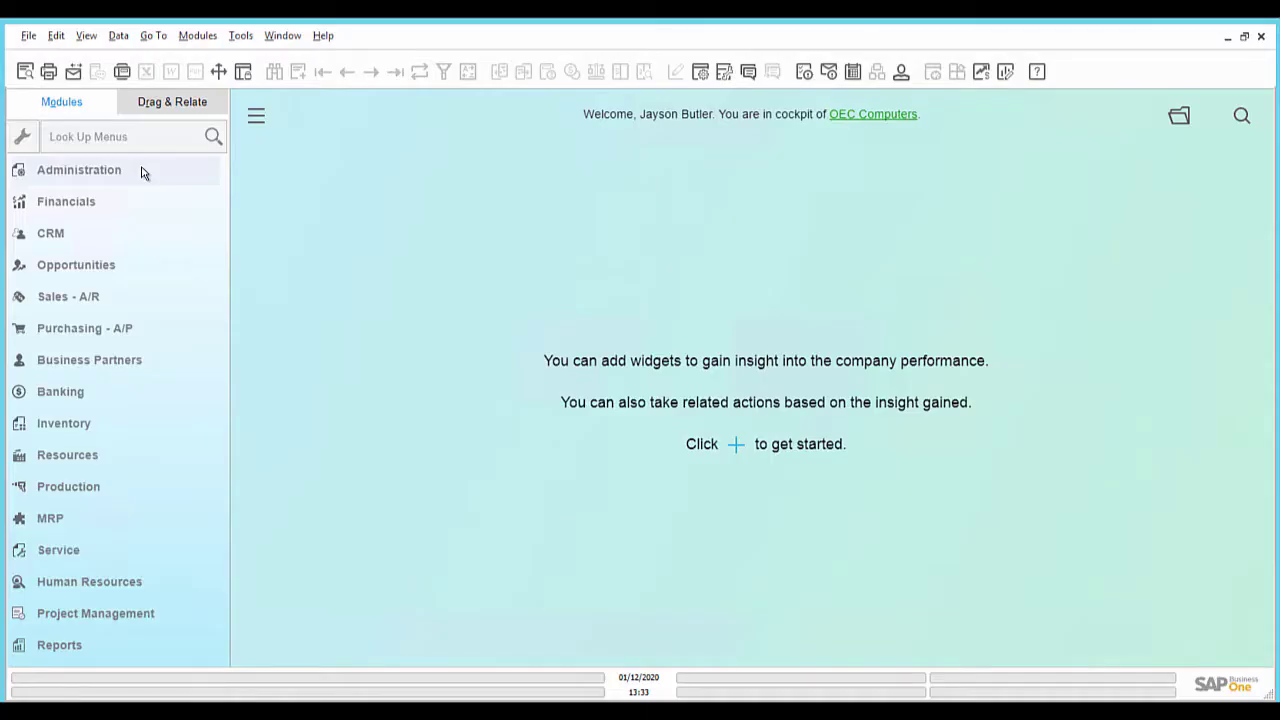
- Open Magento Settings under Administration > Integration Hub in the Modules pane
click(142, 172)
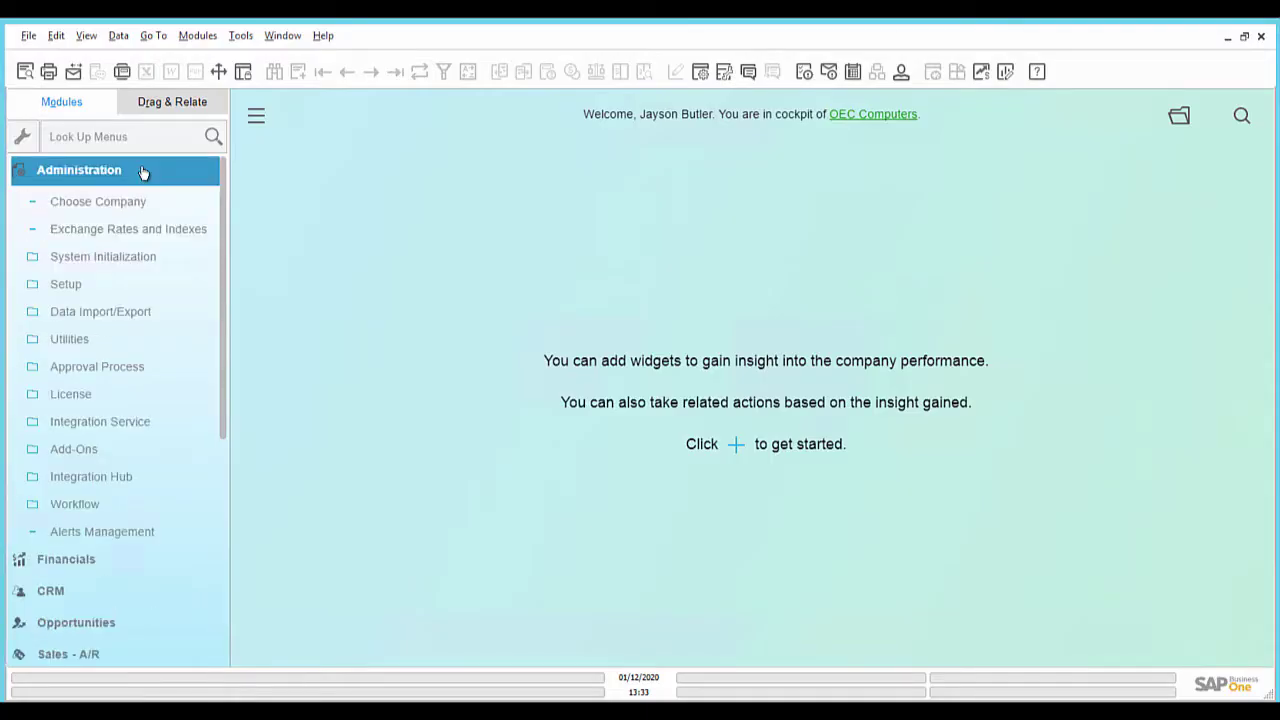
click(121, 482)
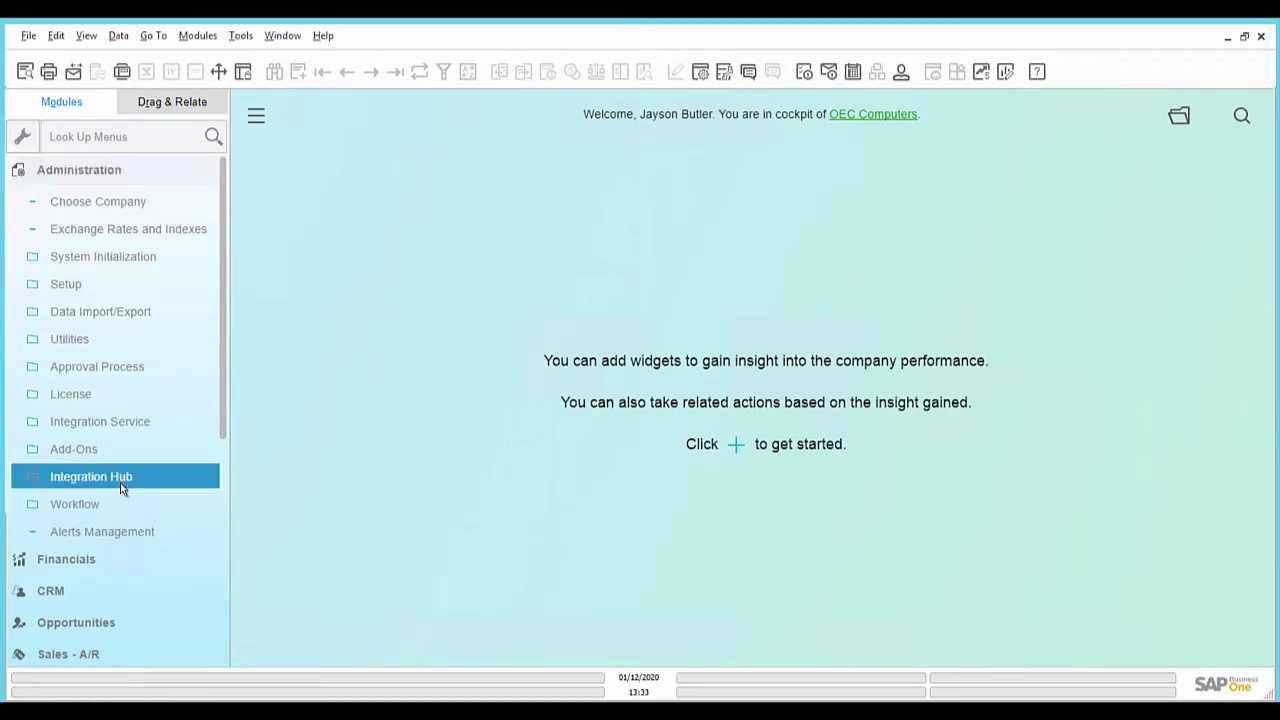
click(106, 646)
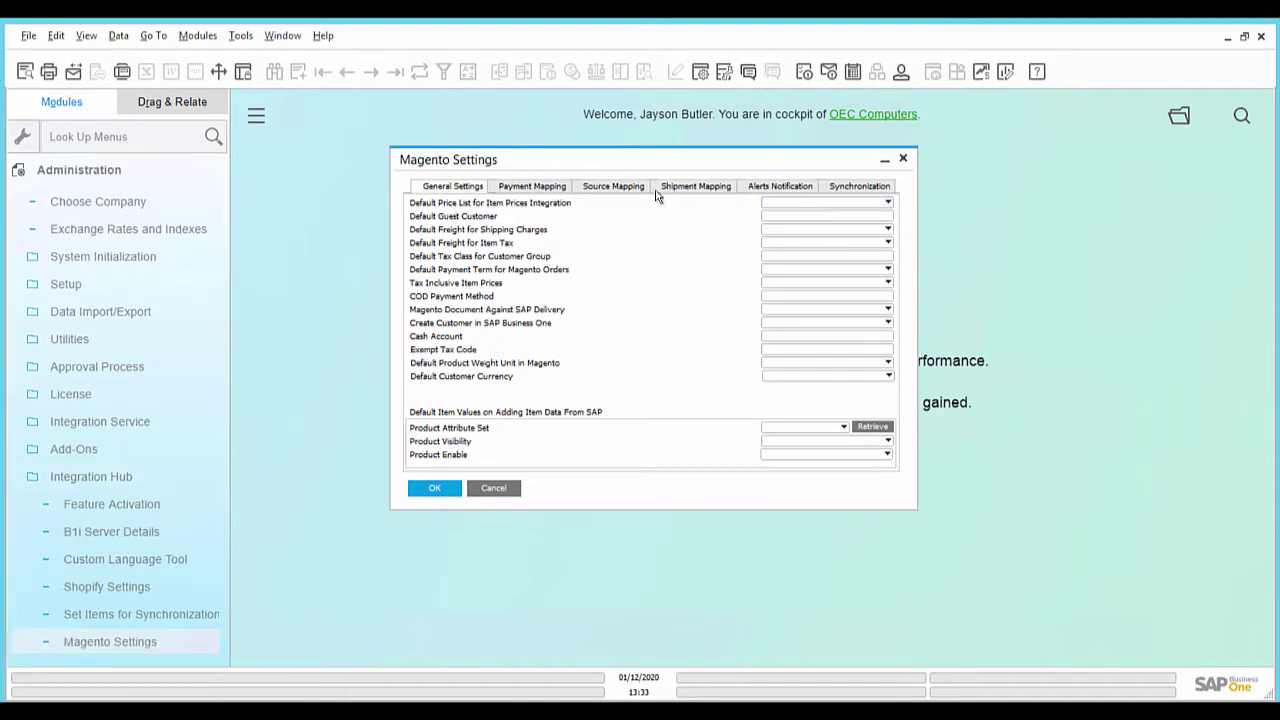
- Set Base Price as the default price list and One Time Customer as the default guest
click(873, 206)
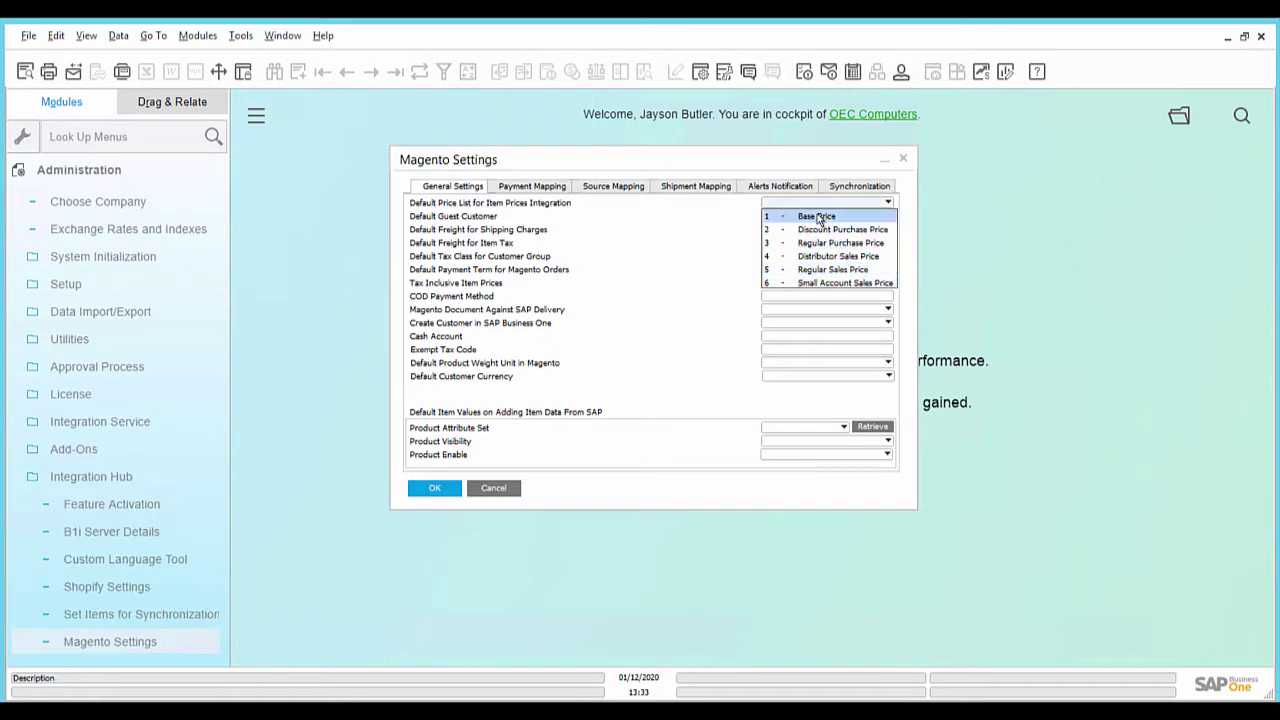
click(818, 219)
click(886, 219)
click(889, 222)
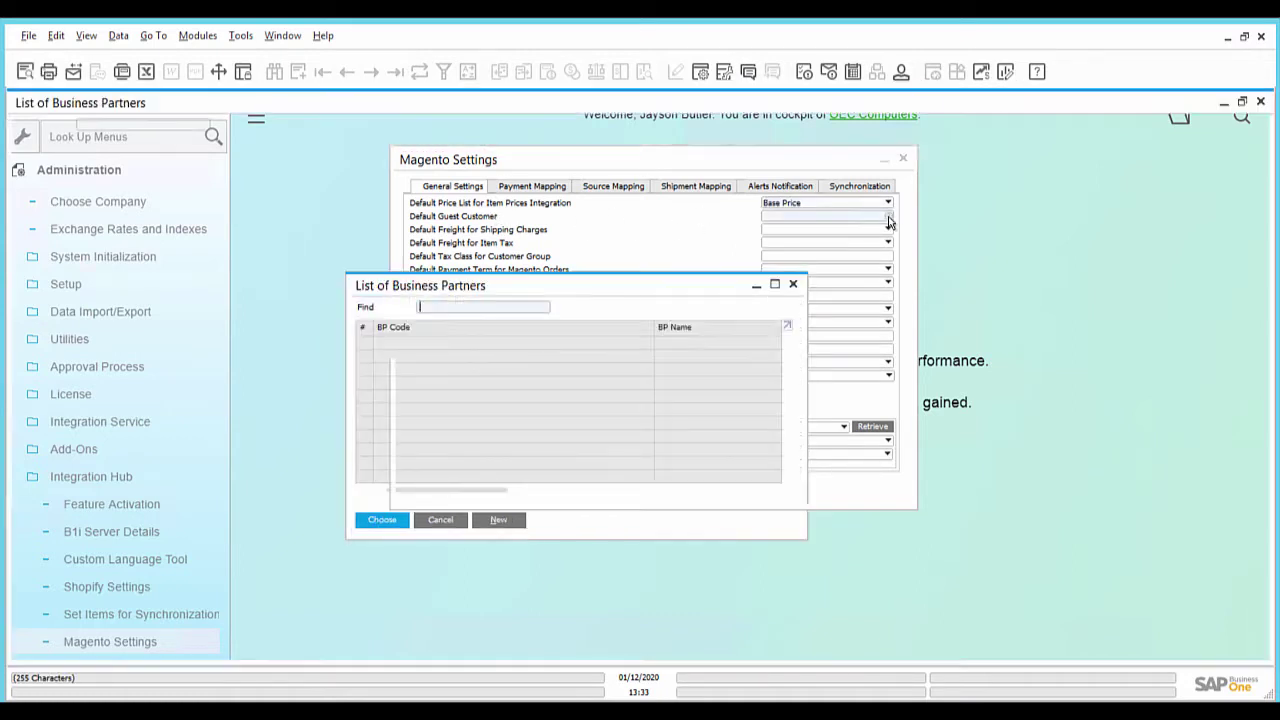
double_click(400, 529)
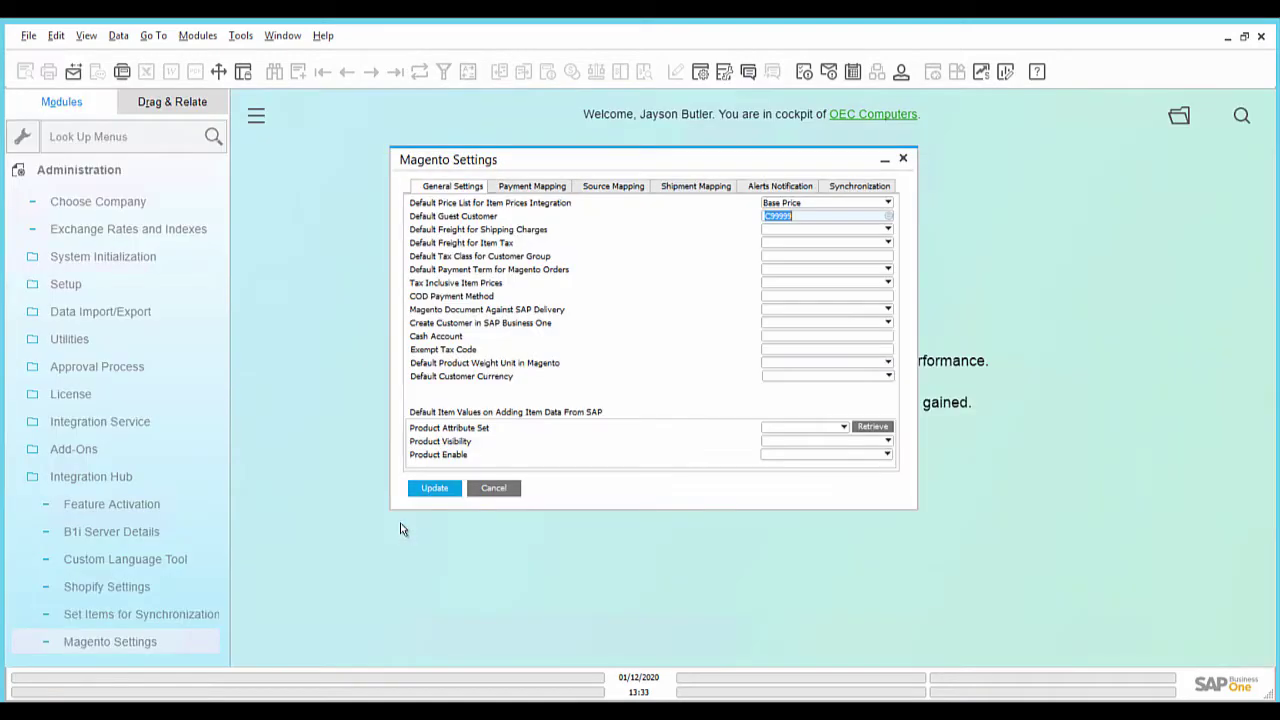
- Set the shipping charge freight to Shipping and the item tax freight to ItemTax
click(888, 230)
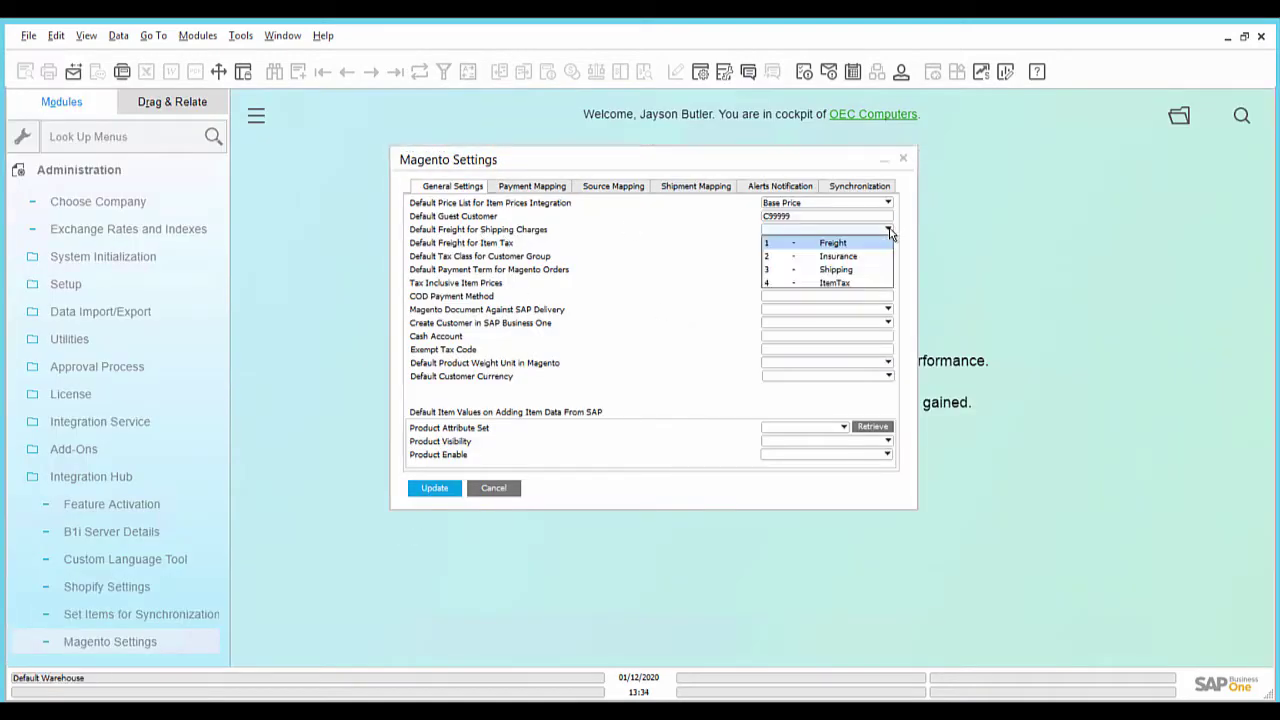
click(847, 270)
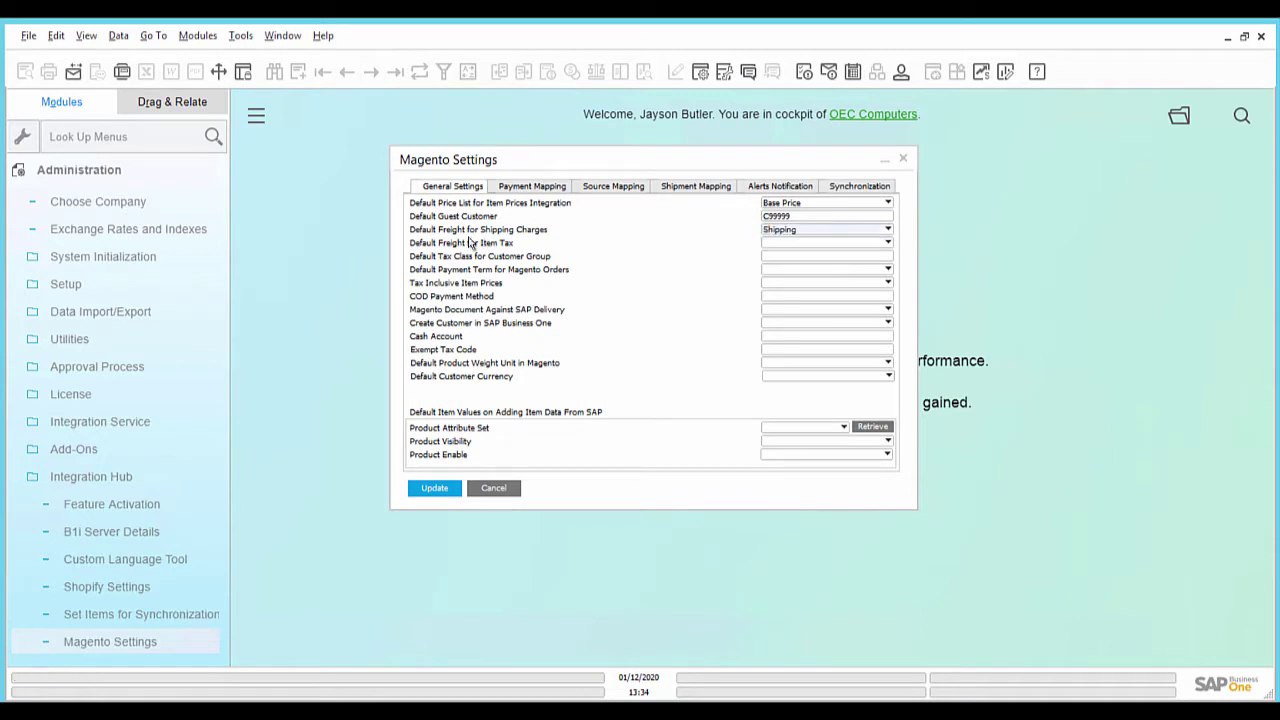
click(887, 243)
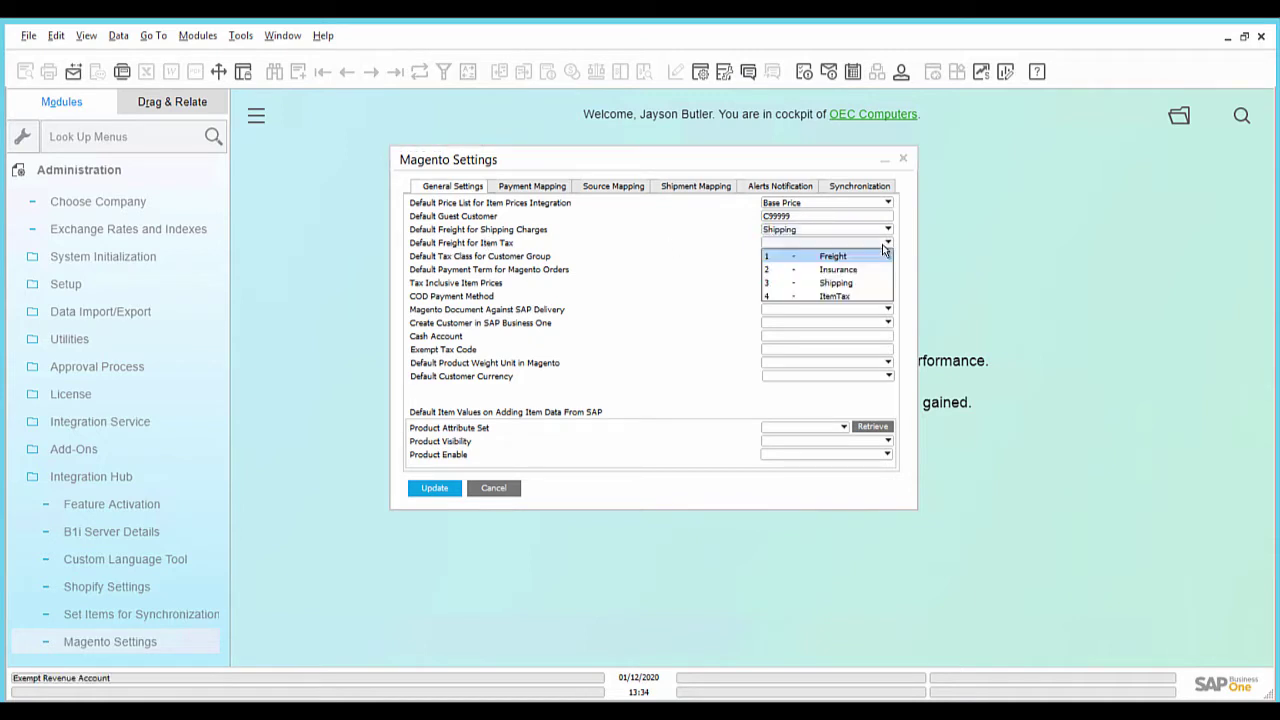
click(835, 297)
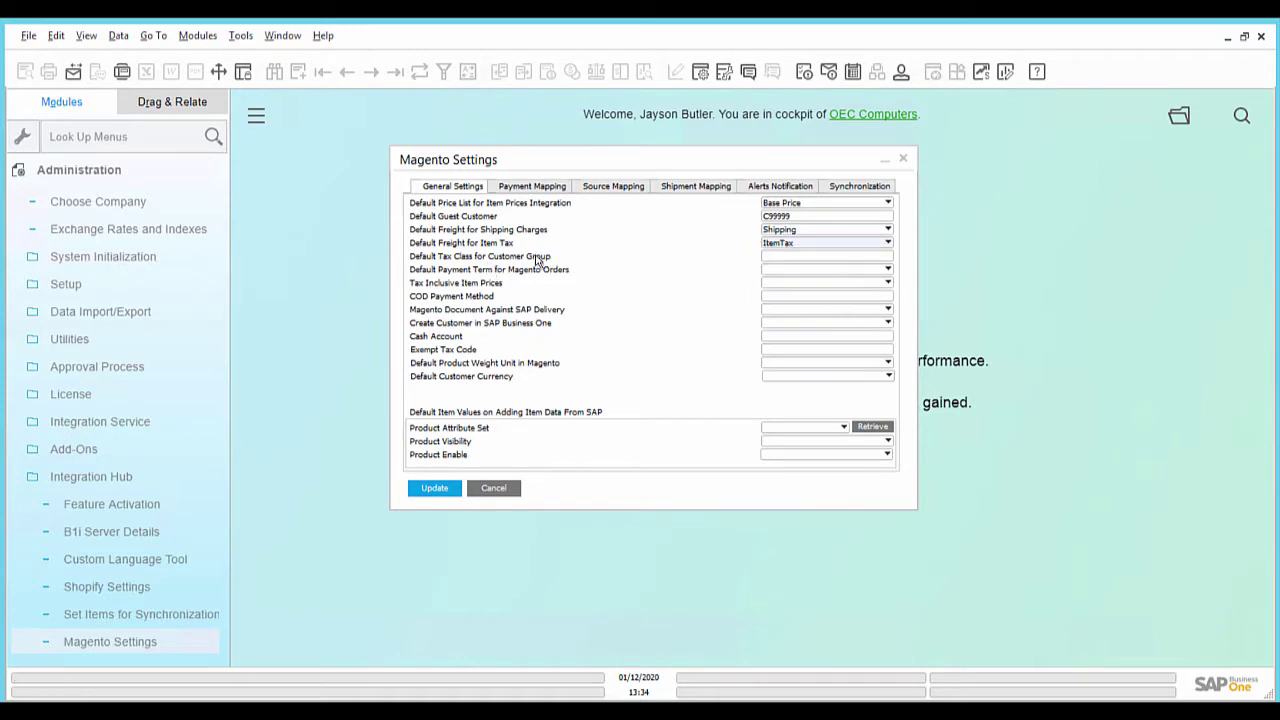
click(830, 257)
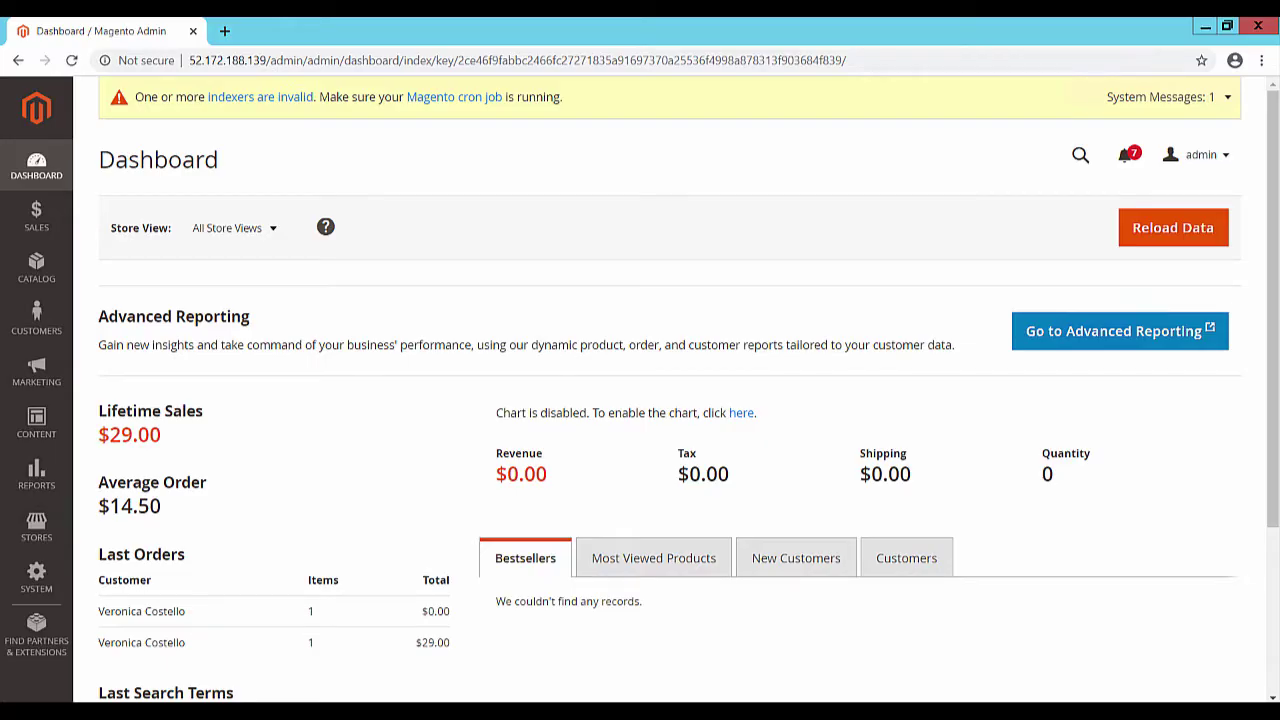
- Copy the Wholesale group's Retail Customer tax class from Magento's Customer Groups page
click(48, 328)
click(155, 252)
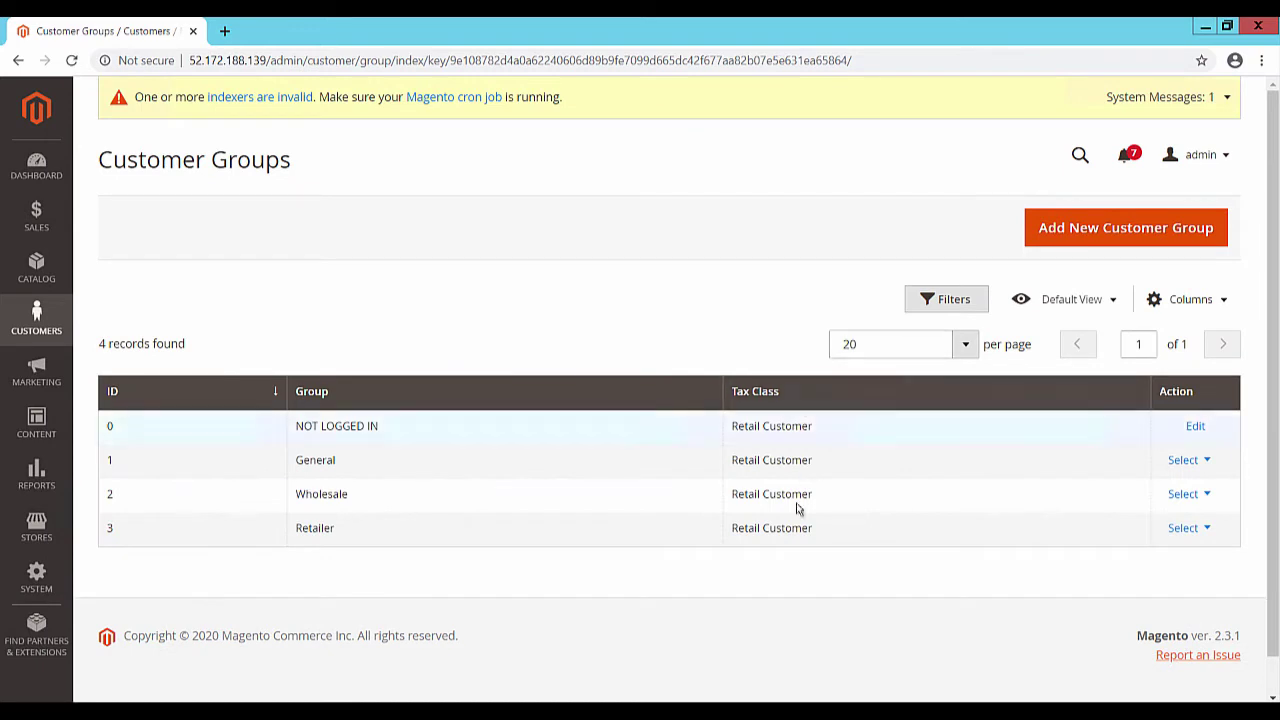
triple_click(760, 490)
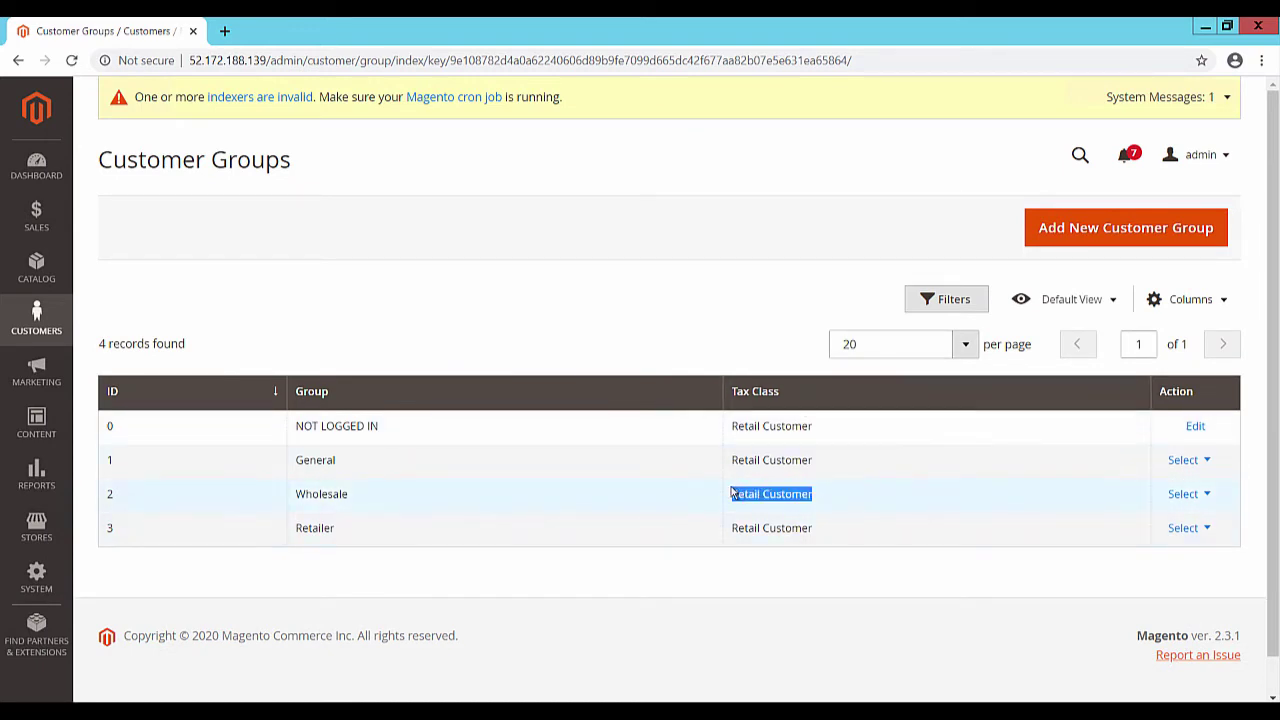
right_click(750, 490)
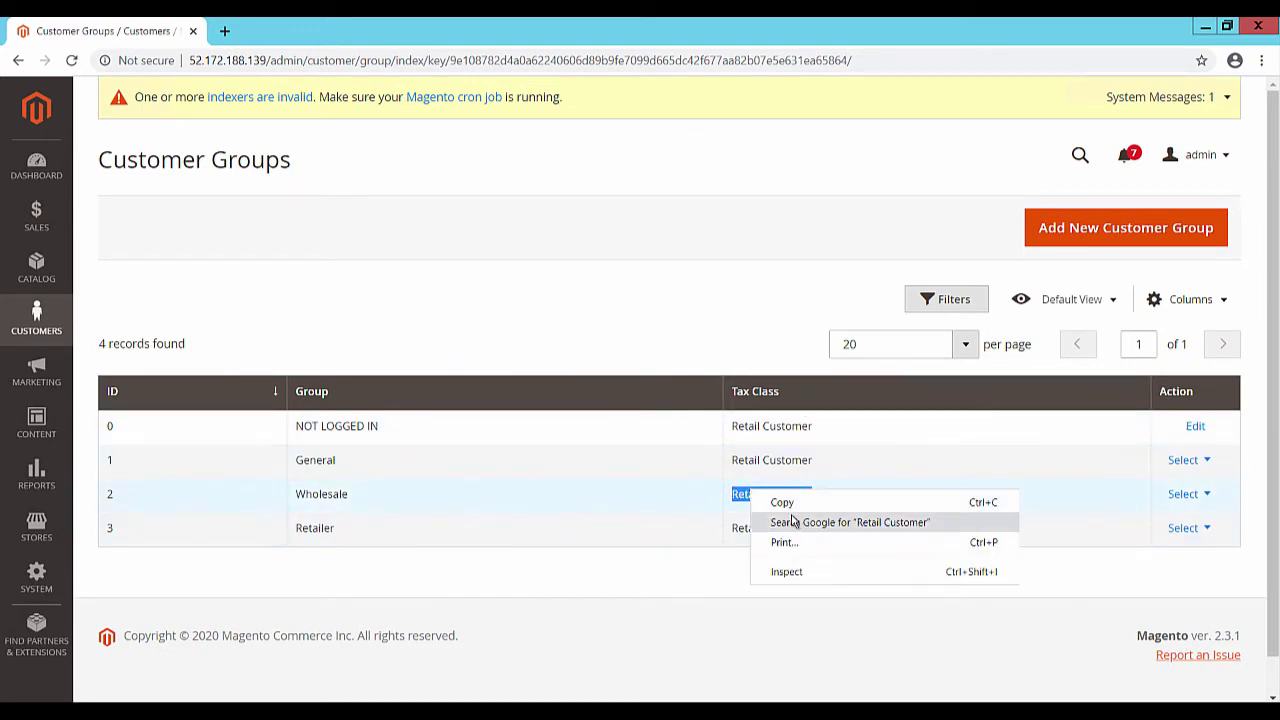
click(788, 504)
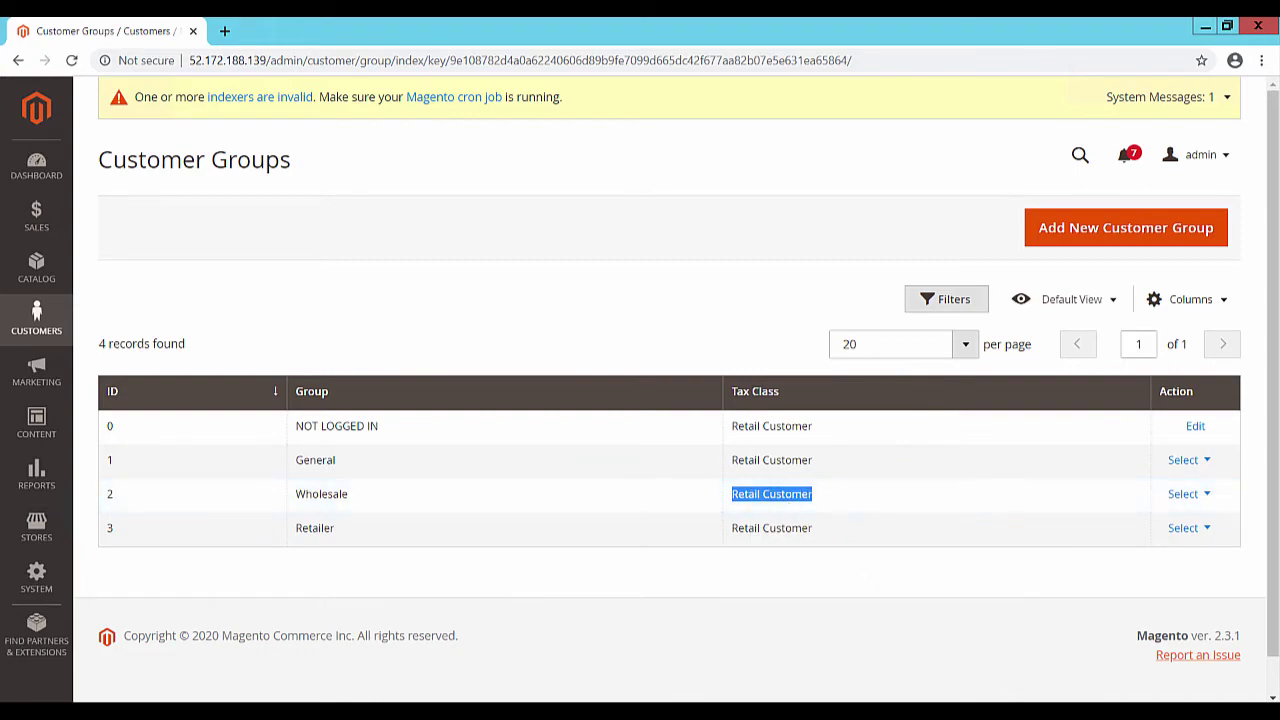
key(alt+Tab)
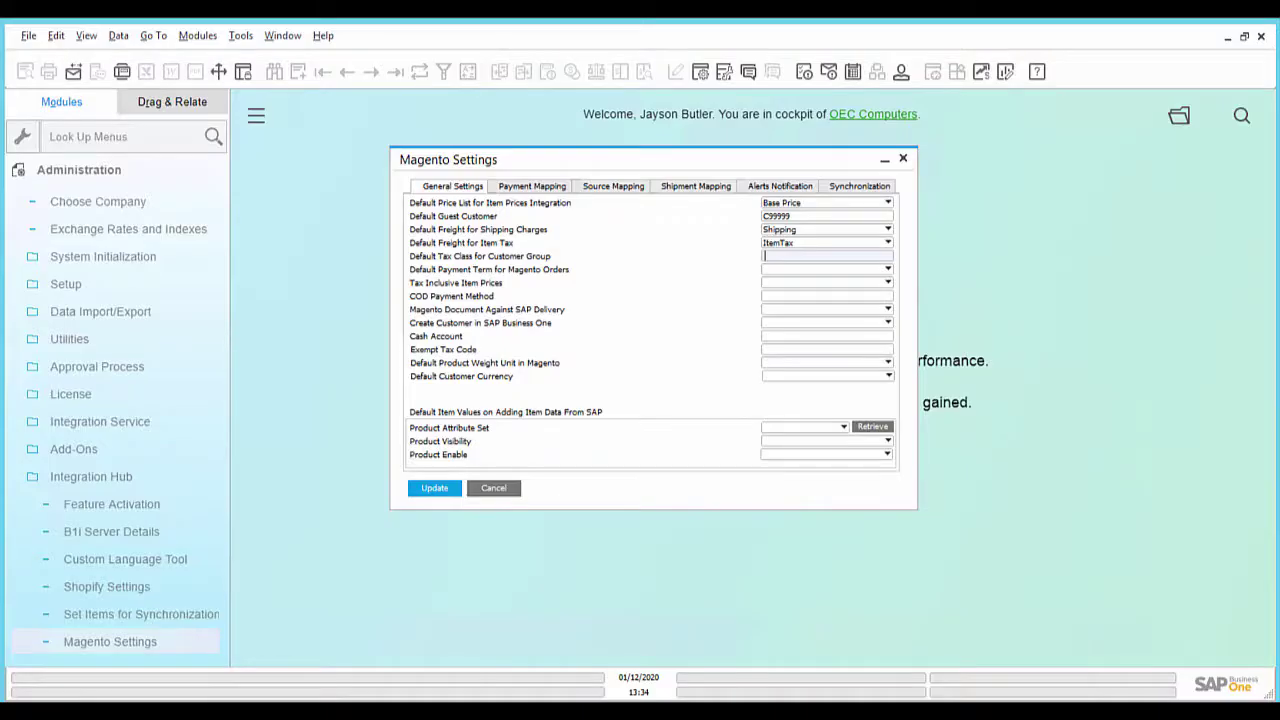
- Paste Retail Customer as tax class, choose -1 Cash Basic payment term, and set tax-inclusive prices to Yes
right_click(810, 254)
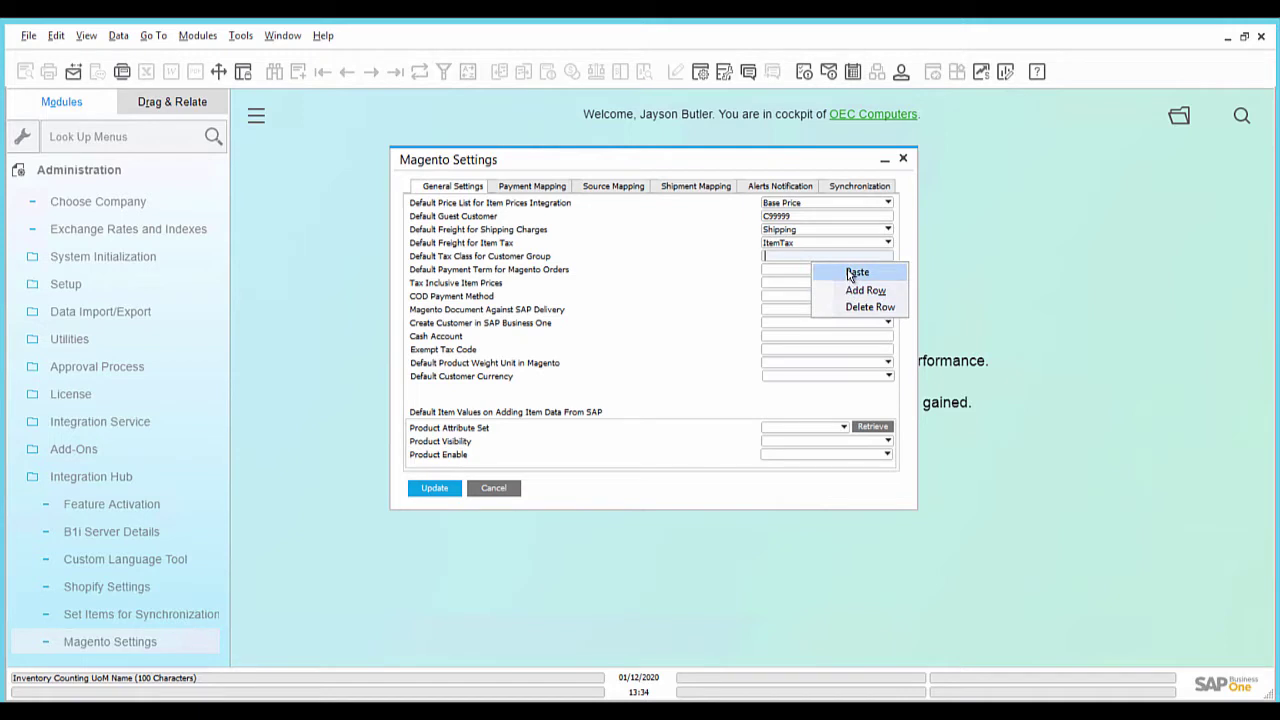
click(825, 268)
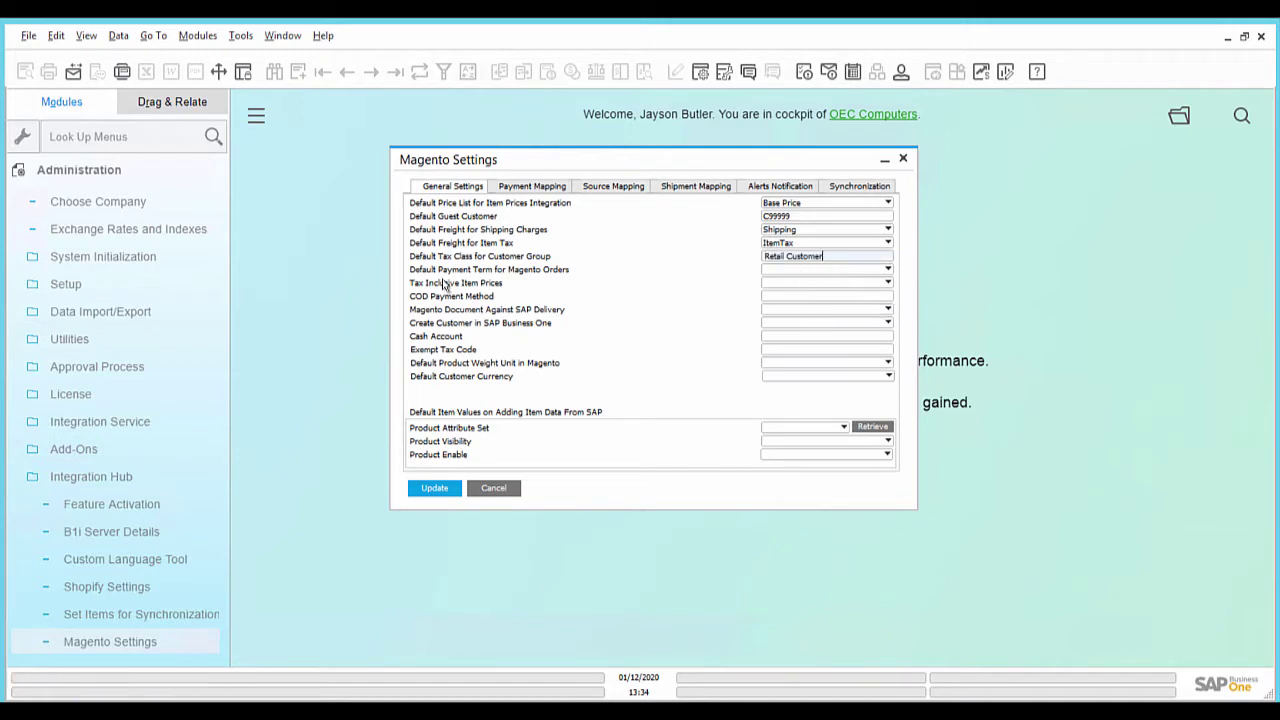
click(888, 269)
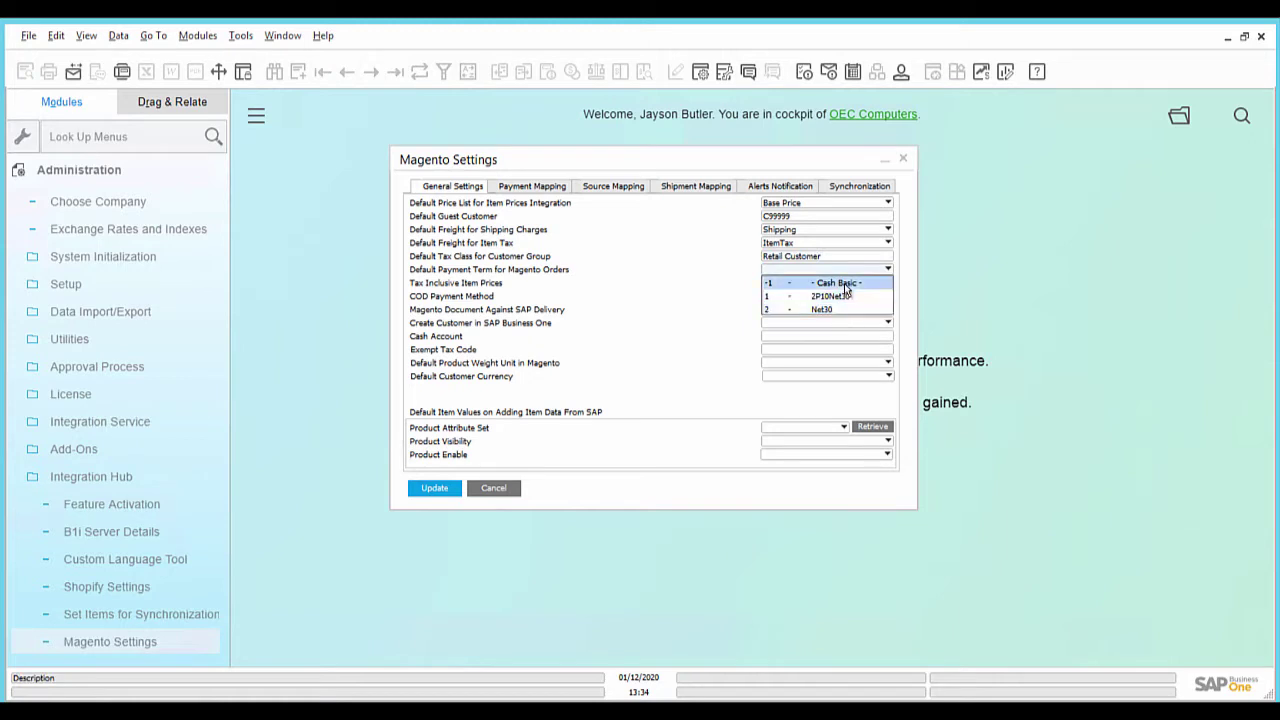
click(844, 283)
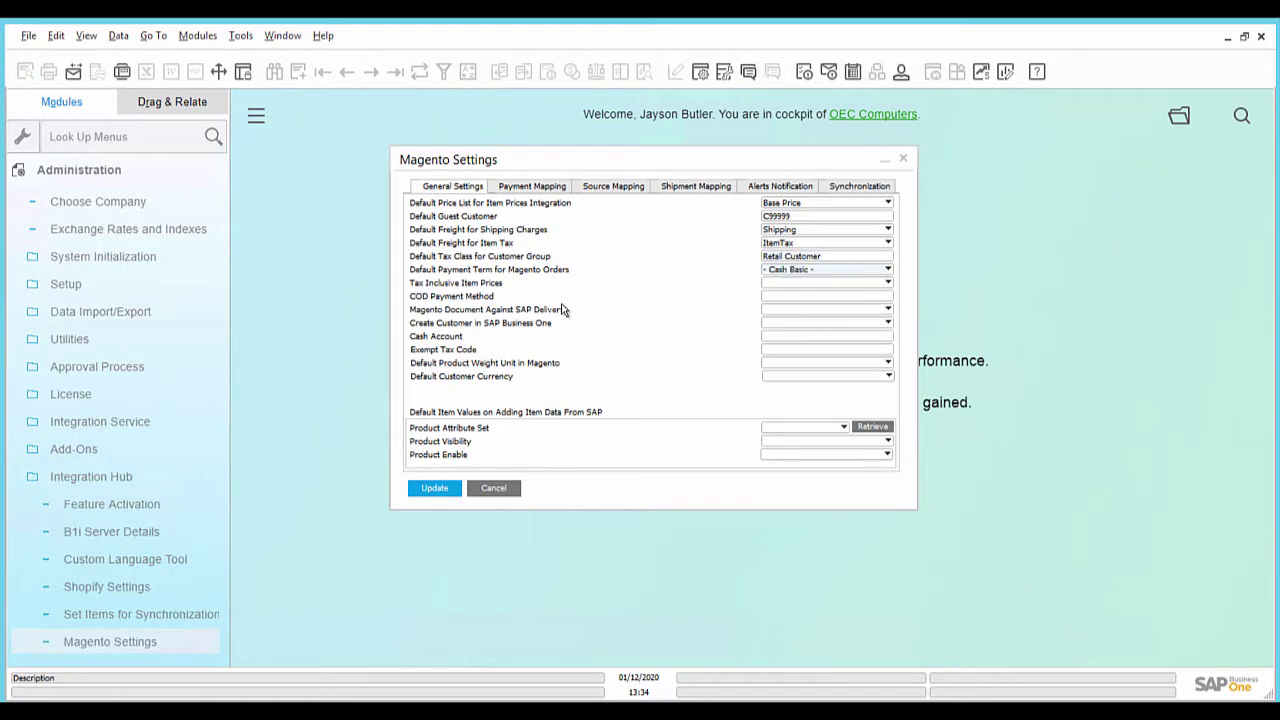
click(805, 289)
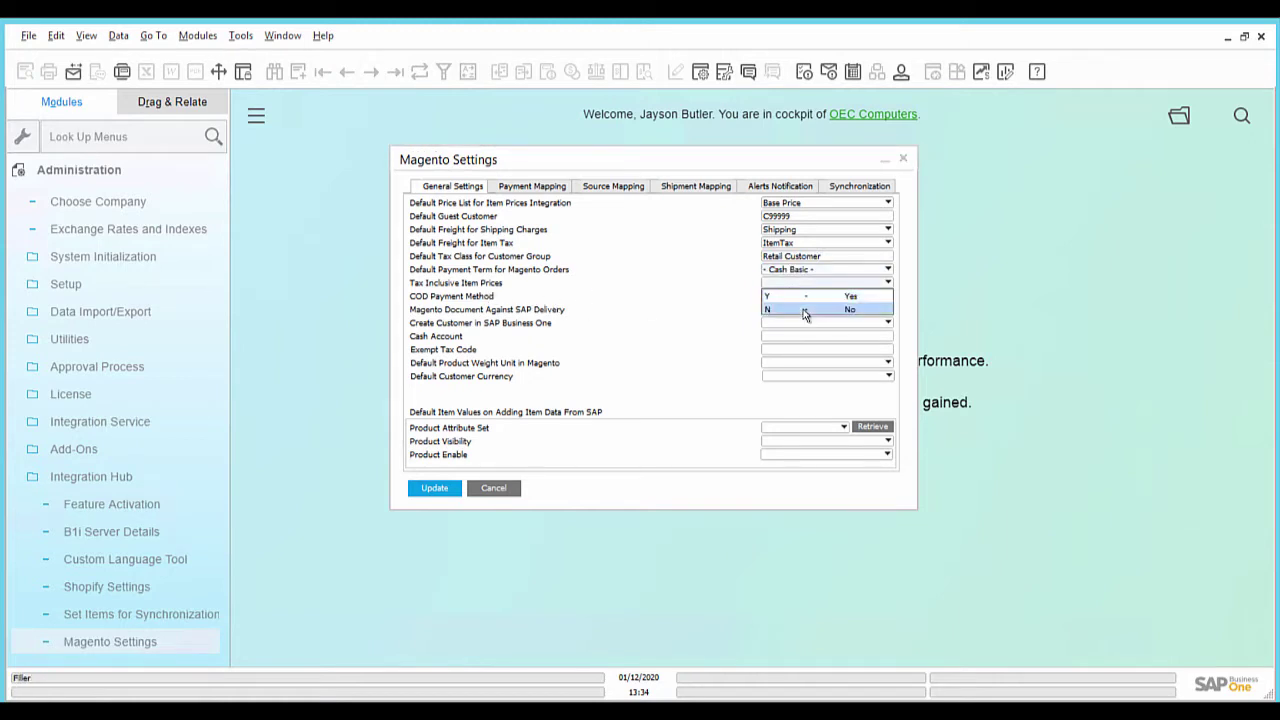
click(803, 296)
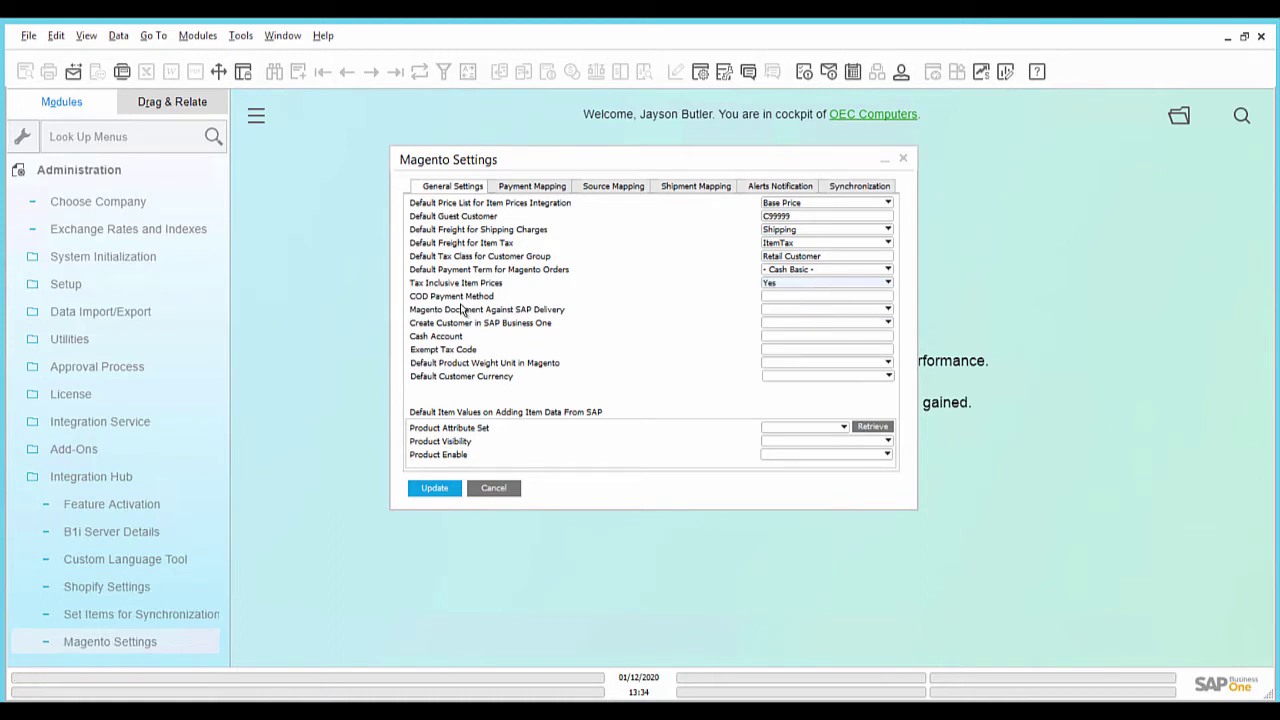
click(774, 296)
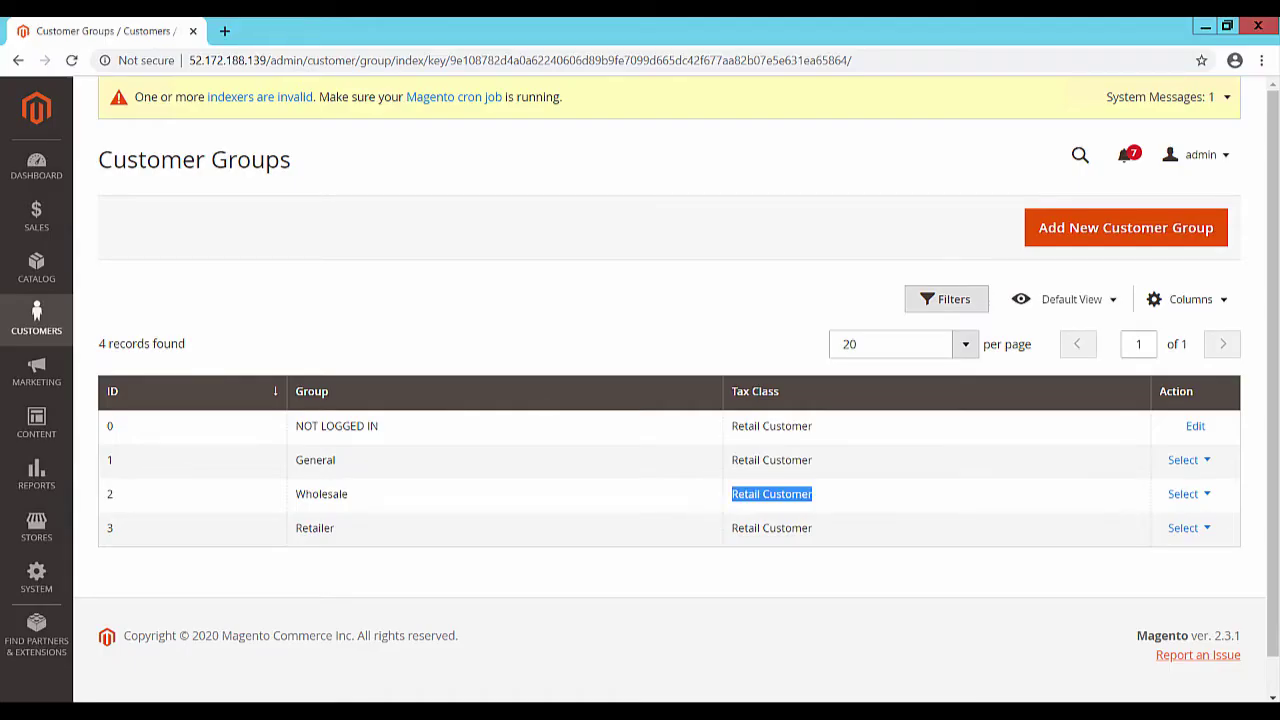
- Go to the Sales > Payment Methods page in Magento's store configuration
click(47, 540)
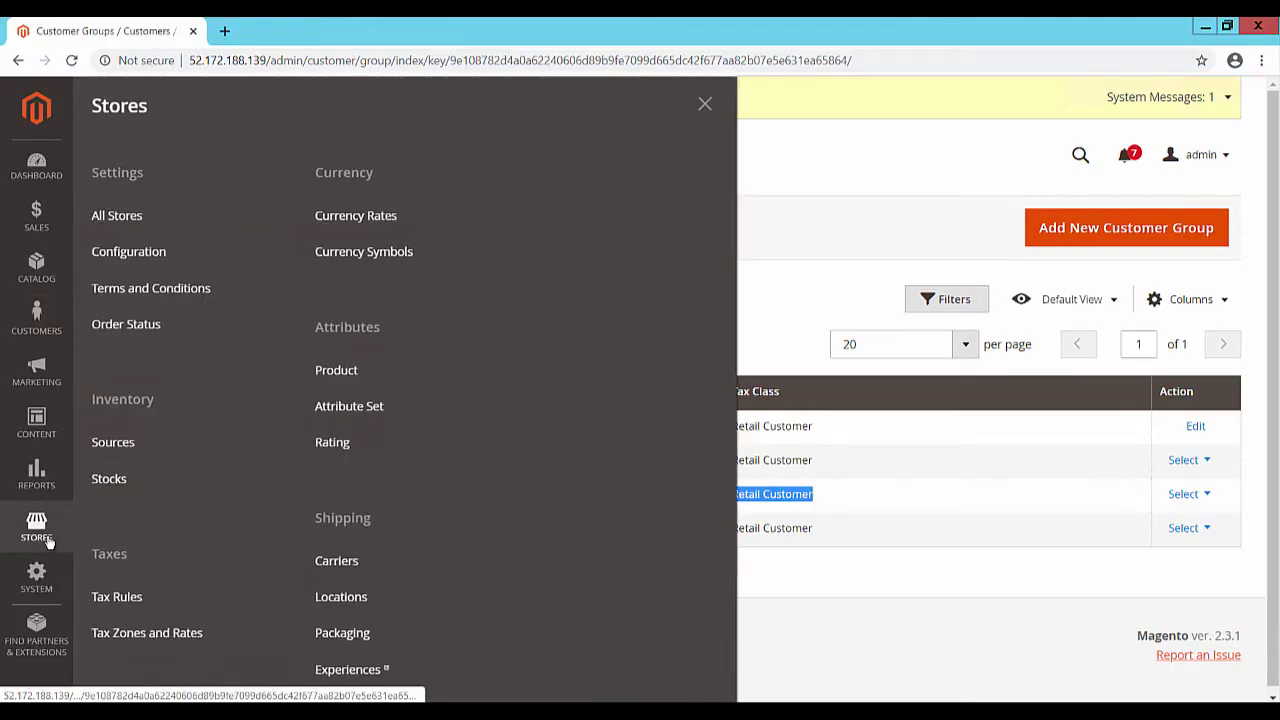
click(160, 257)
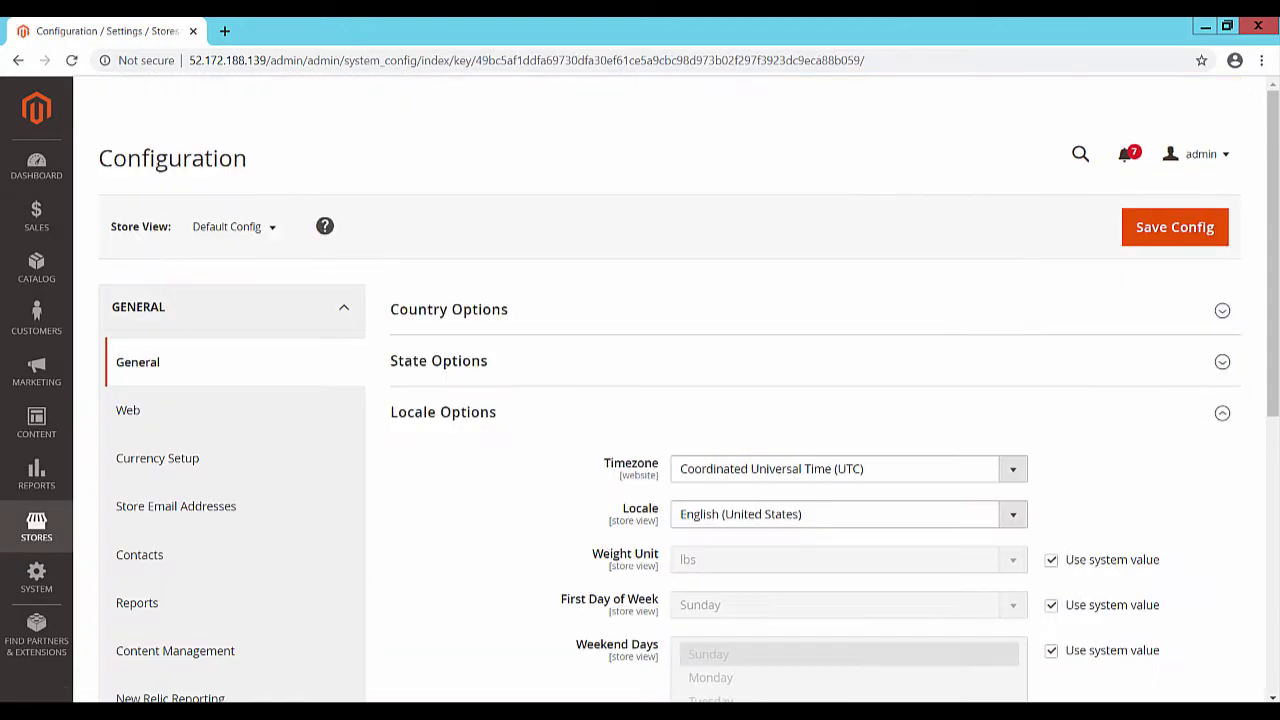
scroll(280, 126, down, 2)
click(300, 151)
click(343, 334)
scroll(1277, 345, down, 1)
scroll(1277, 345, down, 1)
click(167, 574)
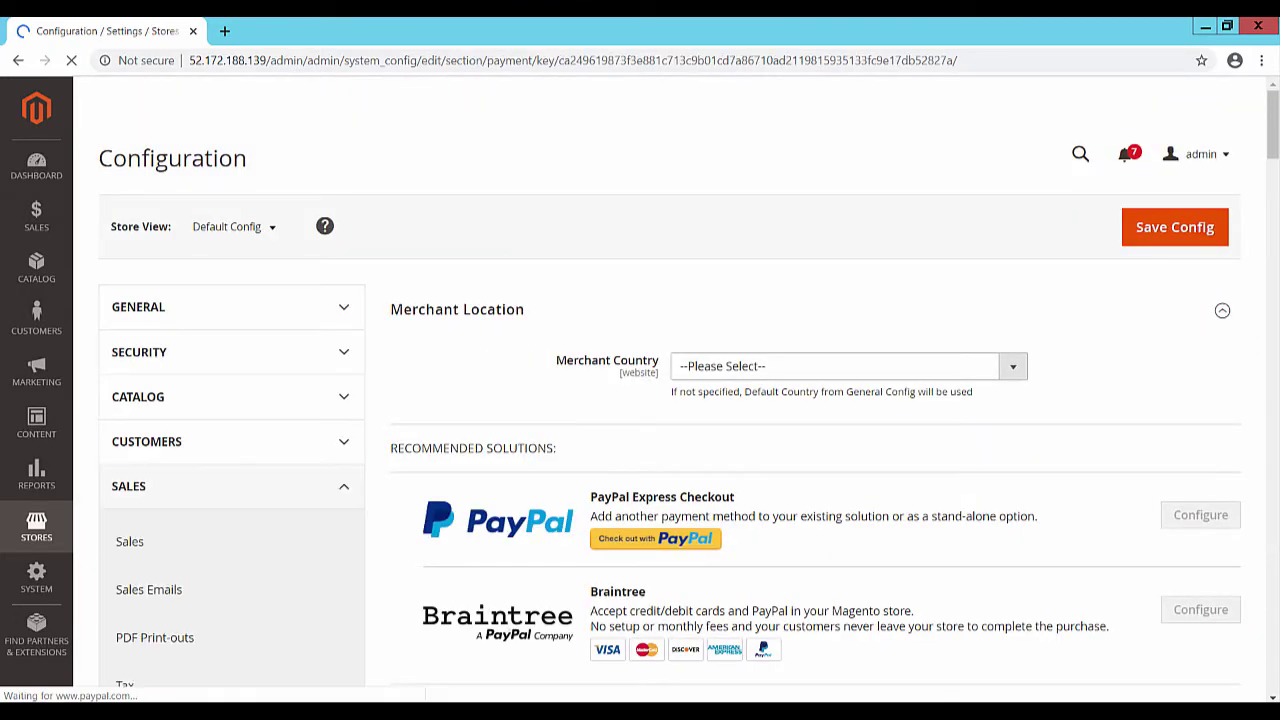
drag(1277, 135, 1277, 299)
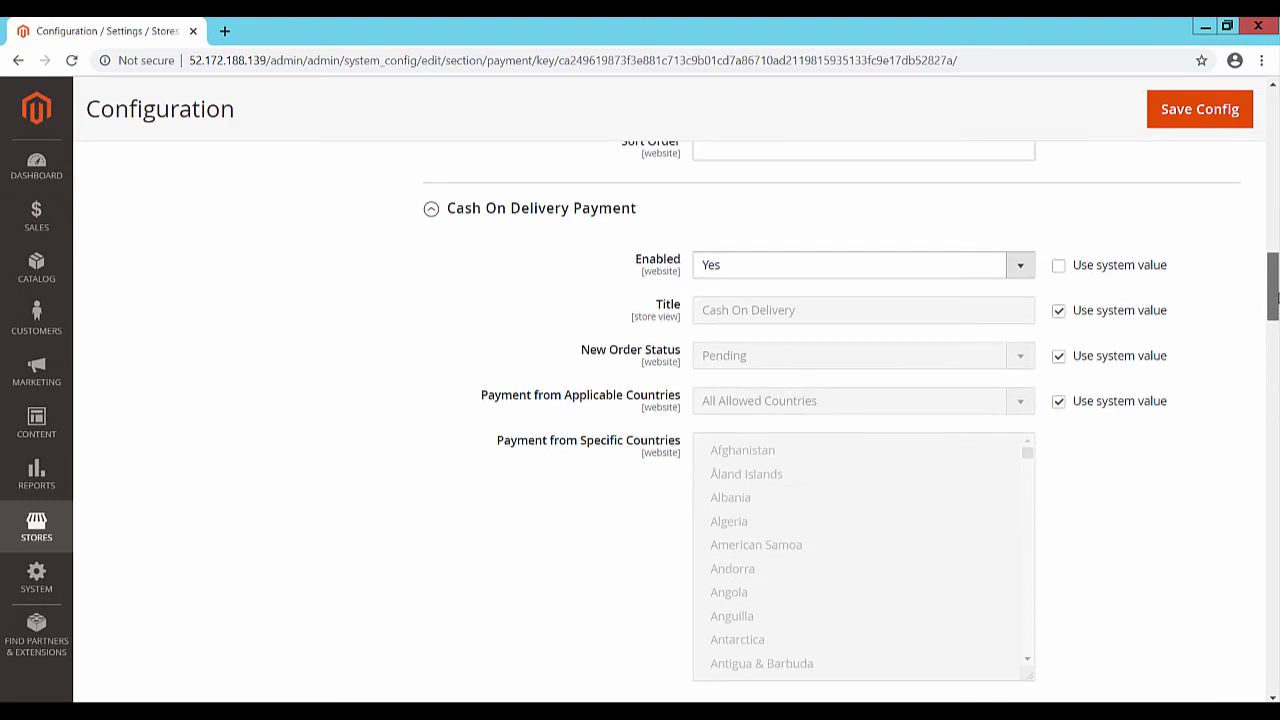
- Copy the Cash On Delivery title for SAP's COD Payment Method field
drag(795, 309, 702, 309)
right_click(720, 312)
click(751, 333)
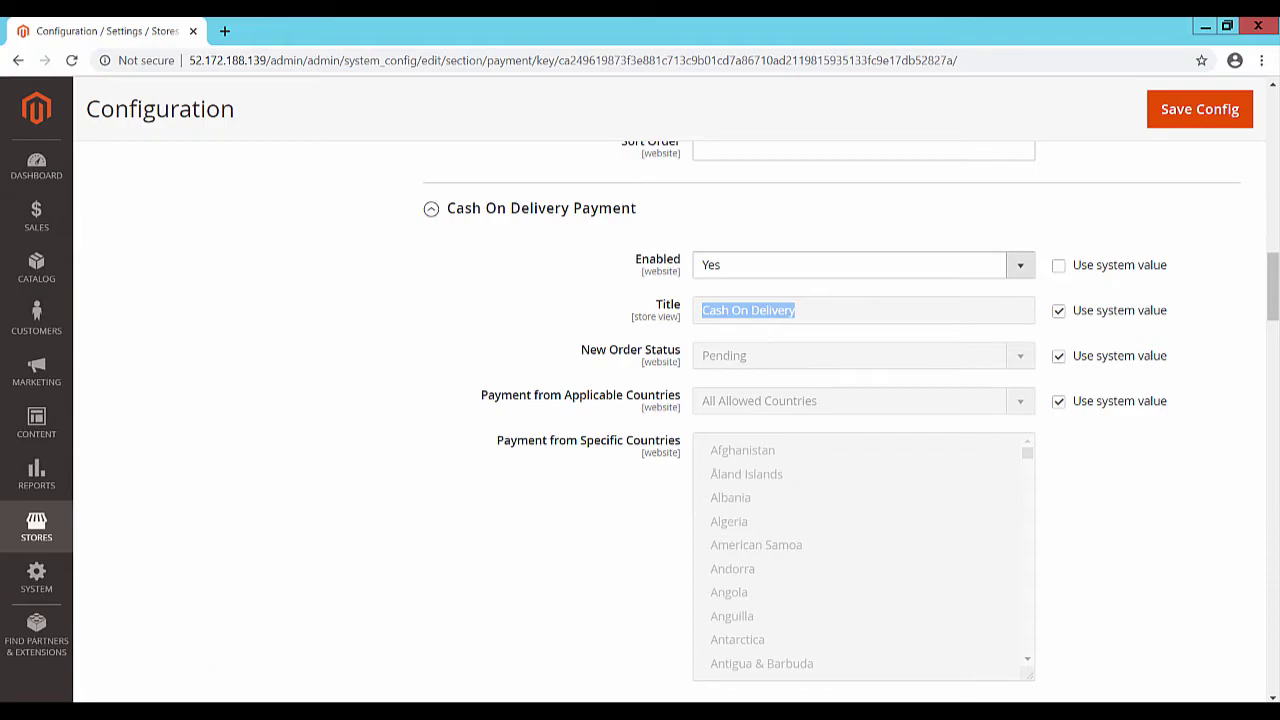
key(alt+Tab)
click(800, 297)
- Paste Cash On Delivery as COD Payment Method, use Shipment and Invoice, and create customers Always
right_click(800, 297)
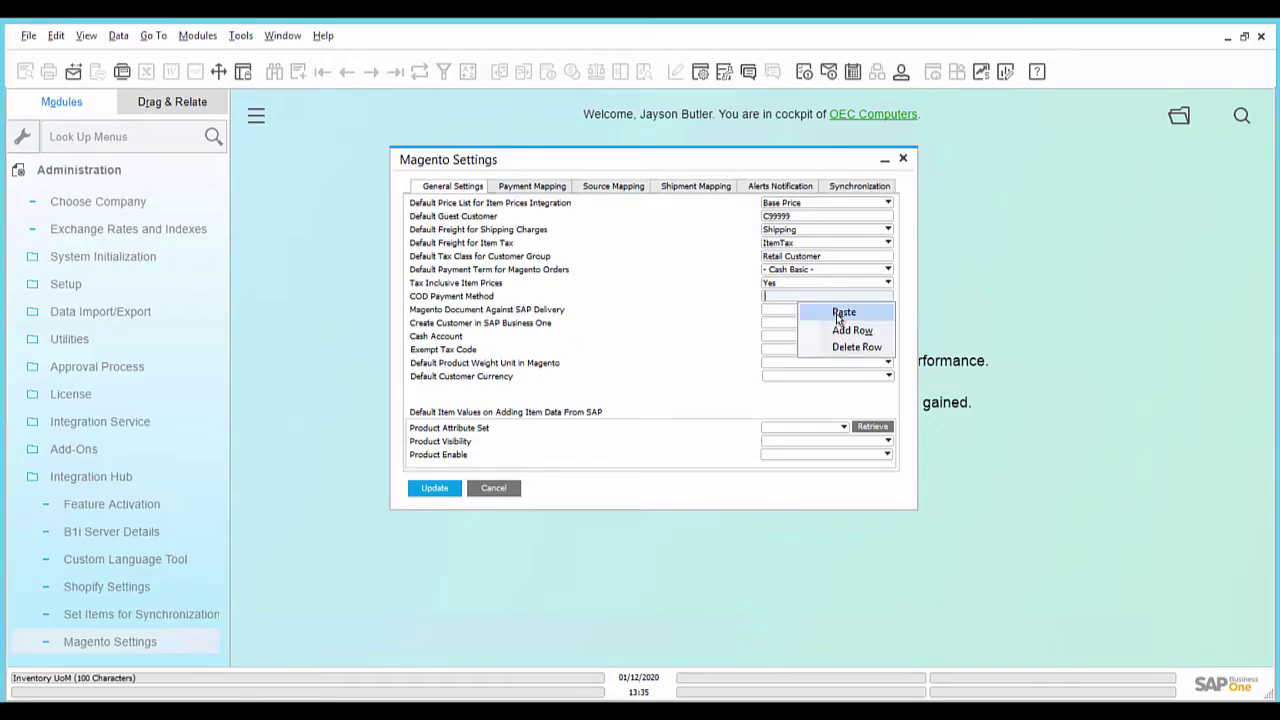
click(842, 311)
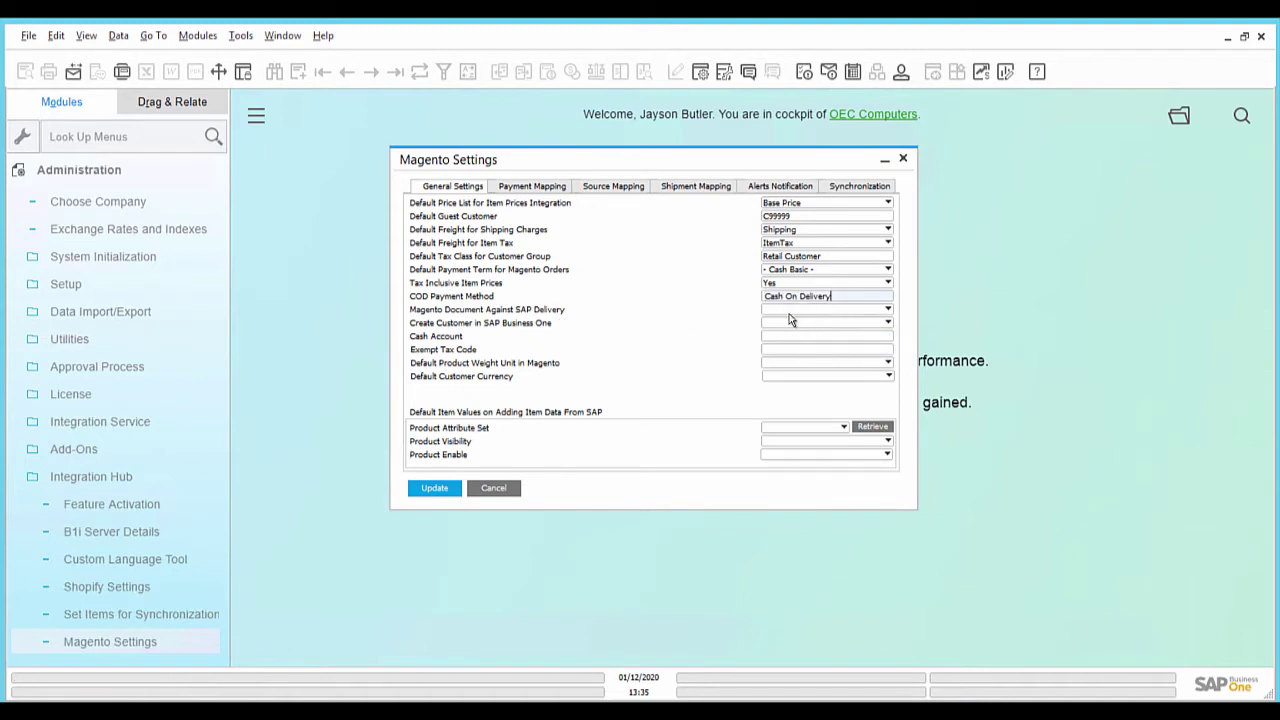
click(812, 313)
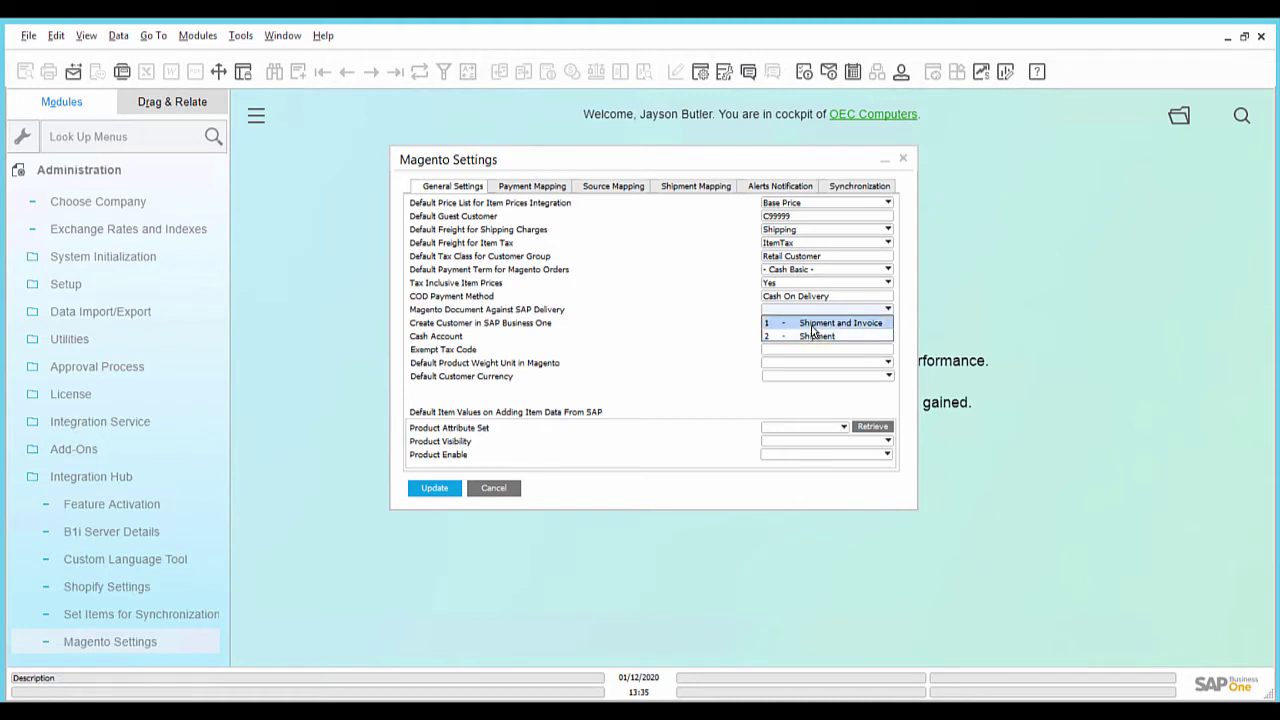
click(812, 324)
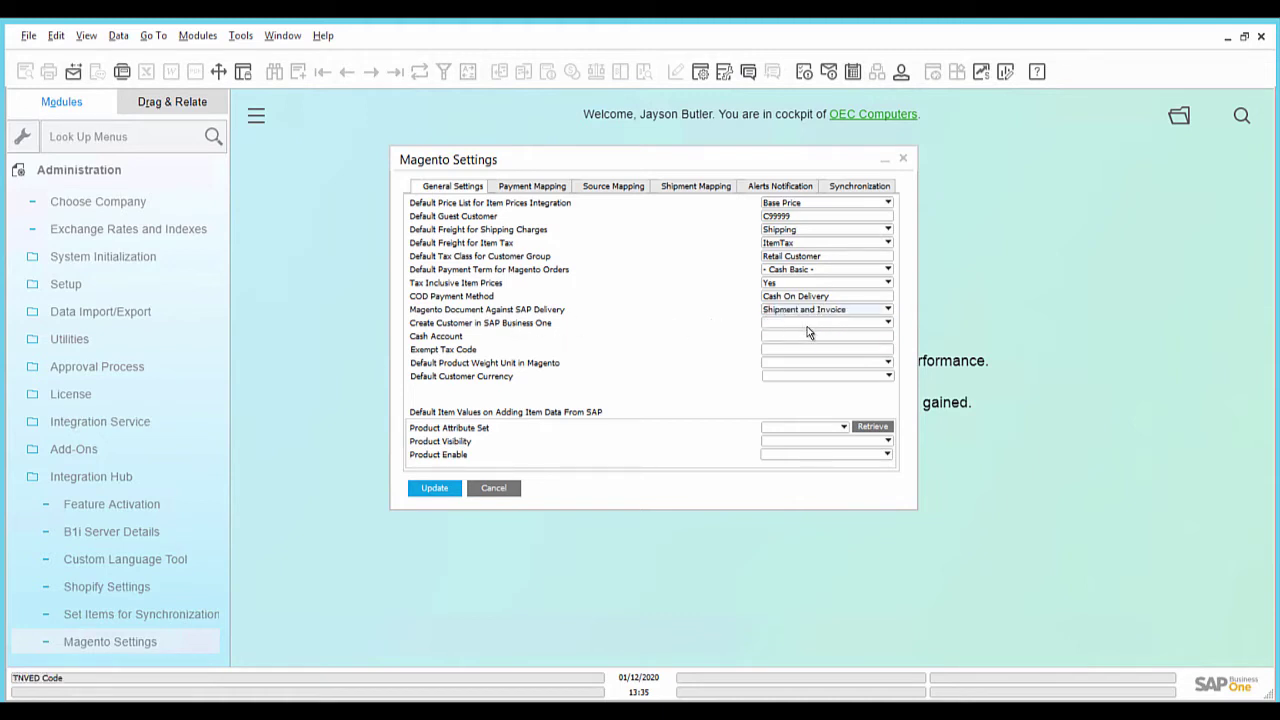
click(825, 324)
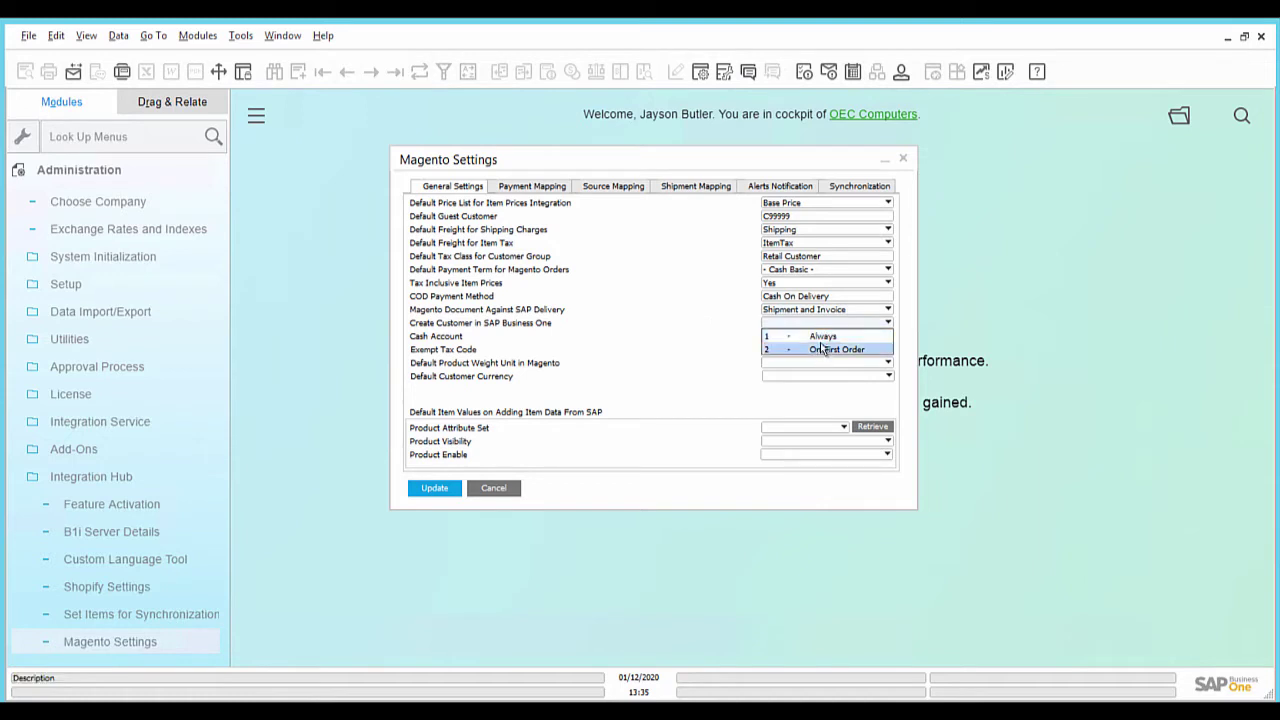
click(823, 340)
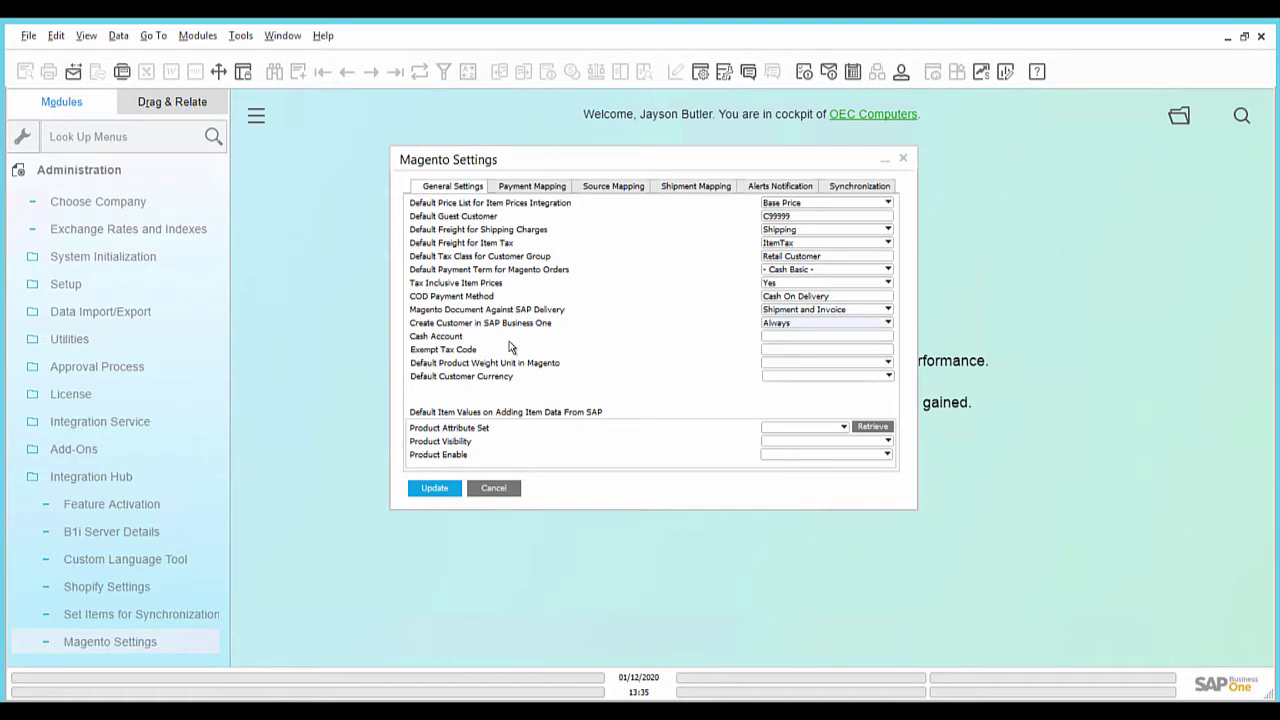
click(874, 337)
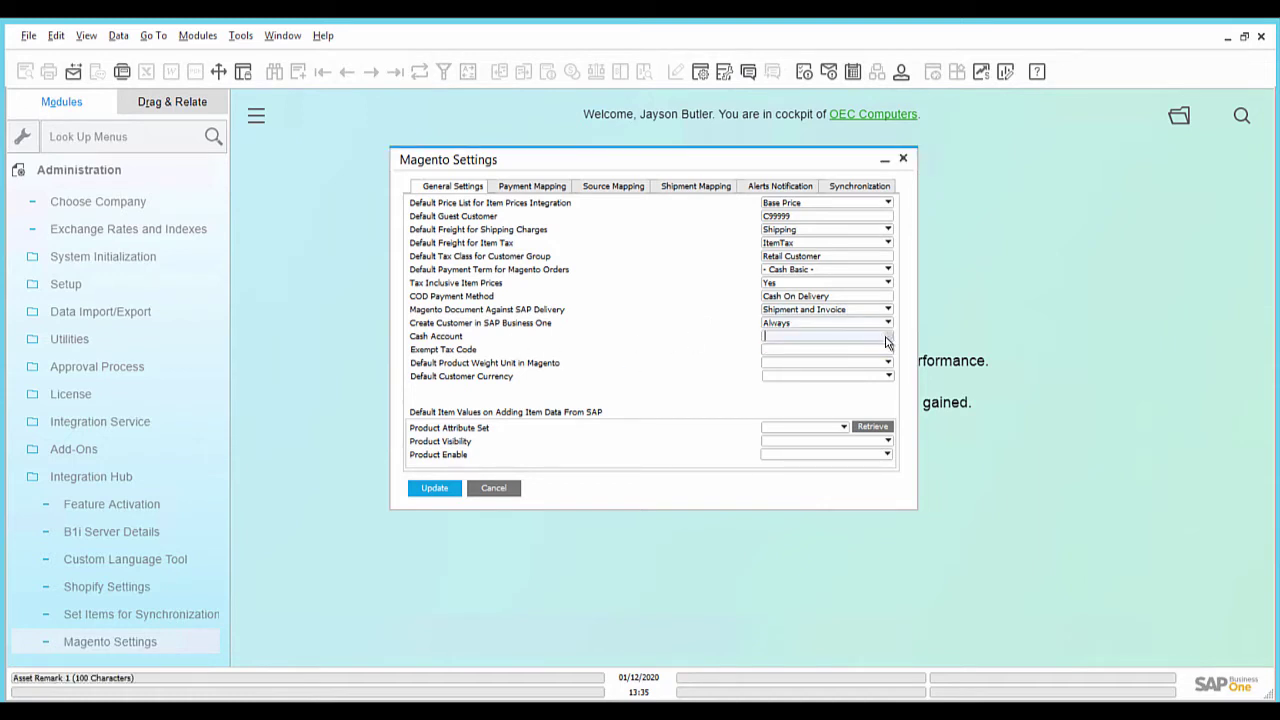
click(886, 342)
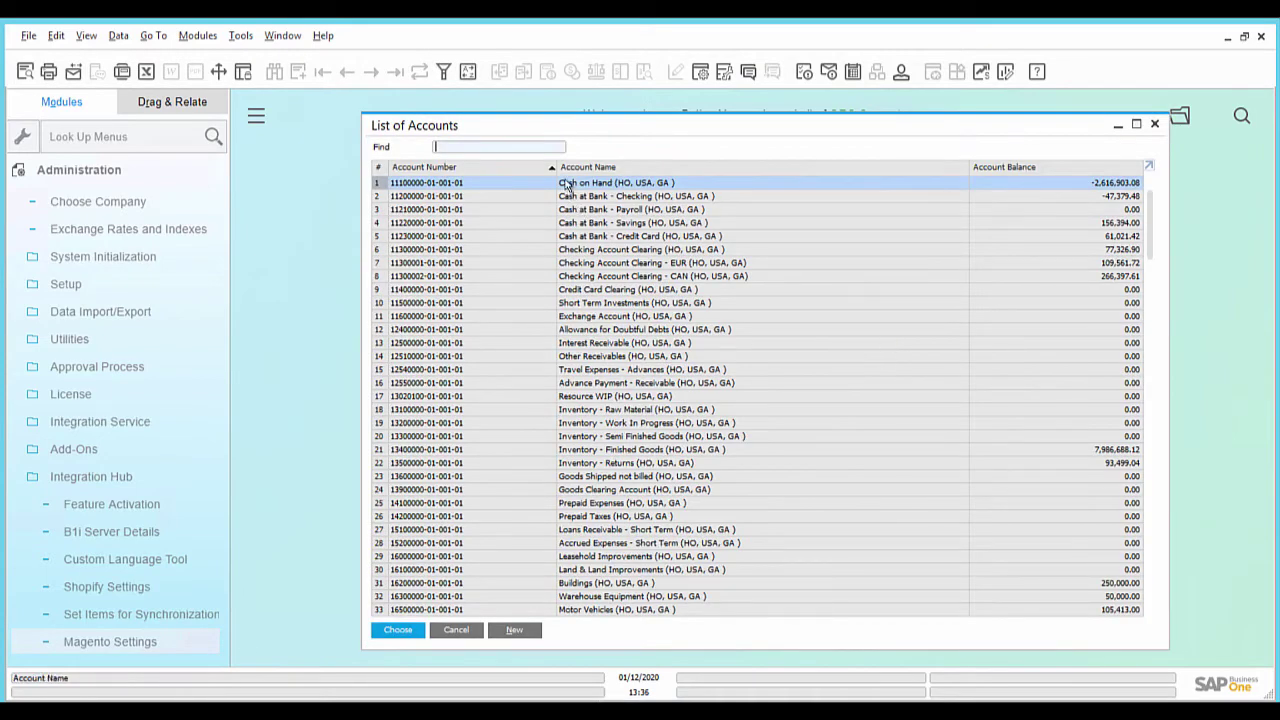
double_click(566, 185)
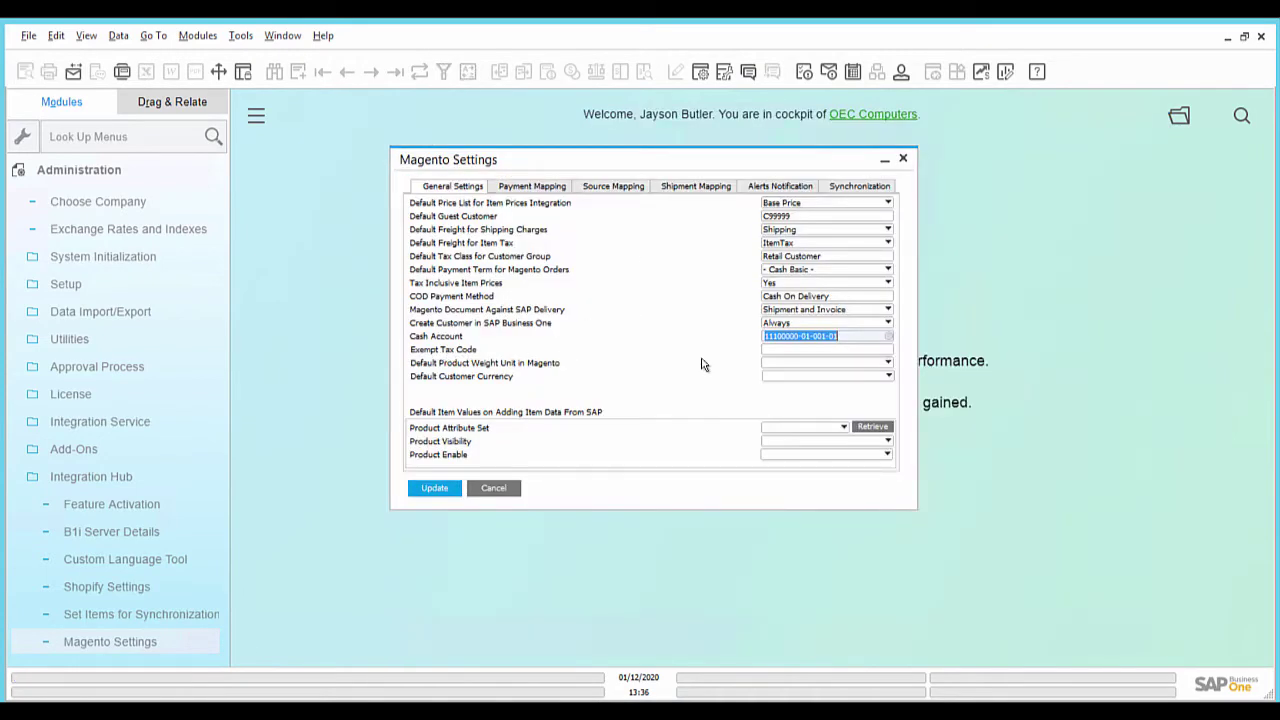
click(883, 350)
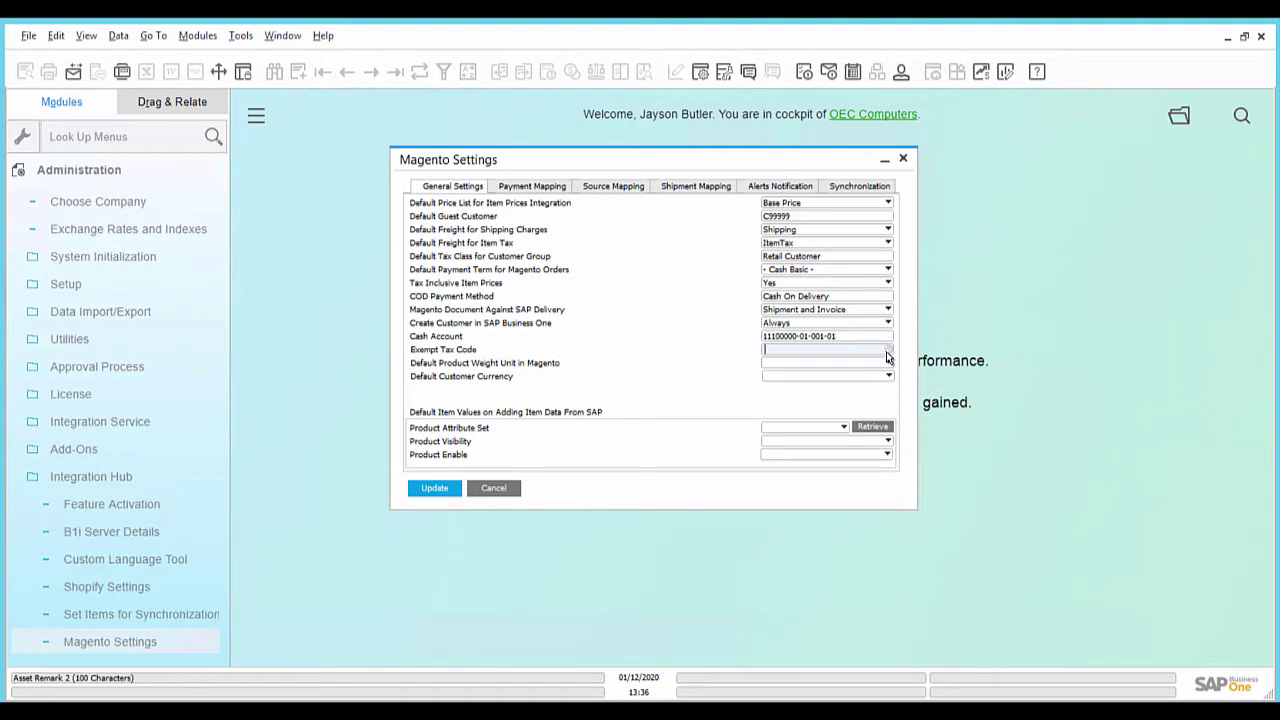
click(887, 352)
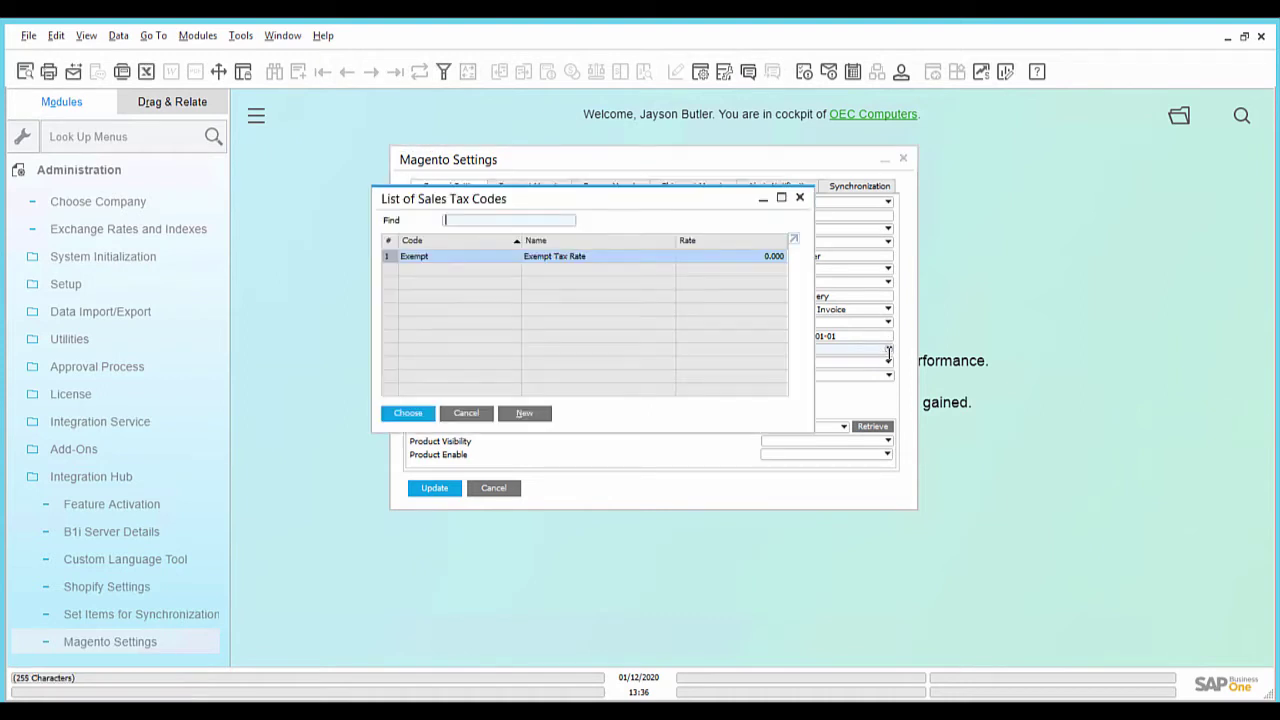
double_click(548, 256)
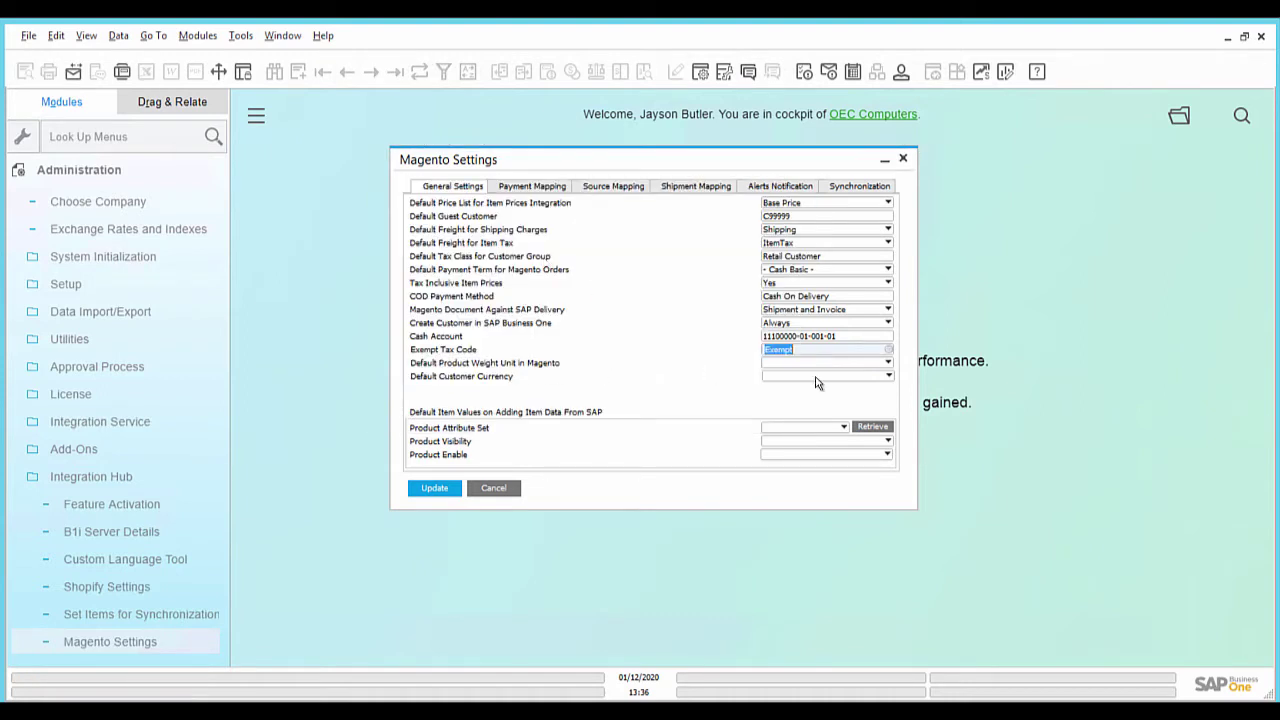
click(888, 366)
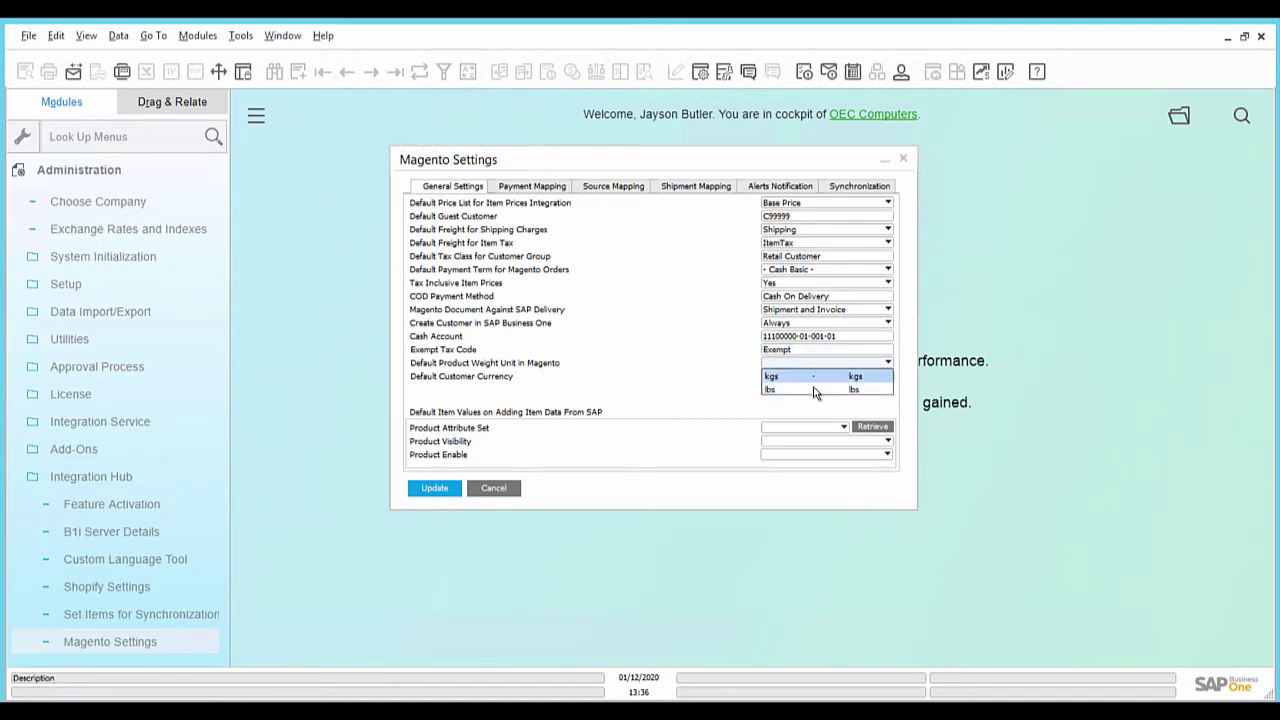
click(738, 368)
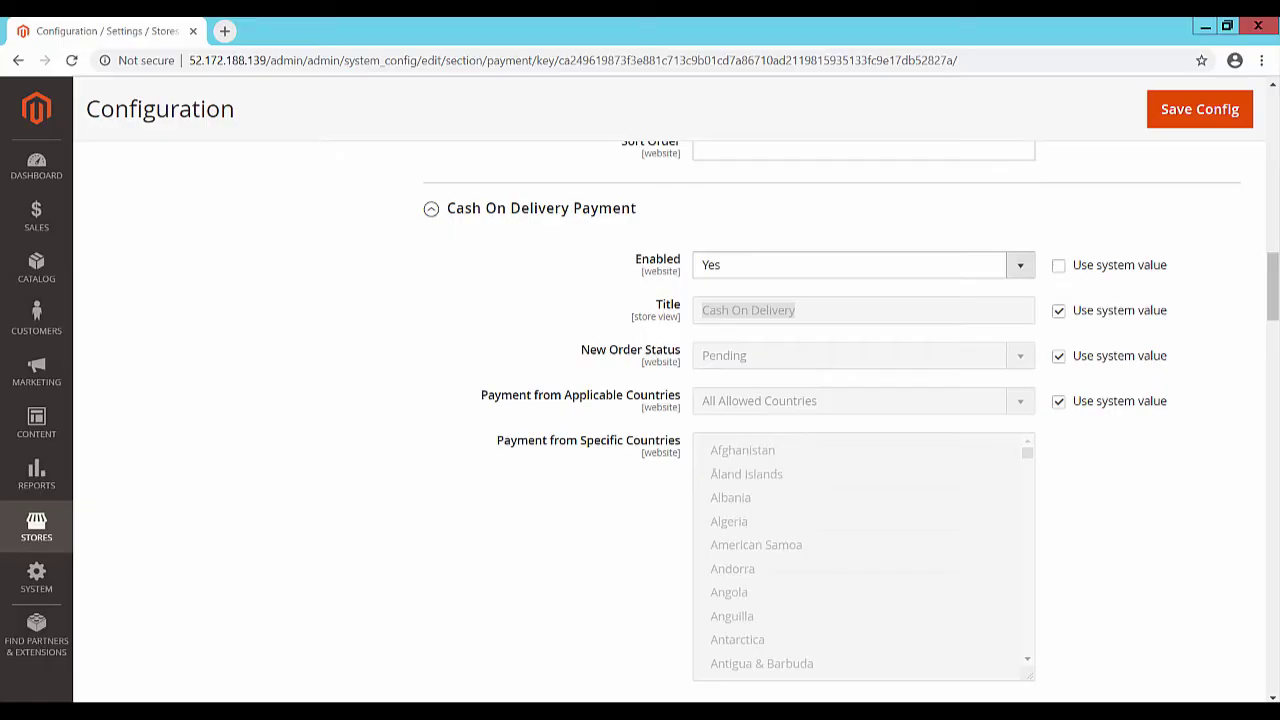
- Check the store weight unit (lbs) in Magento's General Locale Options
triple_click(748, 310)
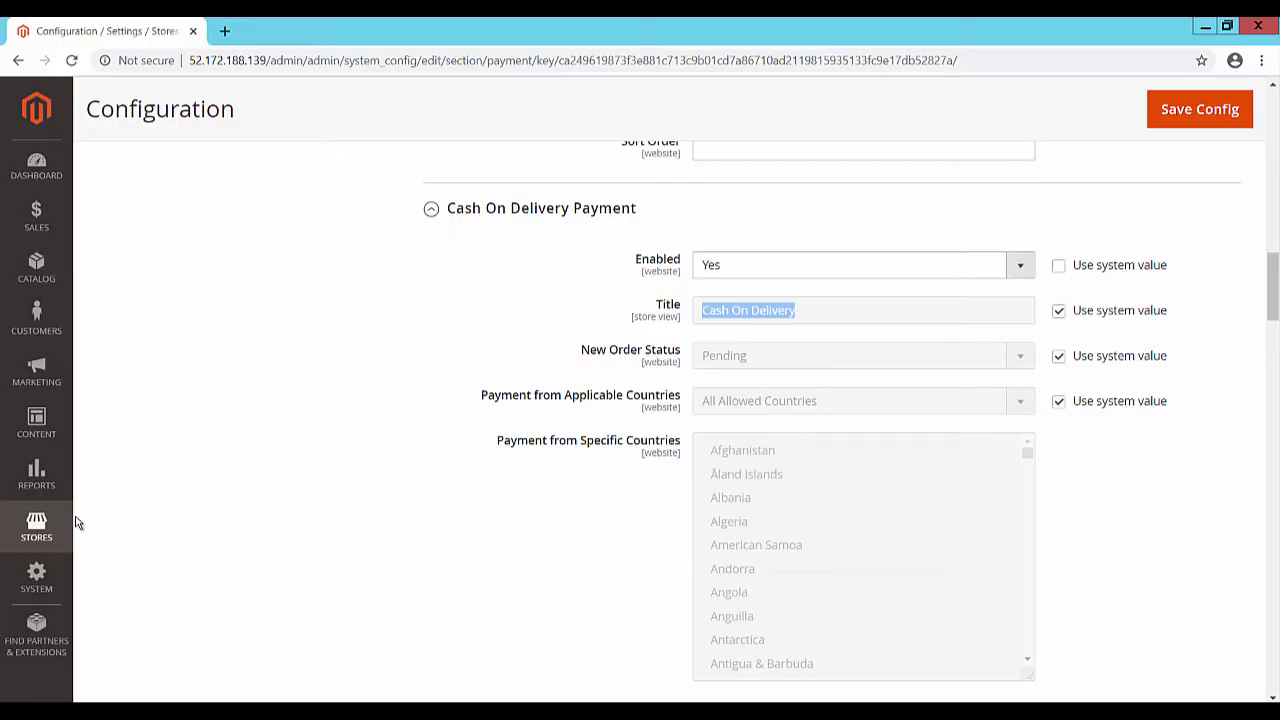
click(44, 524)
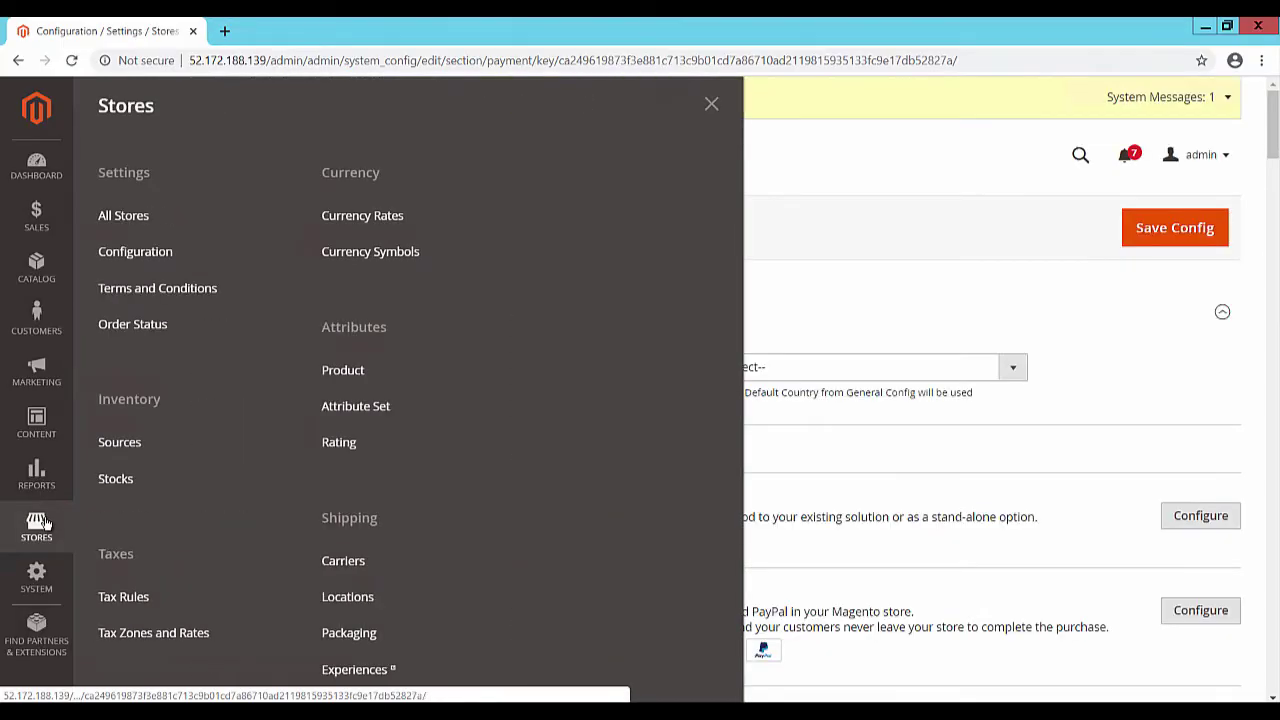
click(177, 259)
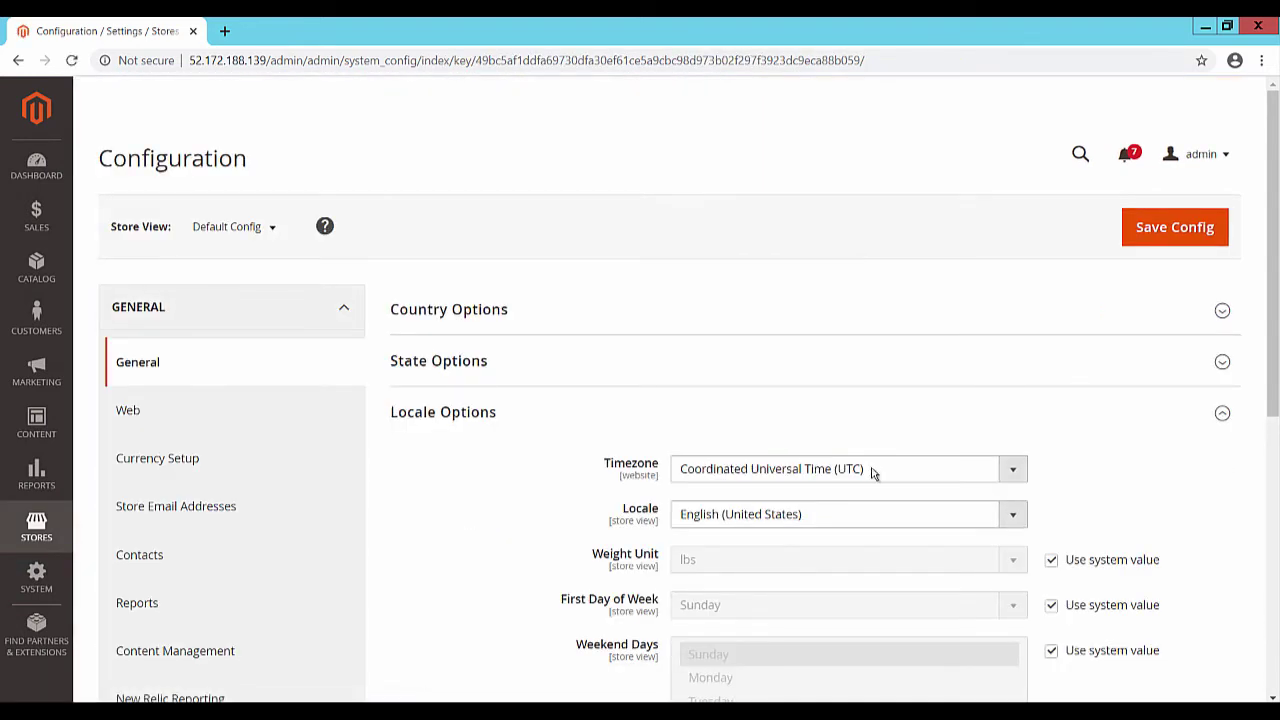
drag(1276, 345, 1277, 424)
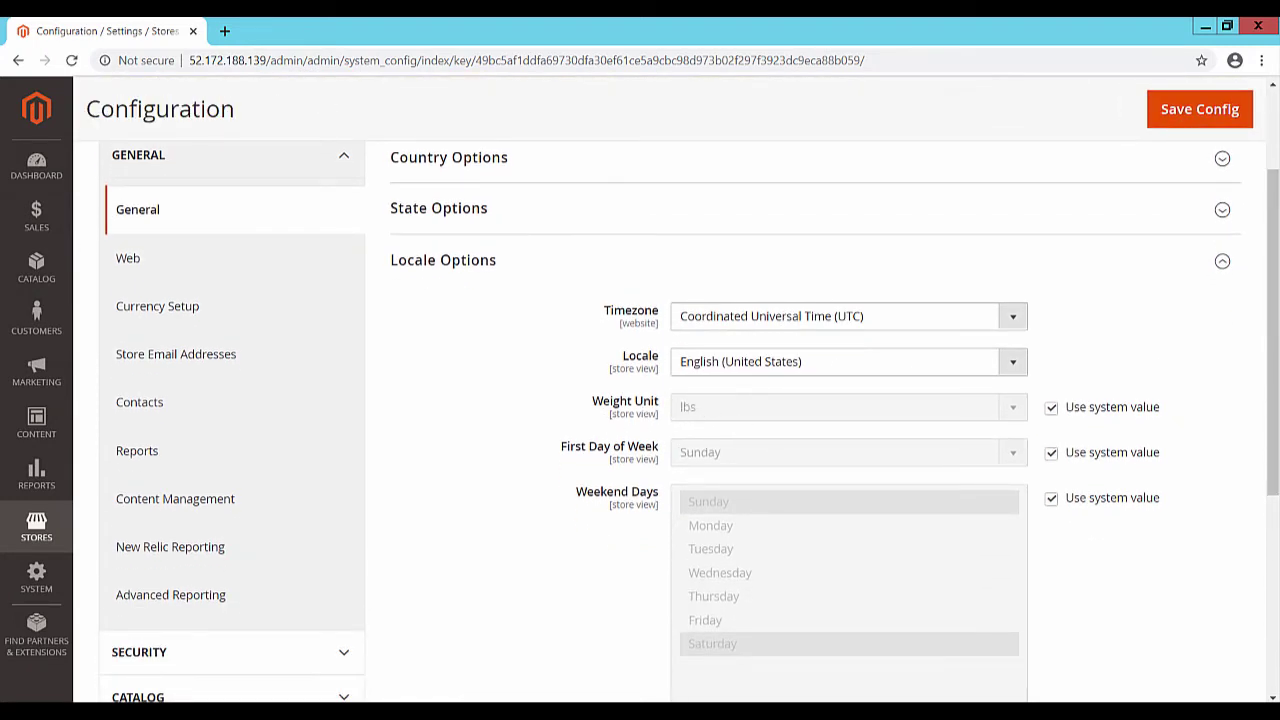
key(alt+Tab)
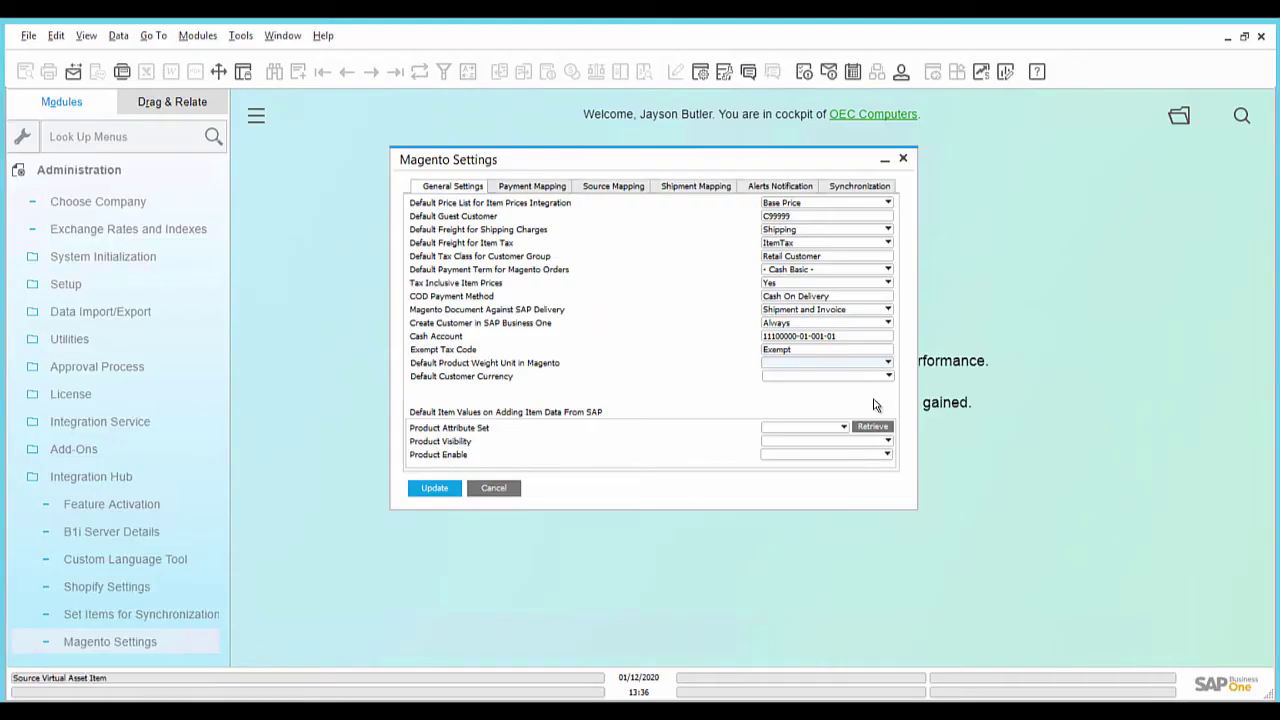
- Set weight unit to lbs and customer currency to All Currencies, leaving Product Attribute Set blank
click(886, 366)
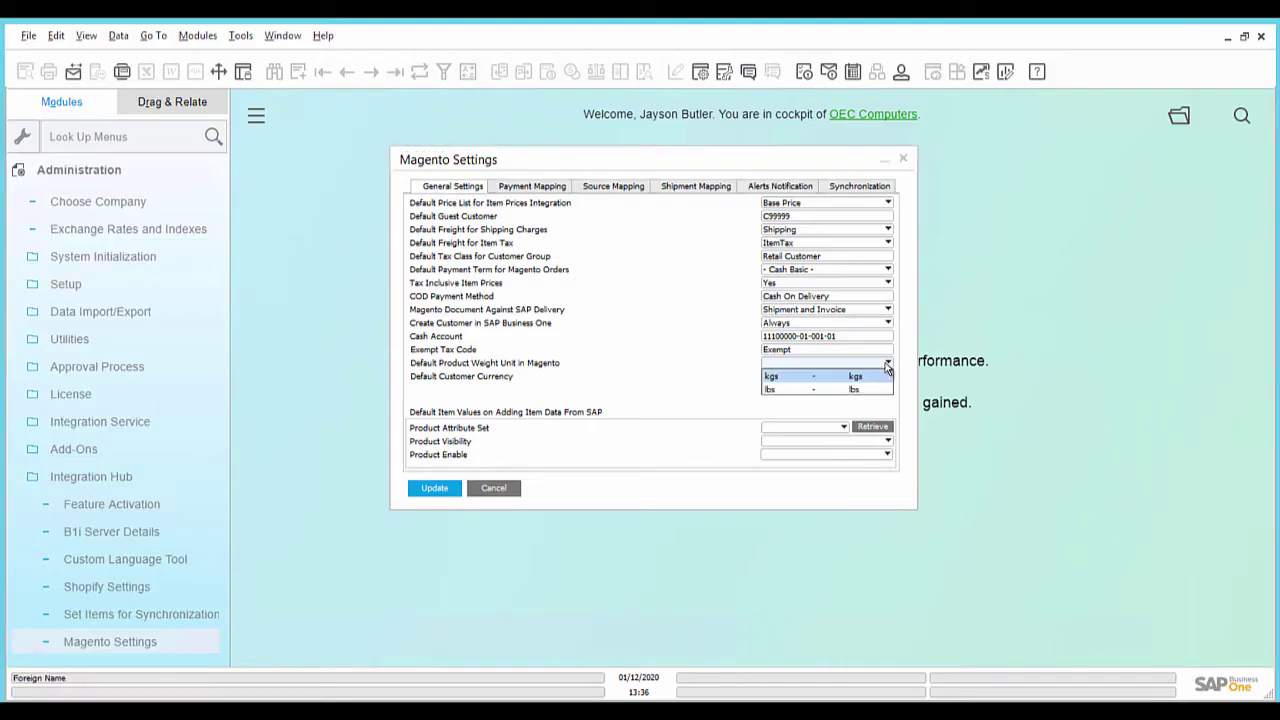
click(848, 391)
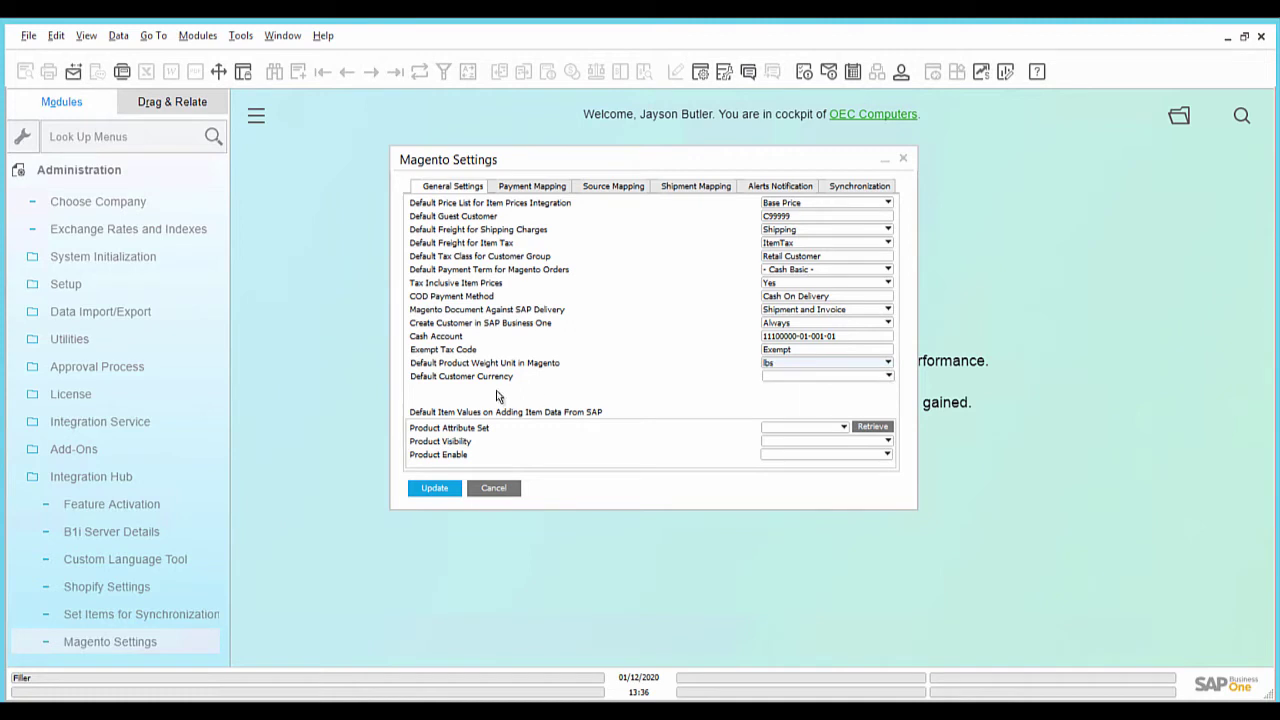
click(886, 378)
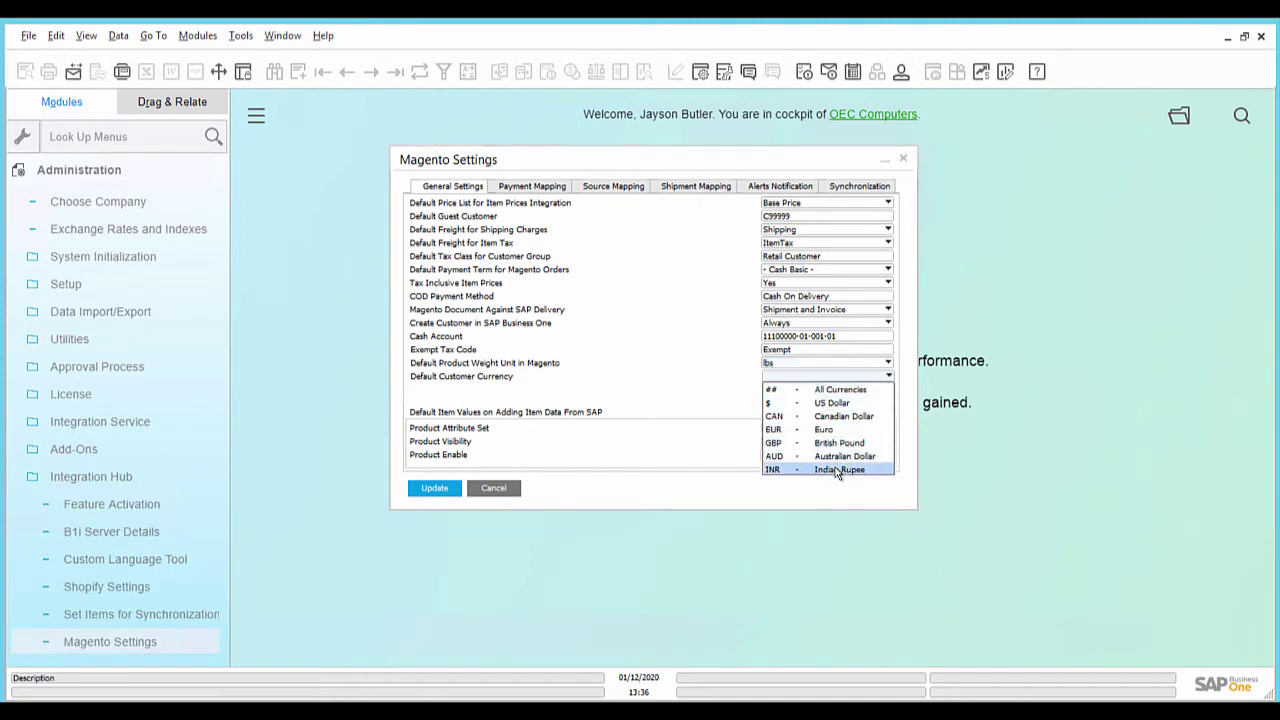
click(845, 391)
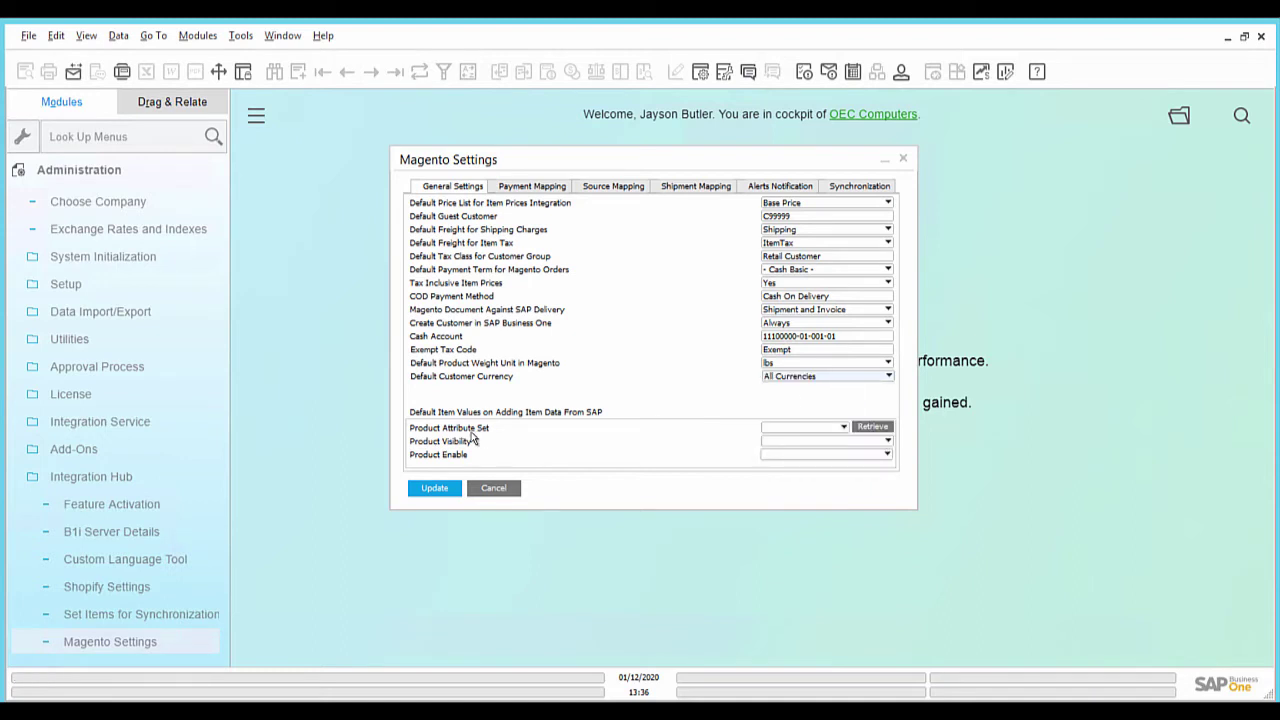
click(843, 428)
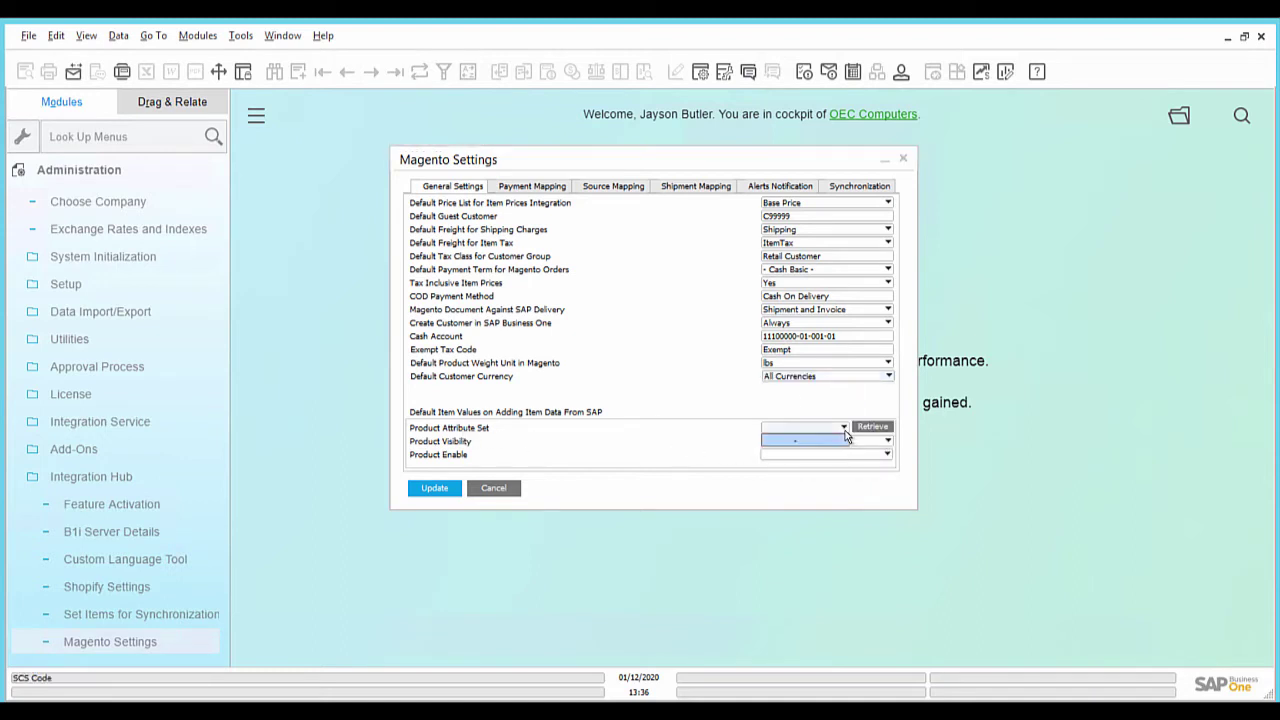
click(845, 430)
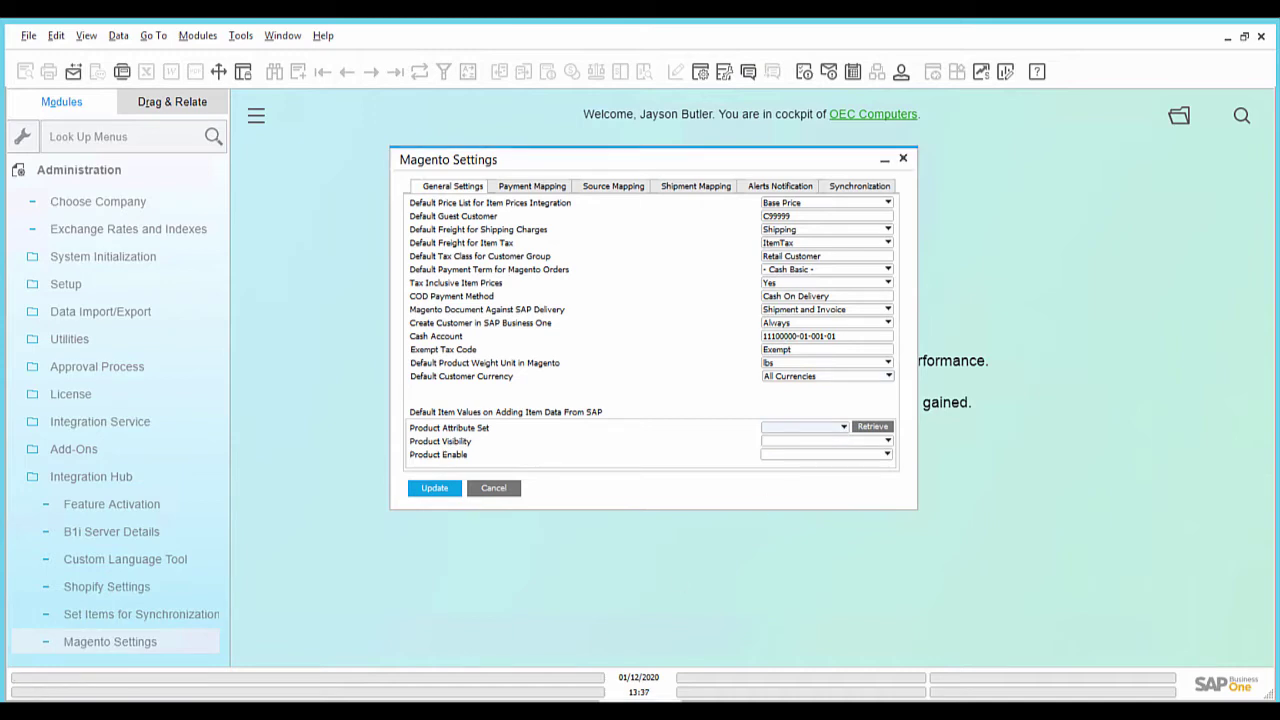
click(120, 615)
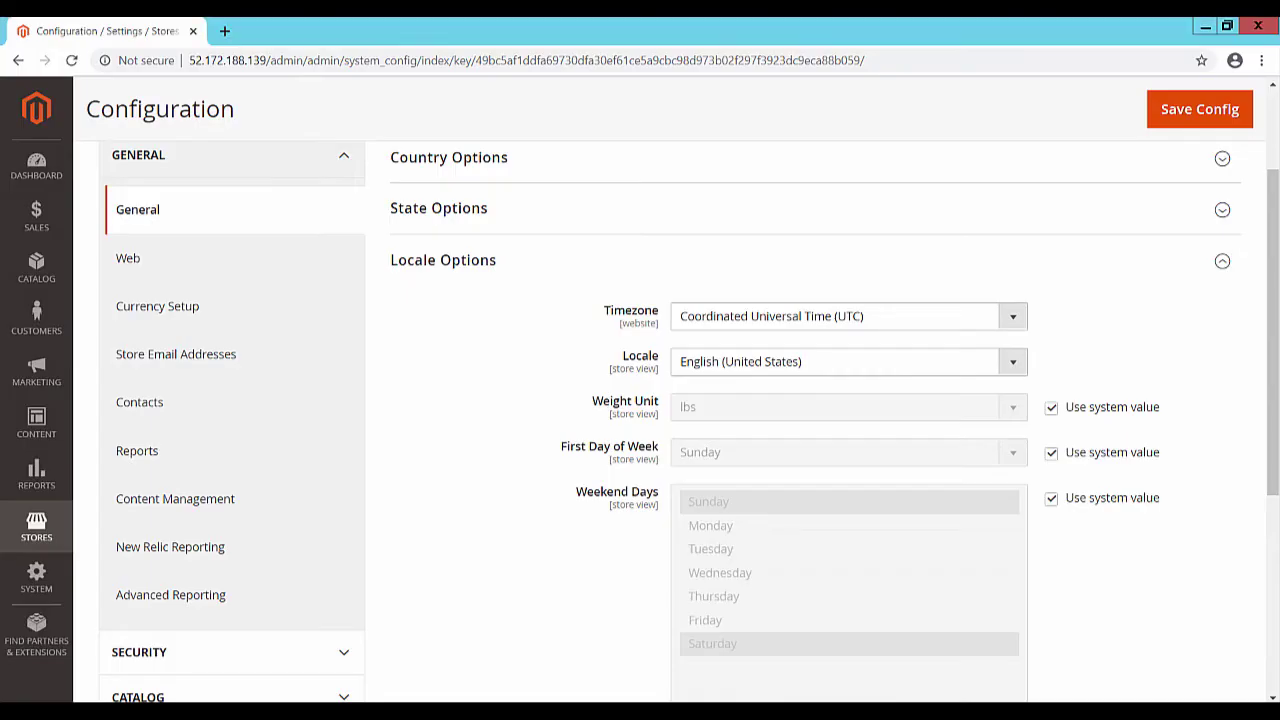
- Review Magento's eight attribute sets, then retrieve them into SAP's Product Attribute Set field
click(36, 528)
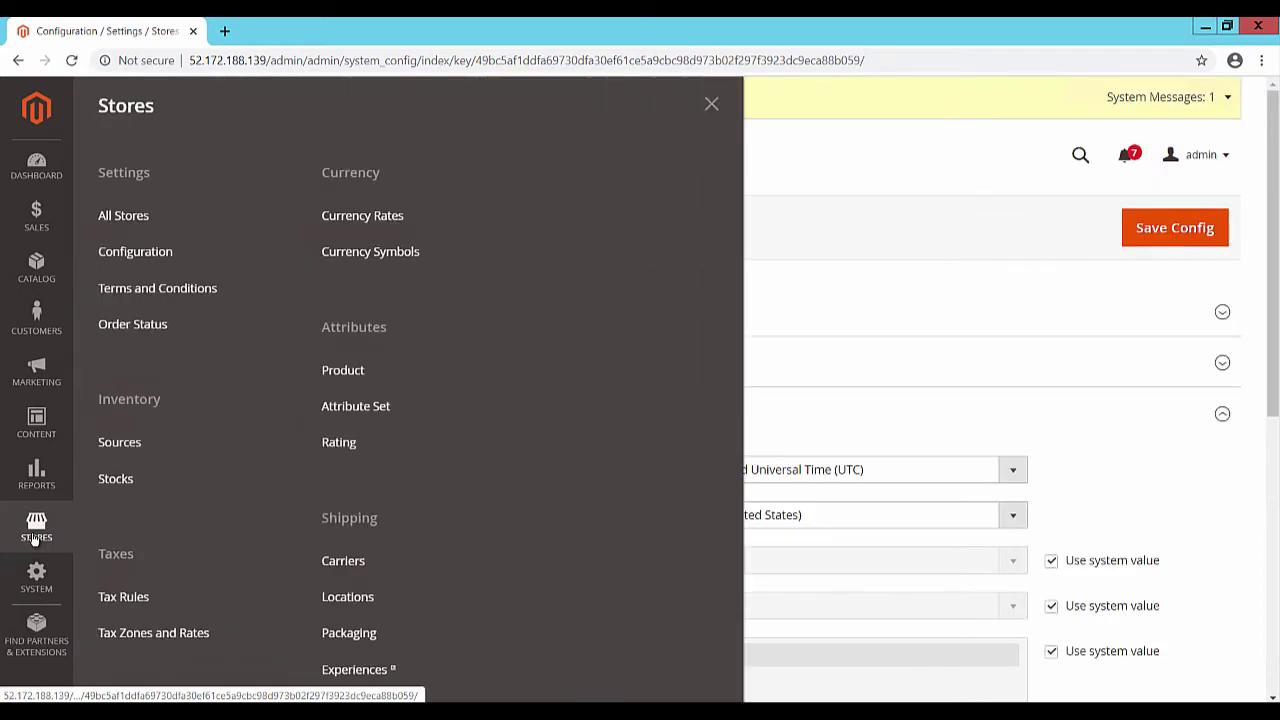
click(367, 415)
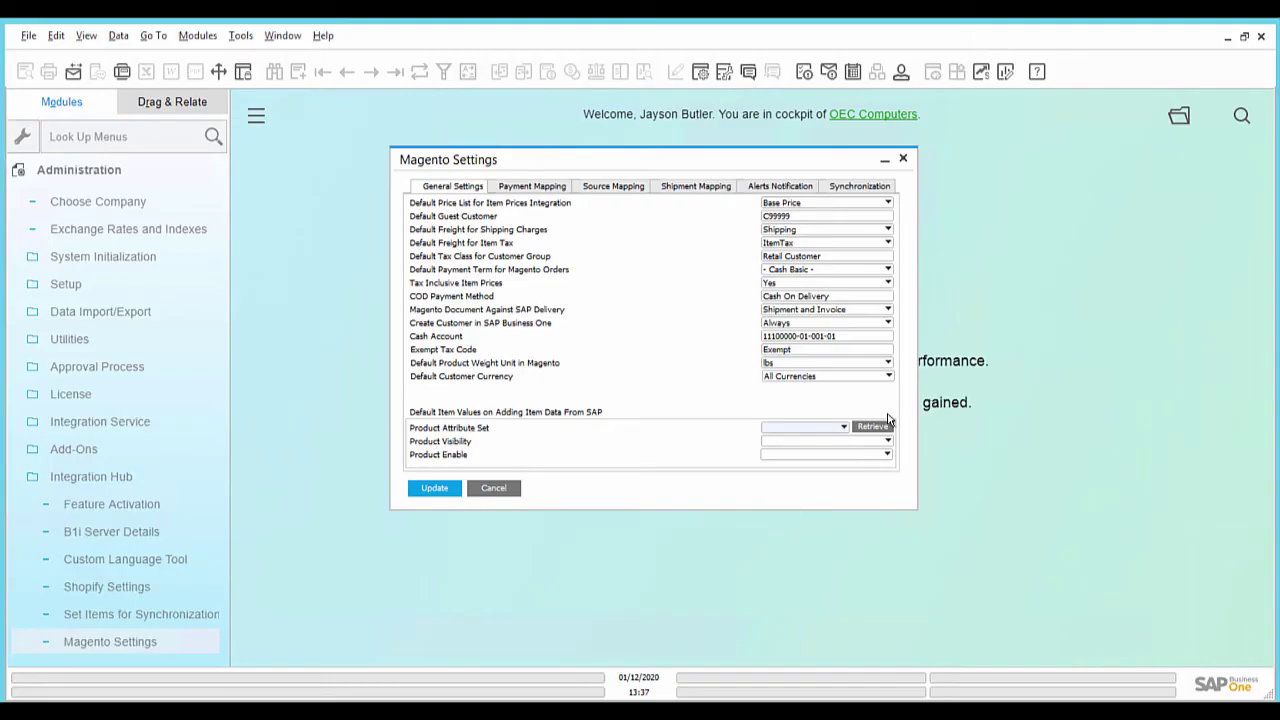
click(876, 431)
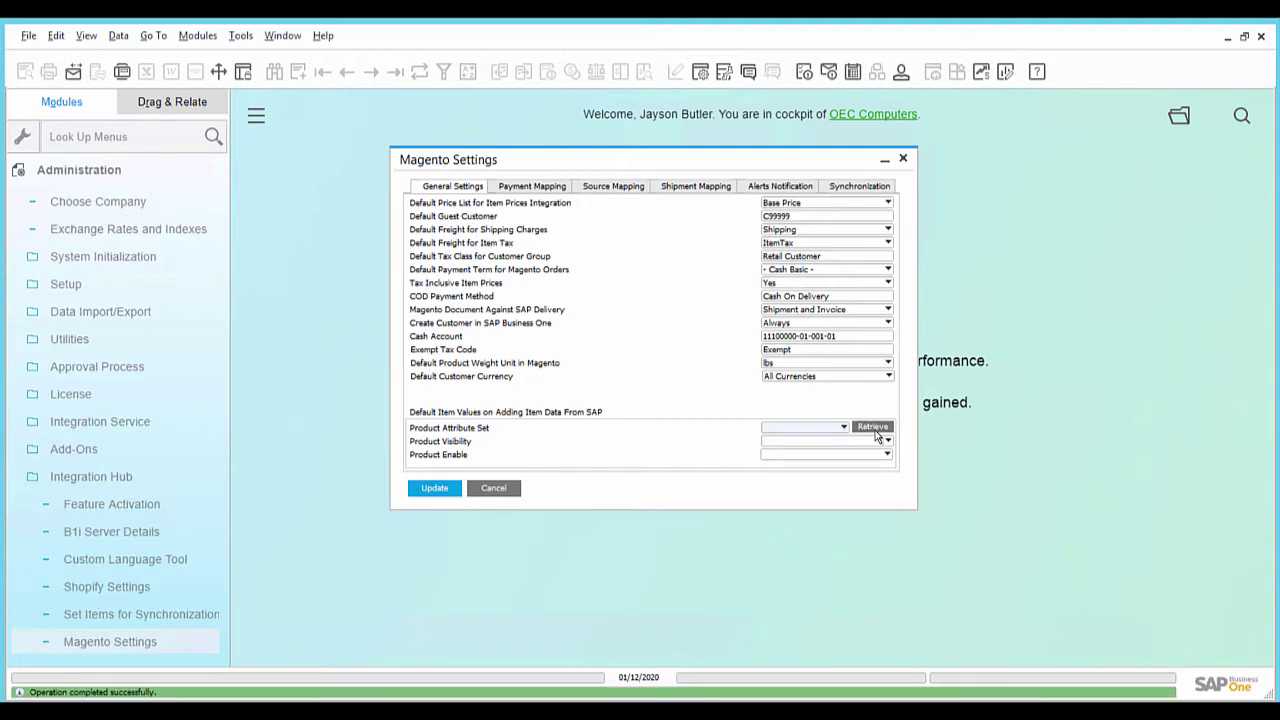
- Set attribute set Default, visibility Catalog, Search, and Product Enable Yes, then save
click(843, 428)
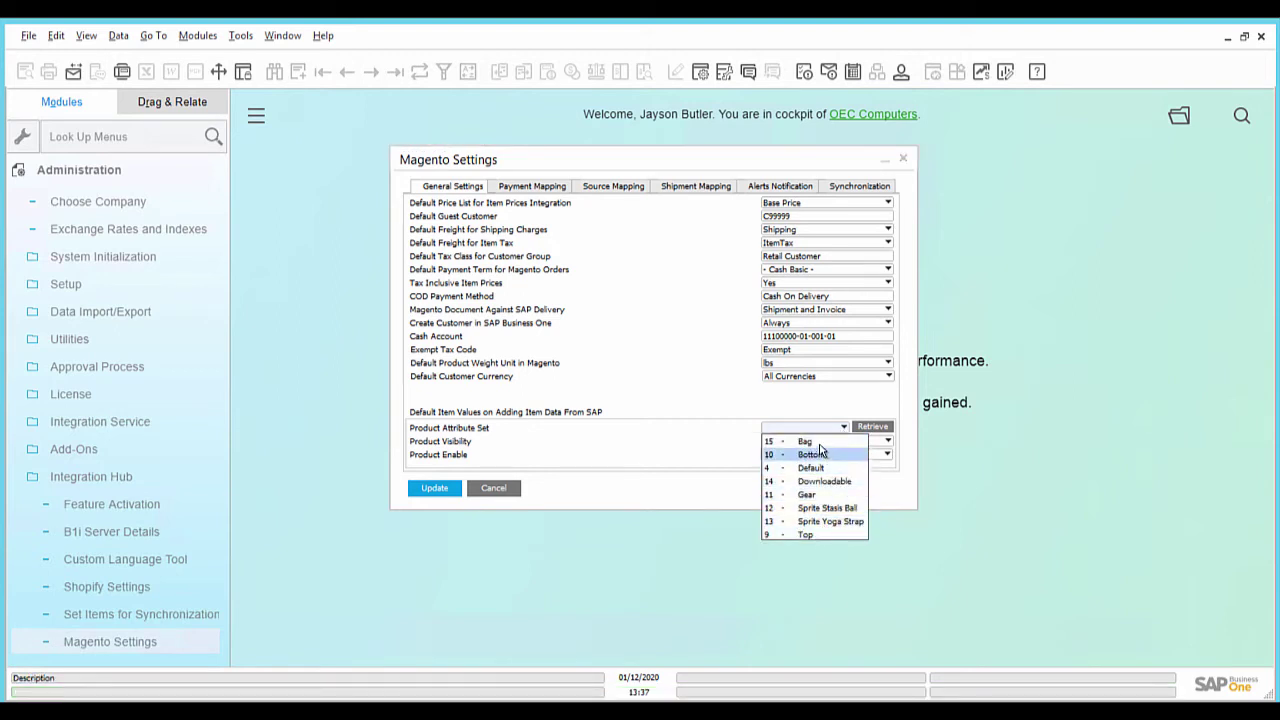
click(820, 470)
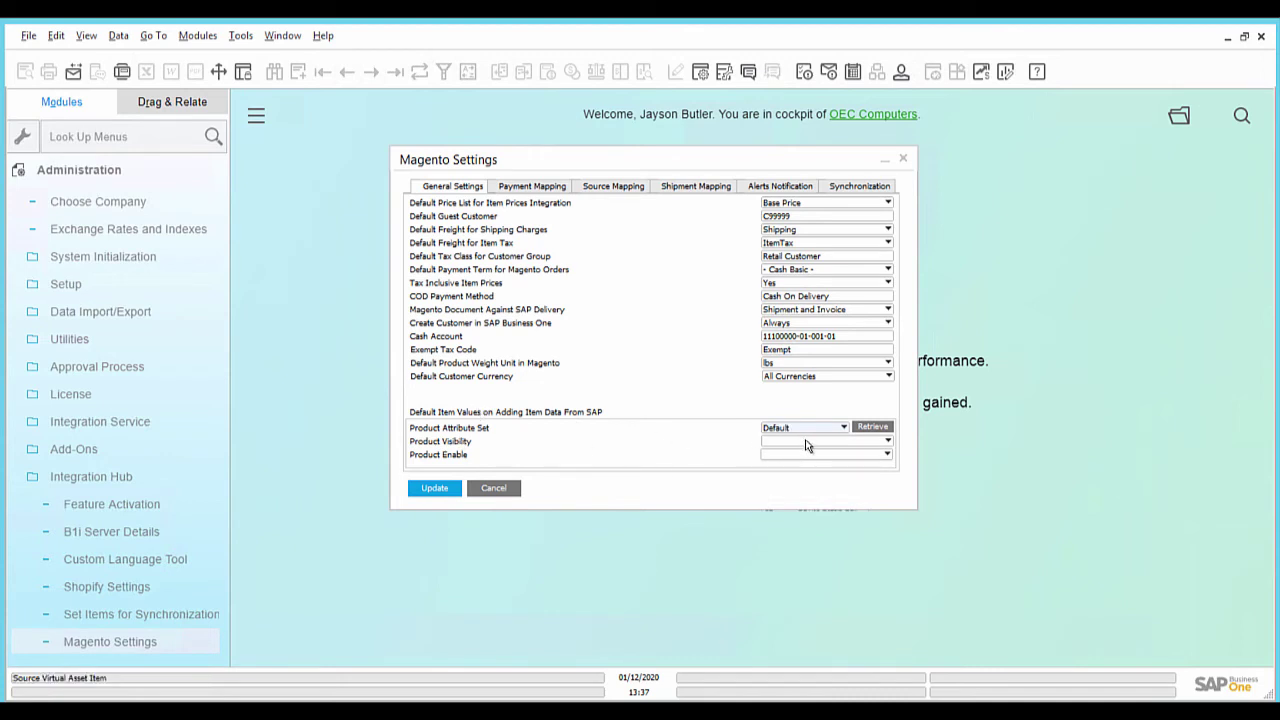
click(856, 446)
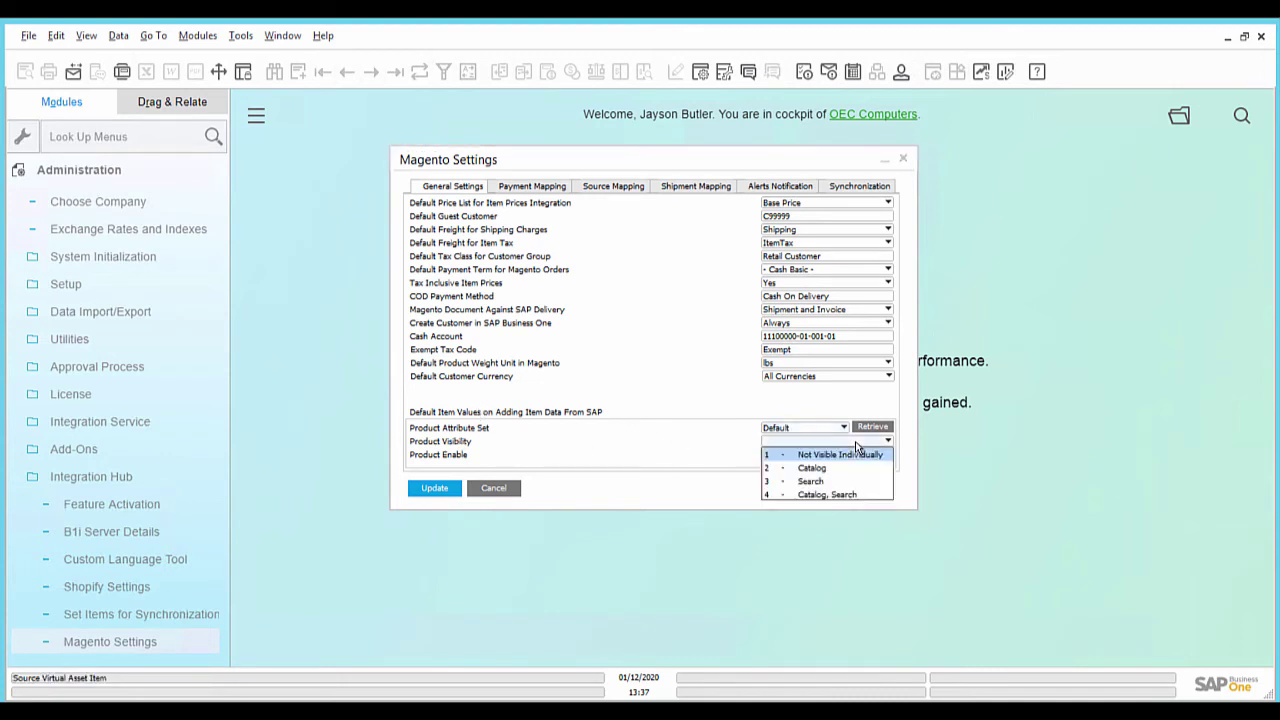
click(822, 494)
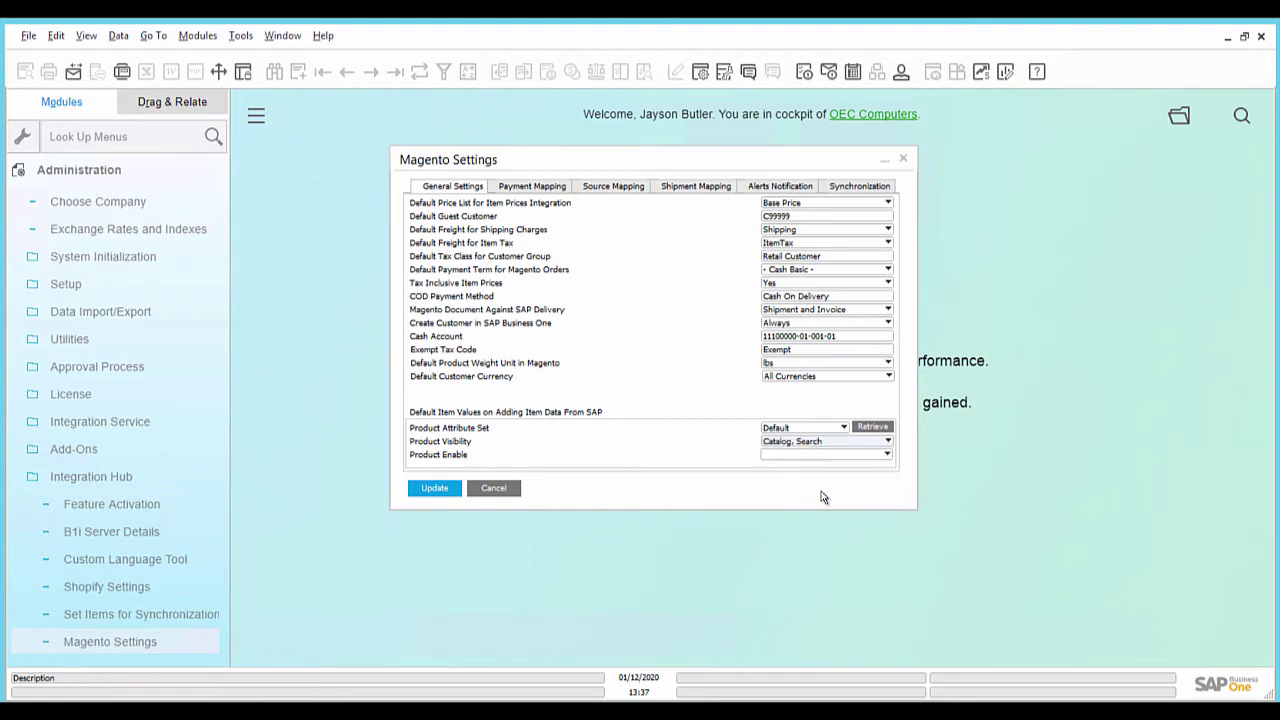
click(885, 456)
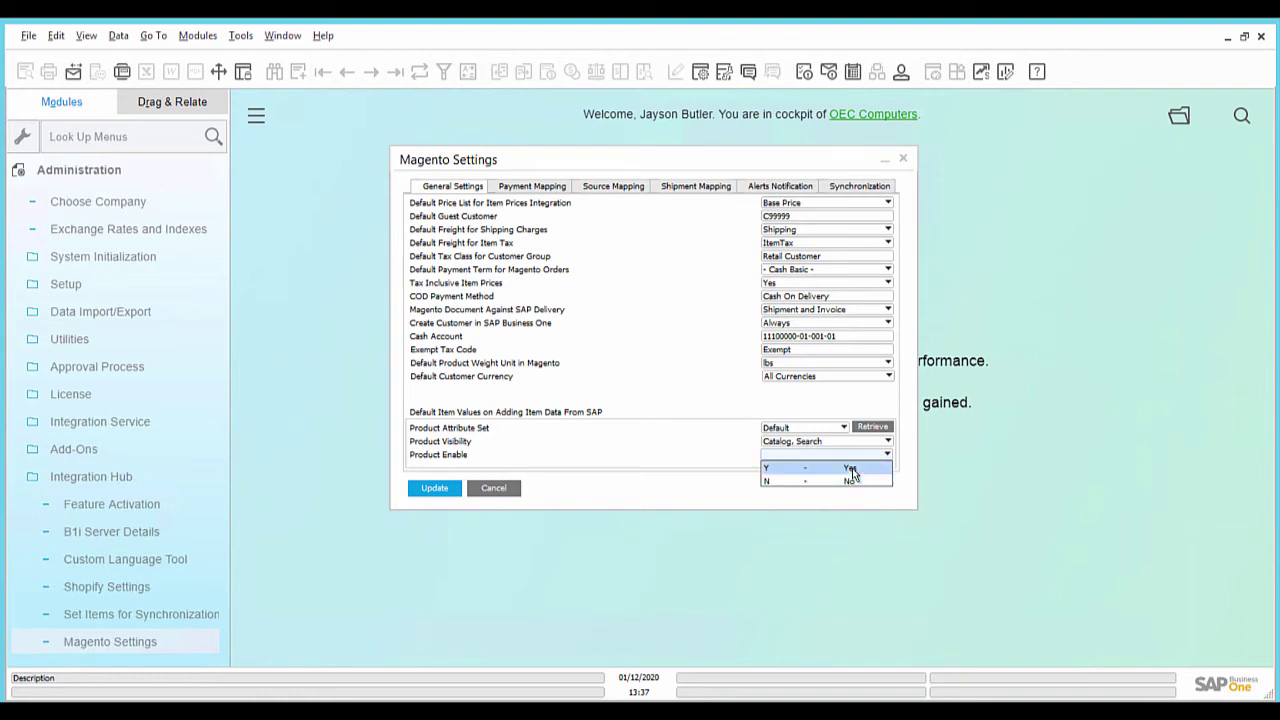
click(852, 469)
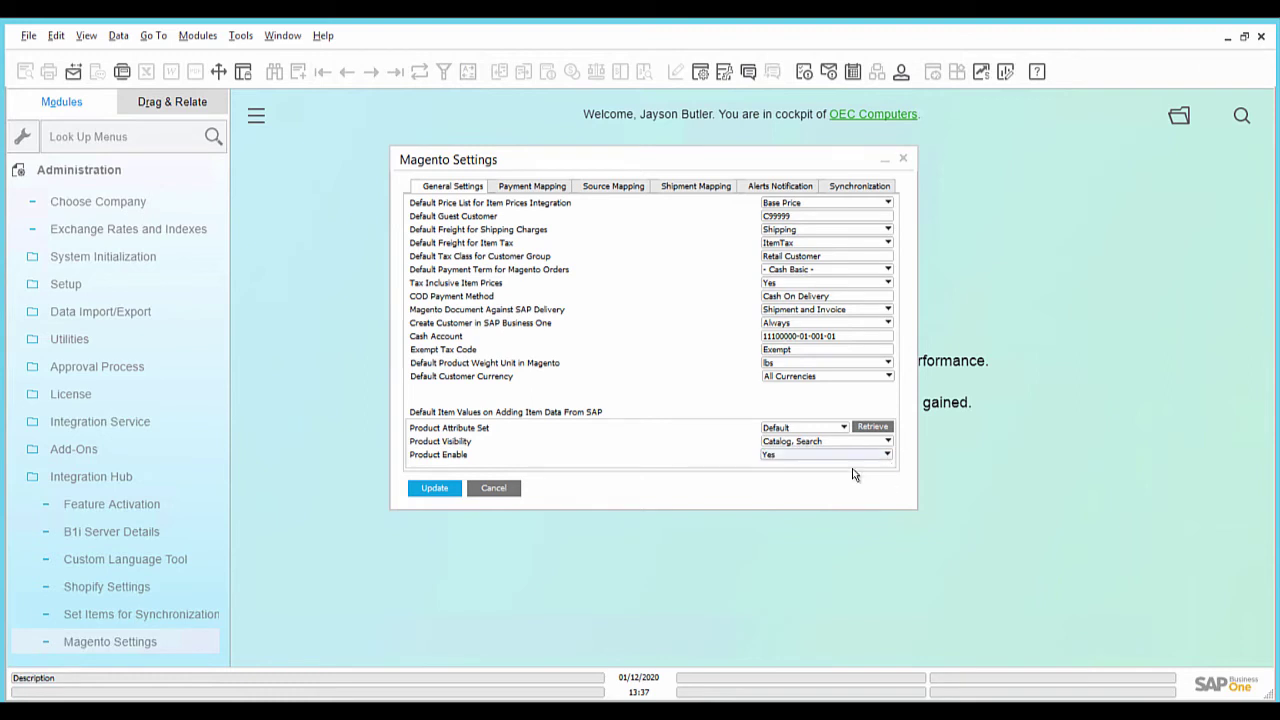
click(435, 488)
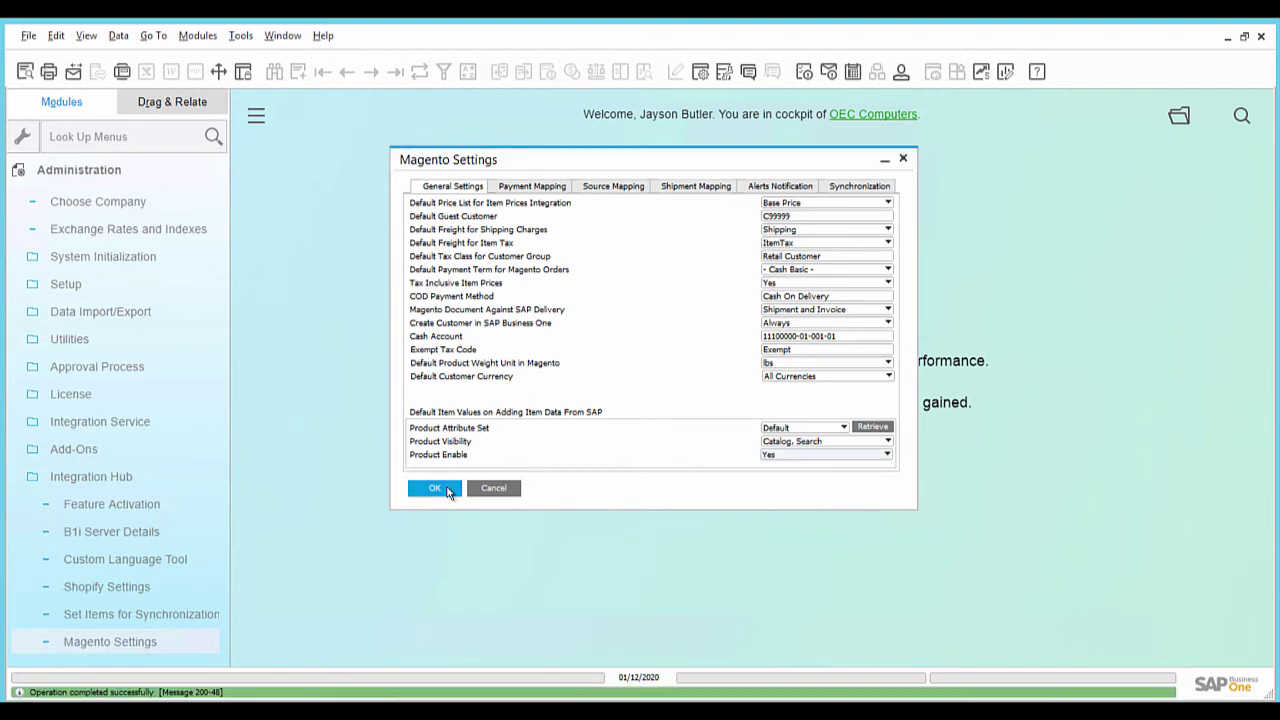
click(535, 188)
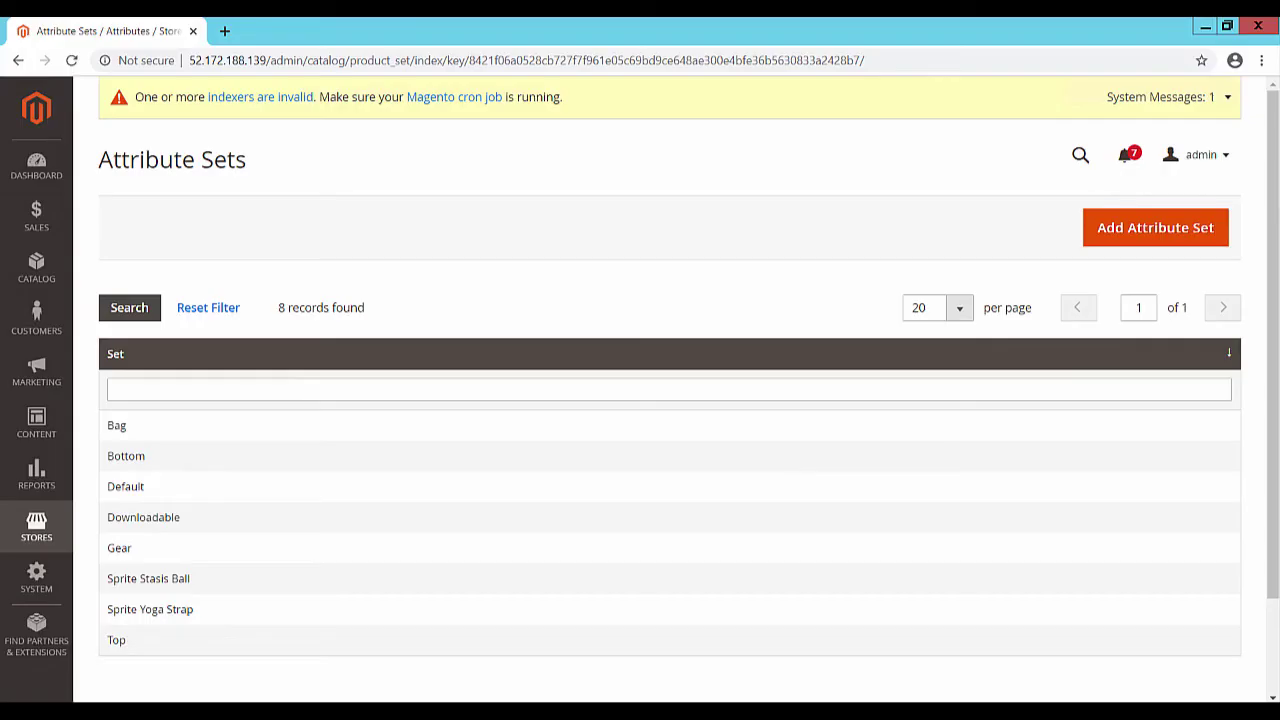
- Go to Magento's Stores > Configuration and expand the Sales section instead of General
click(52, 539)
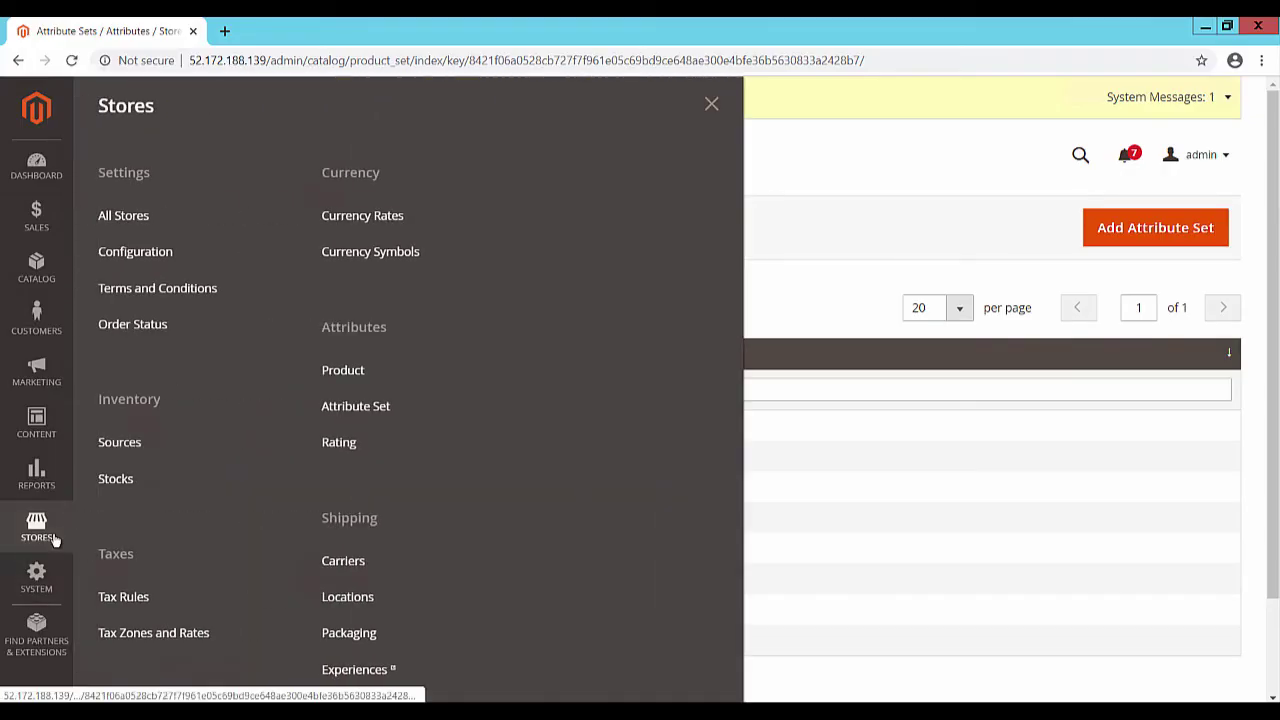
click(172, 251)
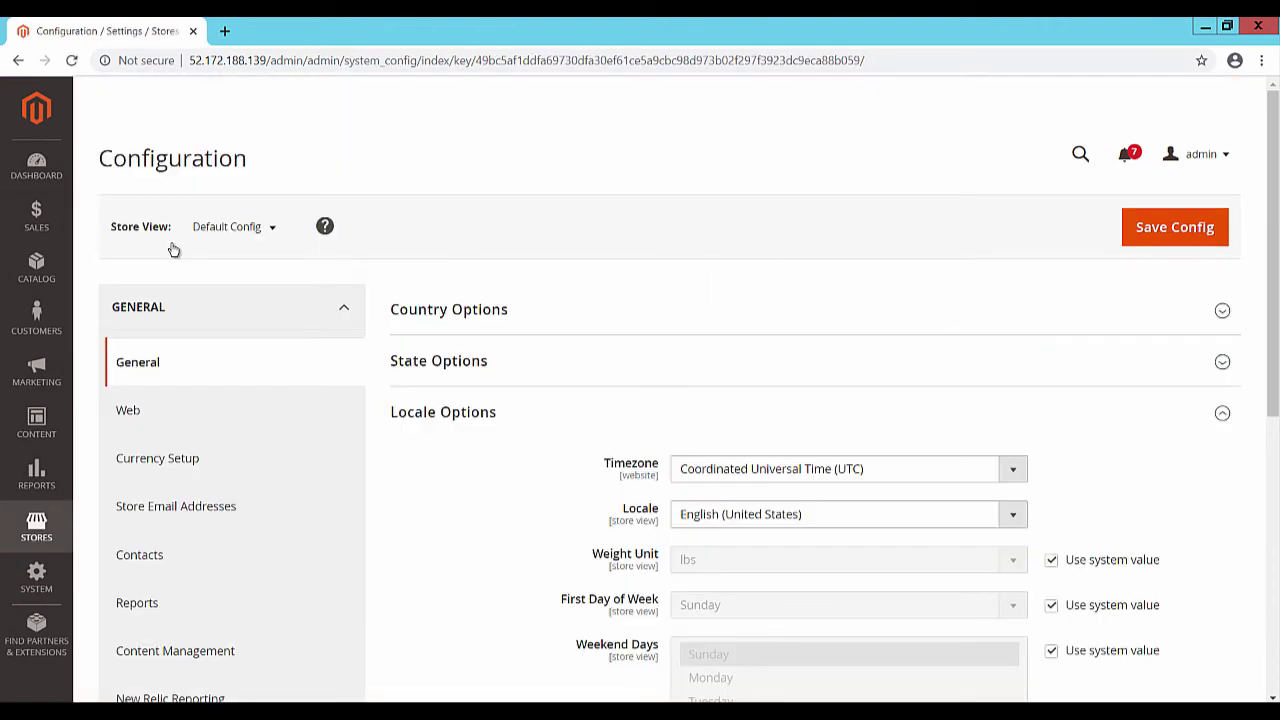
scroll(300, 230, down, 1)
click(344, 217)
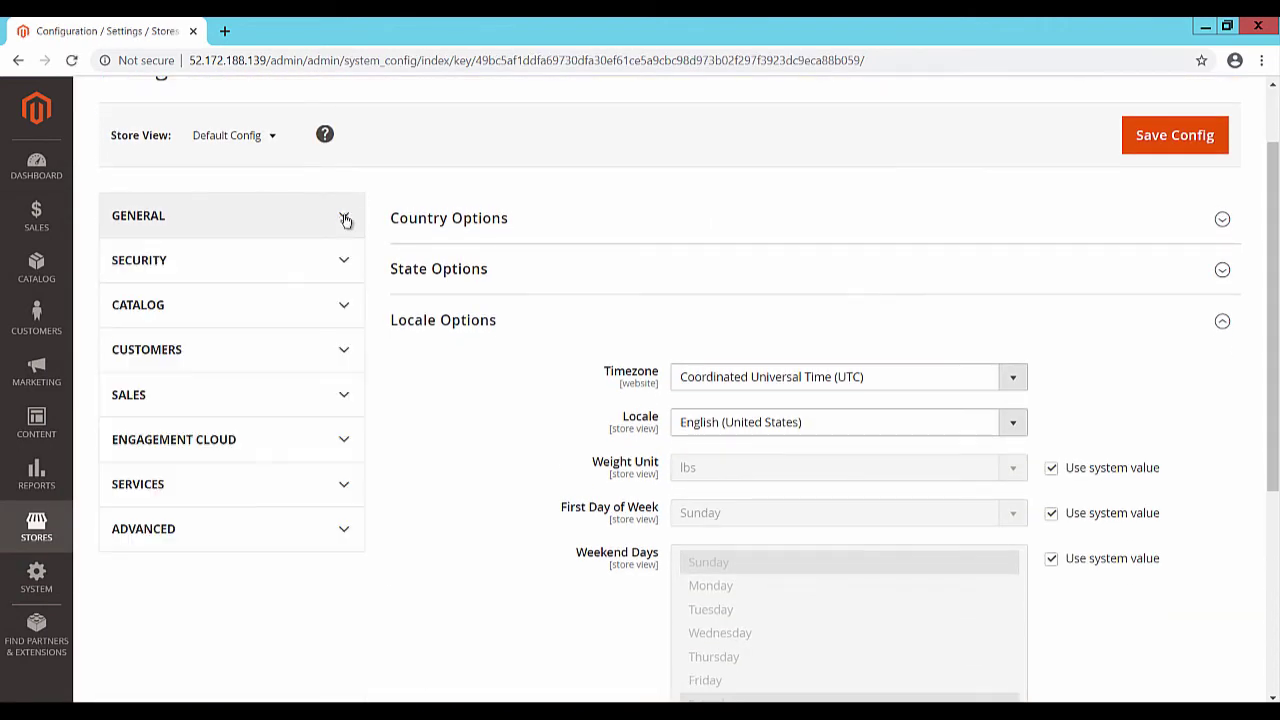
click(336, 397)
drag(1275, 237, 1277, 395)
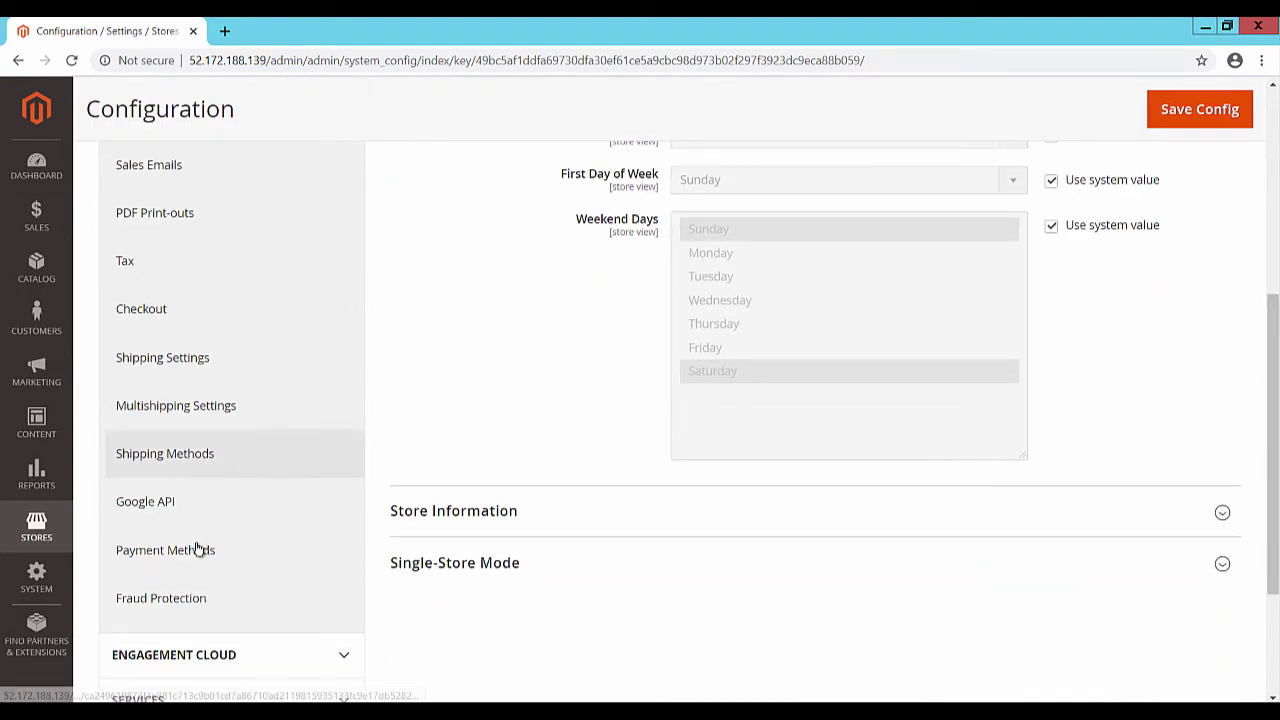
- Copy the Bank Transfer Payment title from Magento's Payment Methods settings
click(198, 549)
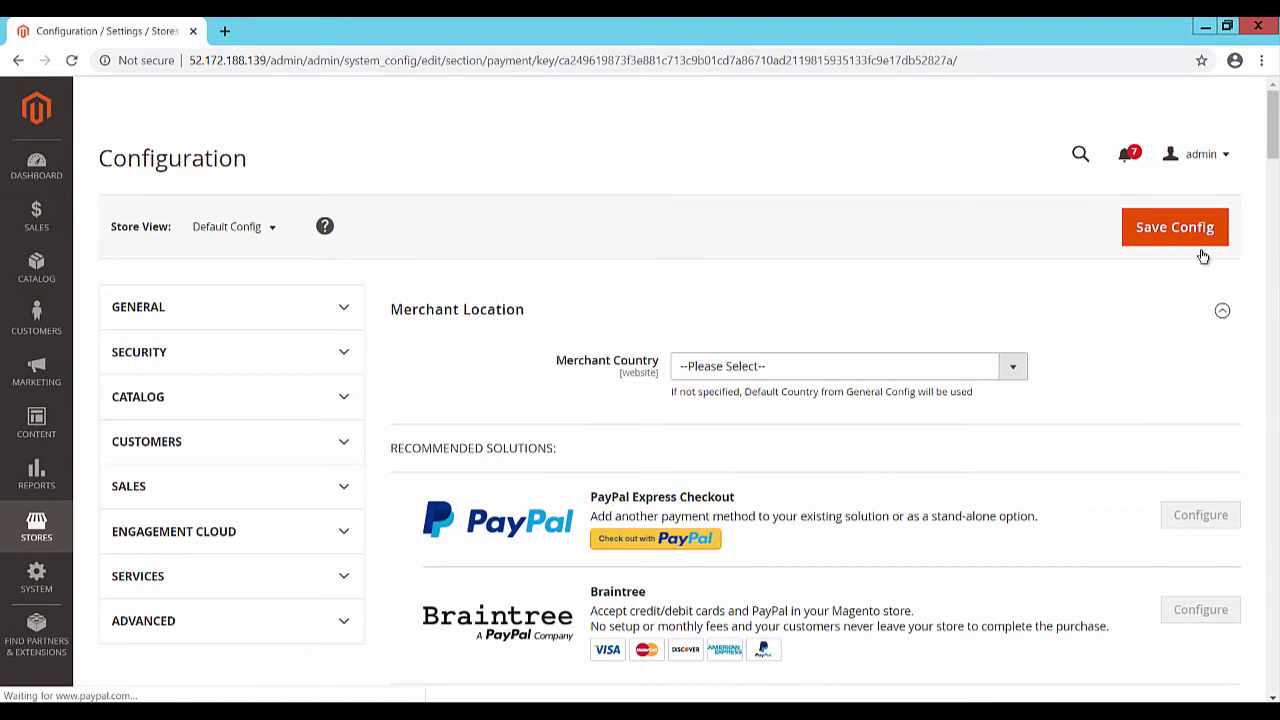
drag(1274, 160, 1273, 235)
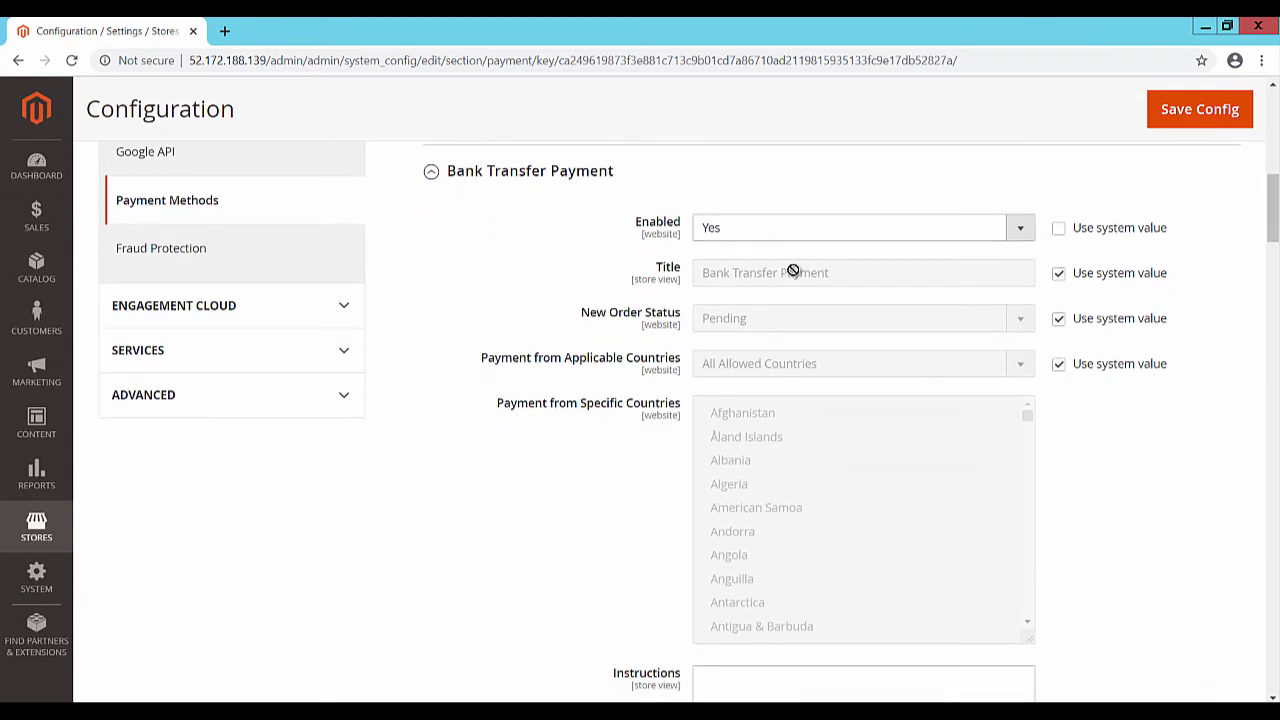
drag(830, 273, 703, 272)
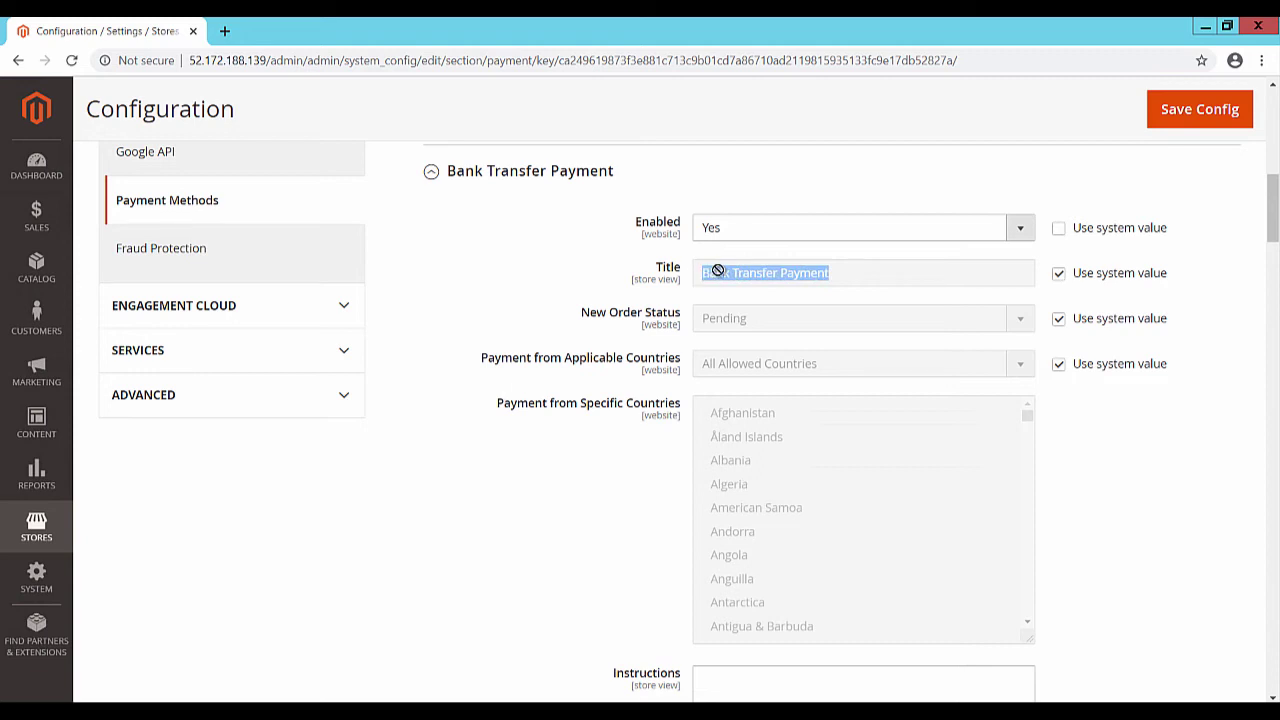
right_click(717, 271)
click(741, 281)
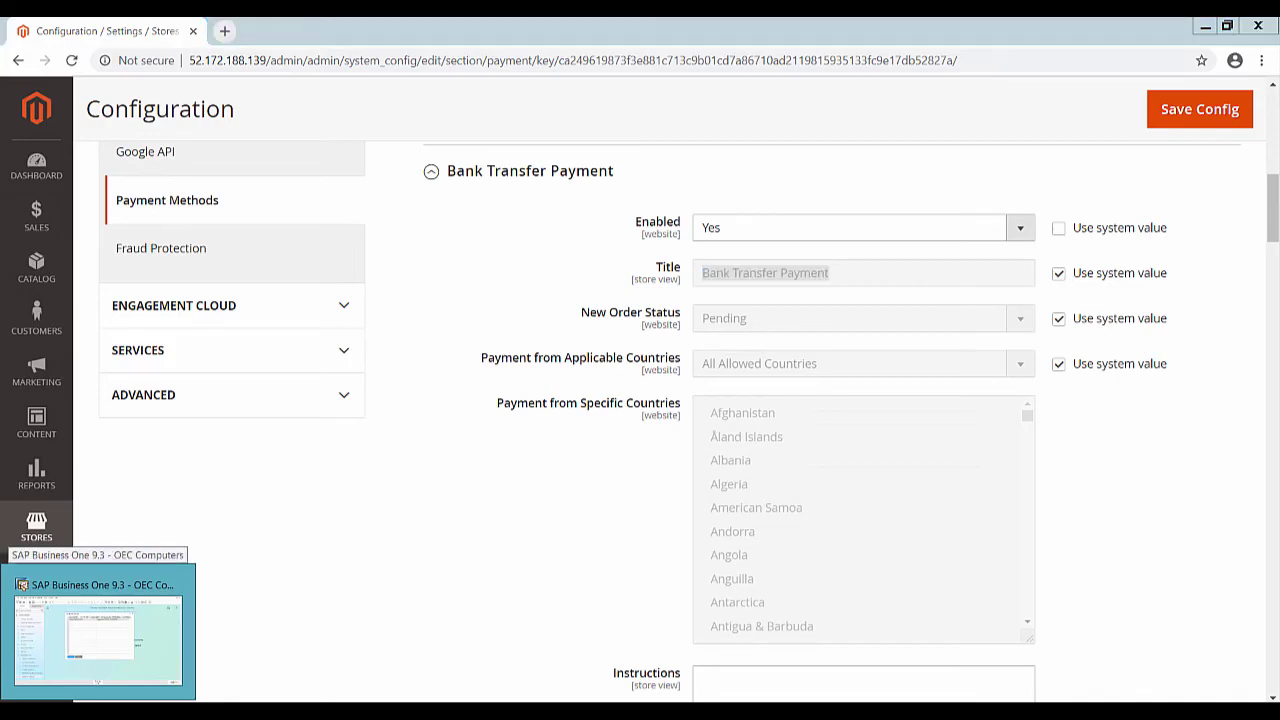
click(100, 628)
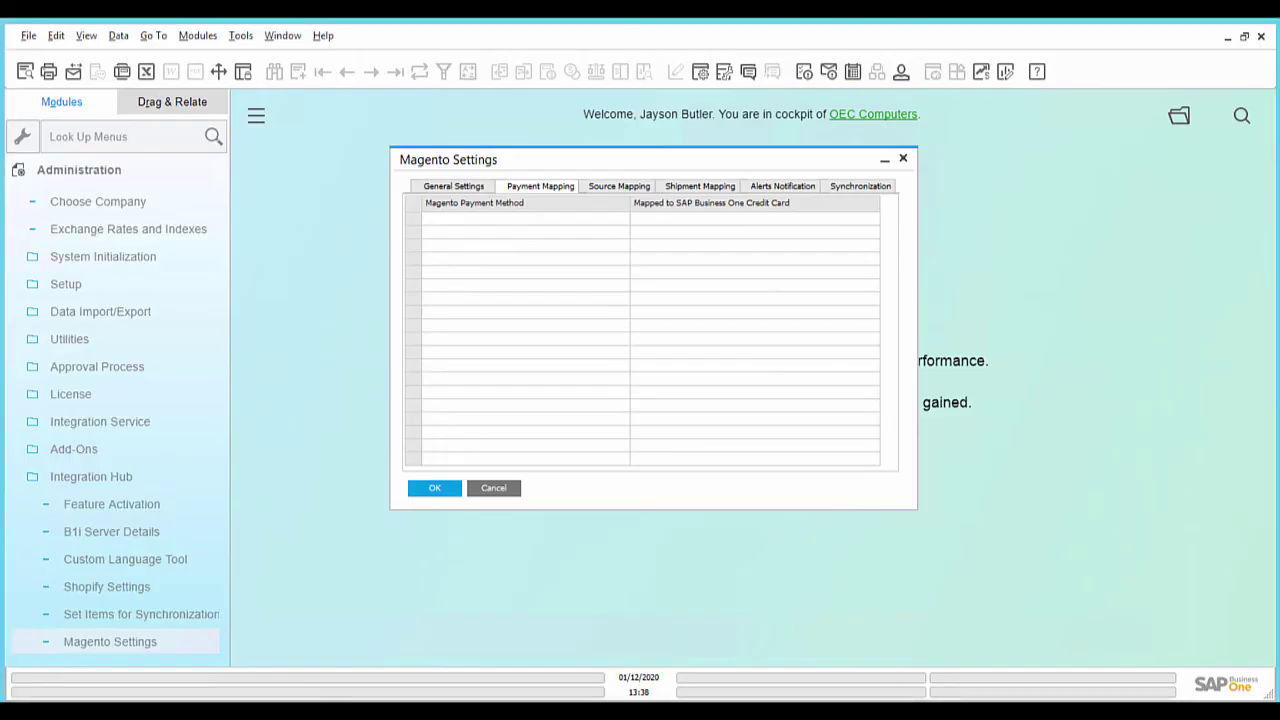
- Add a payment mapping row for Bank Transfer Payment mapped to Others
right_click(416, 211)
click(470, 267)
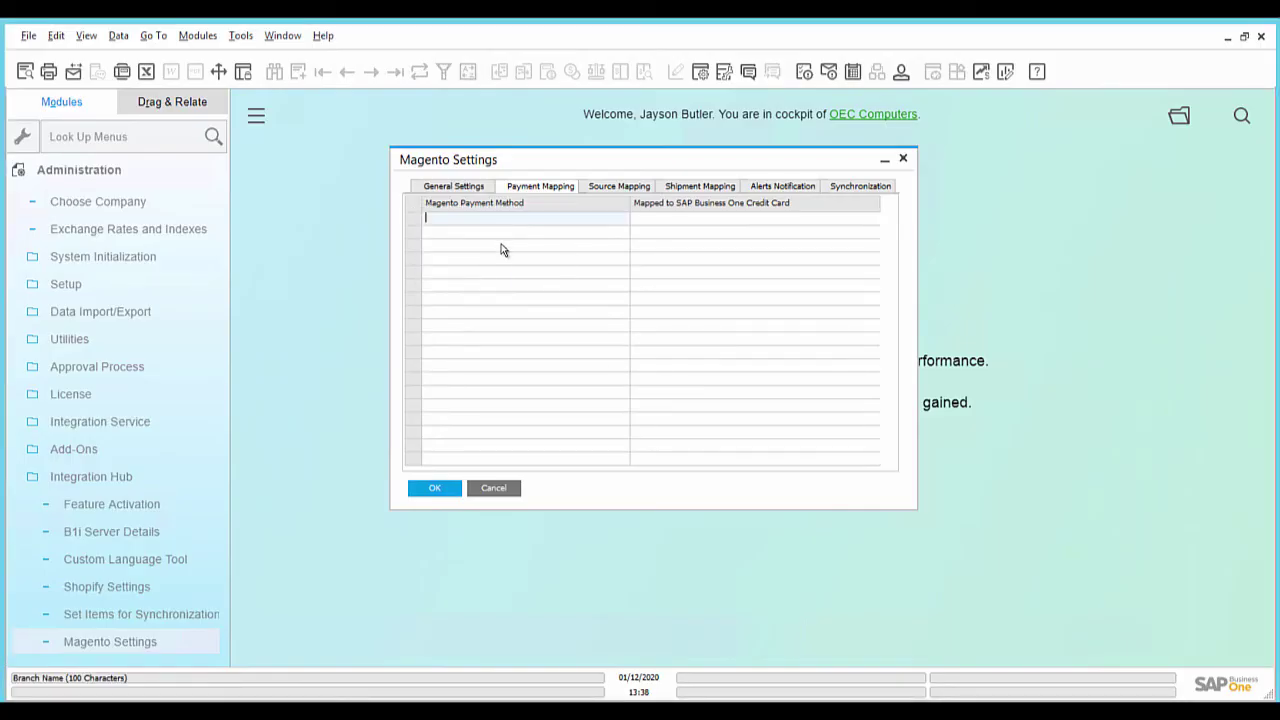
right_click(502, 227)
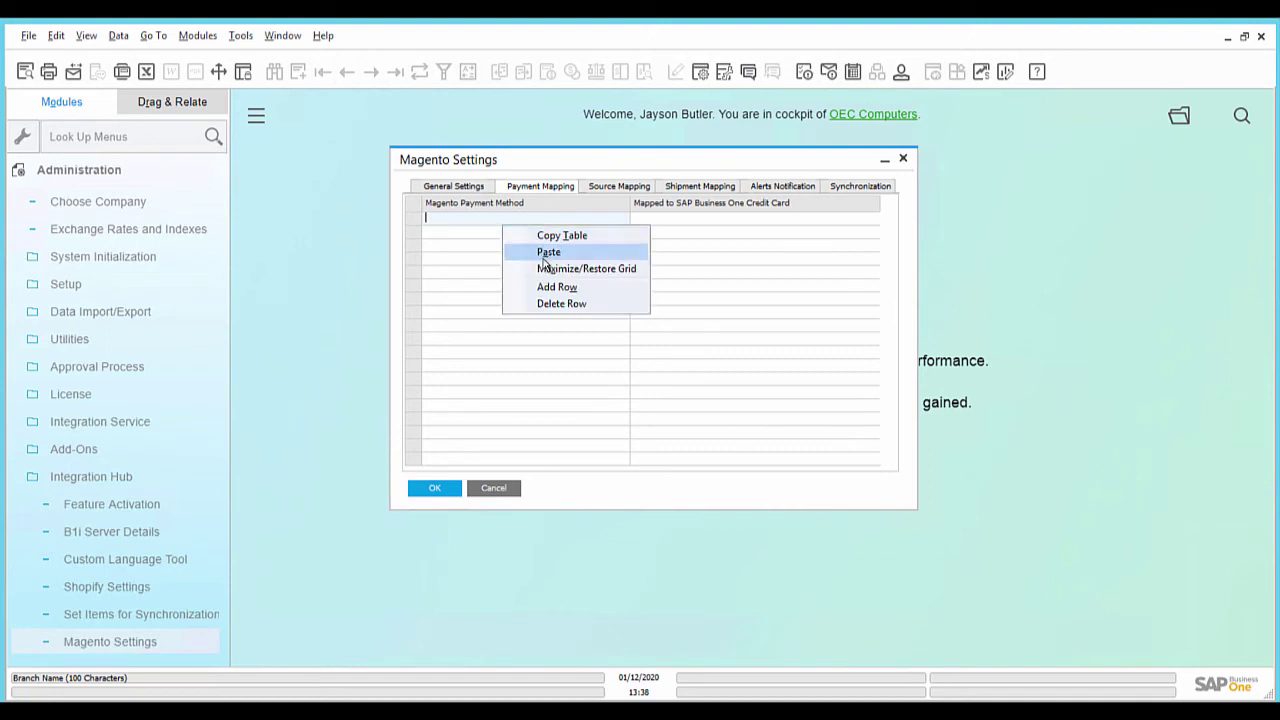
click(548, 254)
click(671, 219)
click(875, 220)
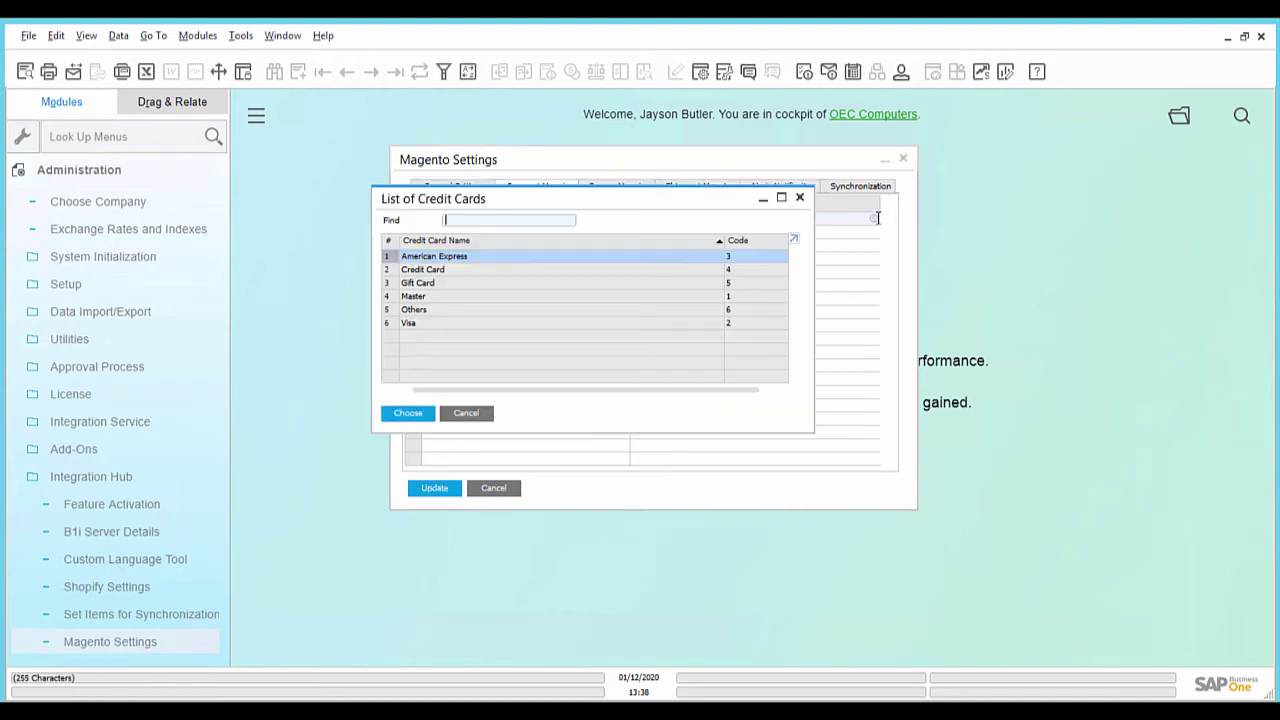
double_click(437, 322)
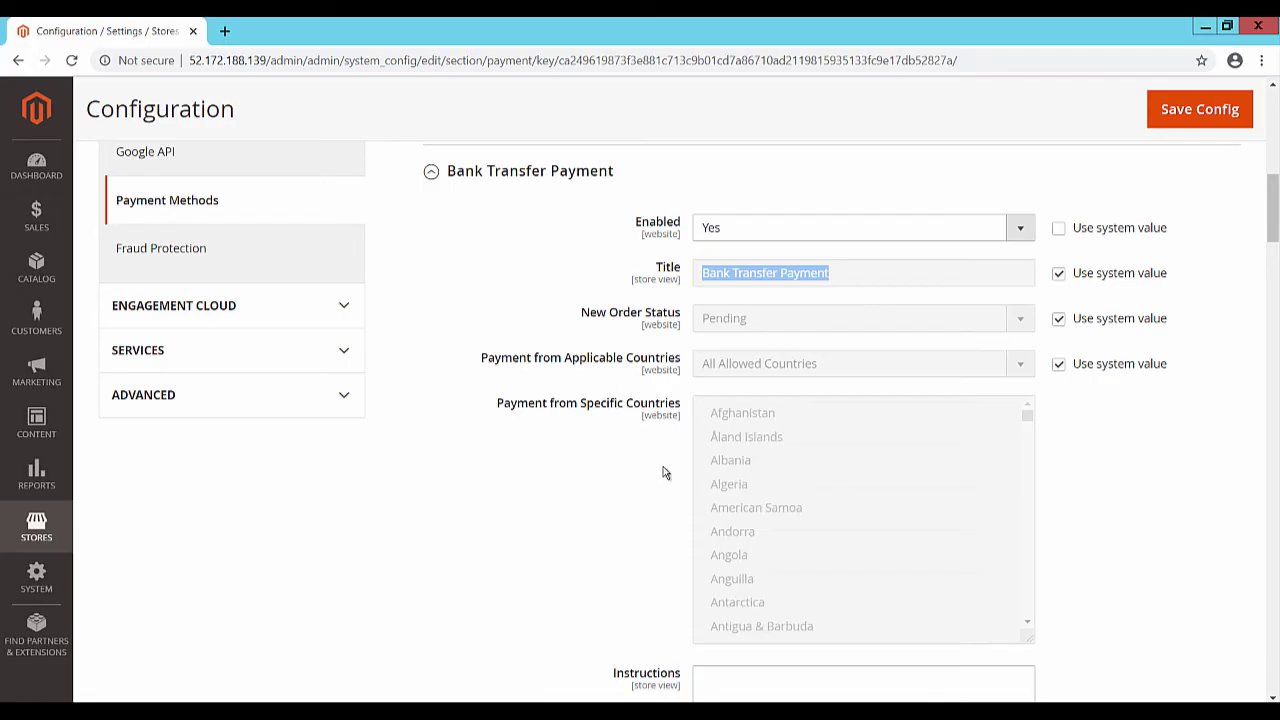
- Copy the Check / Money order title and add it as a row mapped to Others
scroll(665, 472, down, 8)
drag(702, 282, 820, 282)
right_click(820, 282)
click(832, 293)
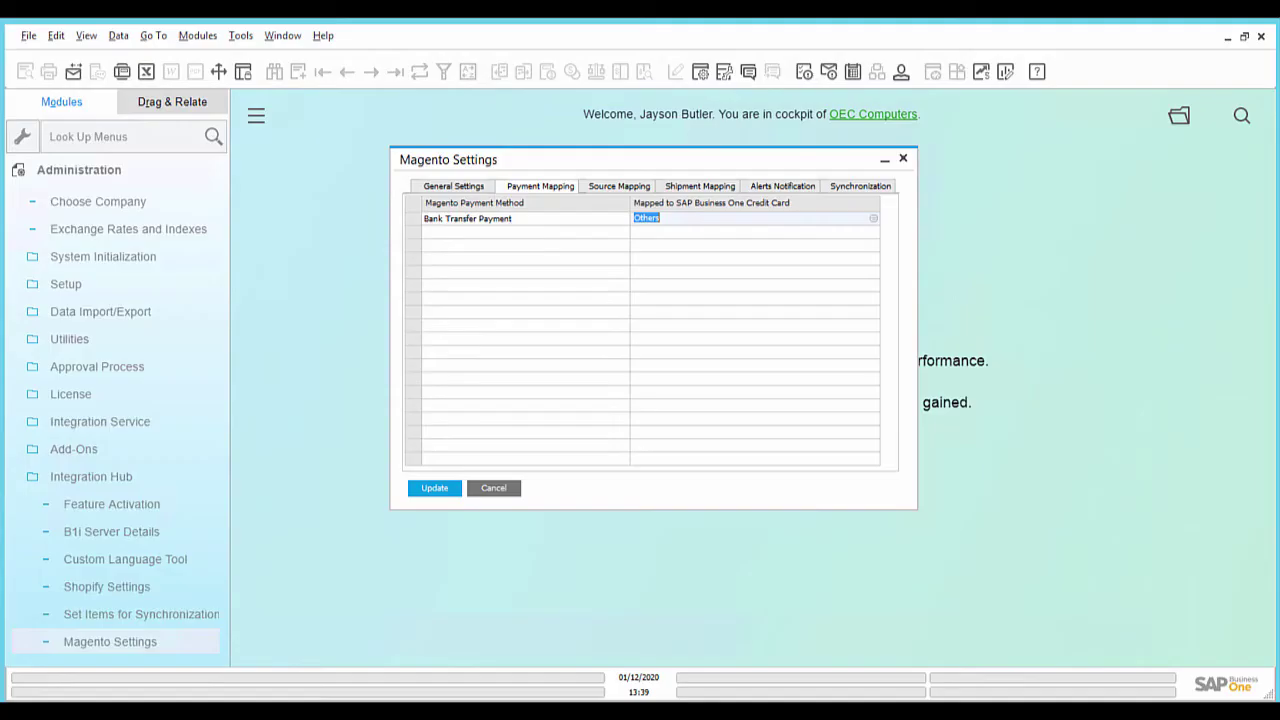
right_click(418, 218)
click(425, 231)
right_click(467, 228)
click(513, 265)
click(873, 231)
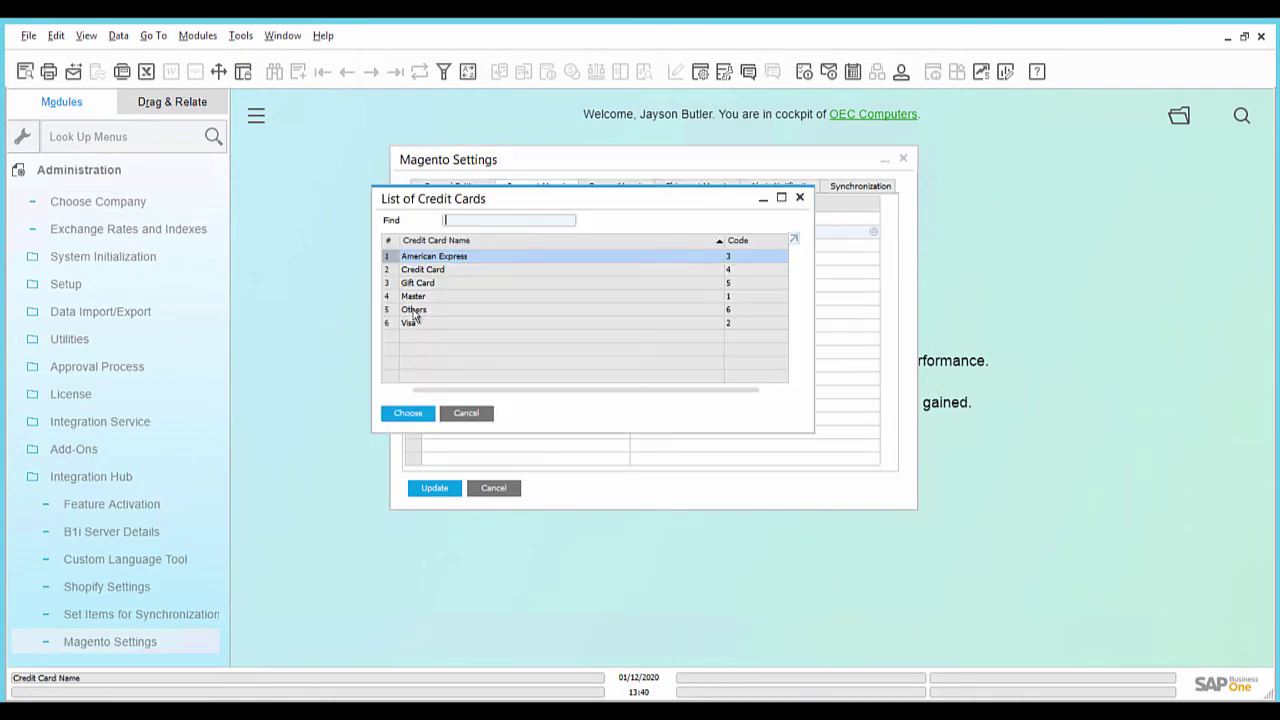
double_click(415, 311)
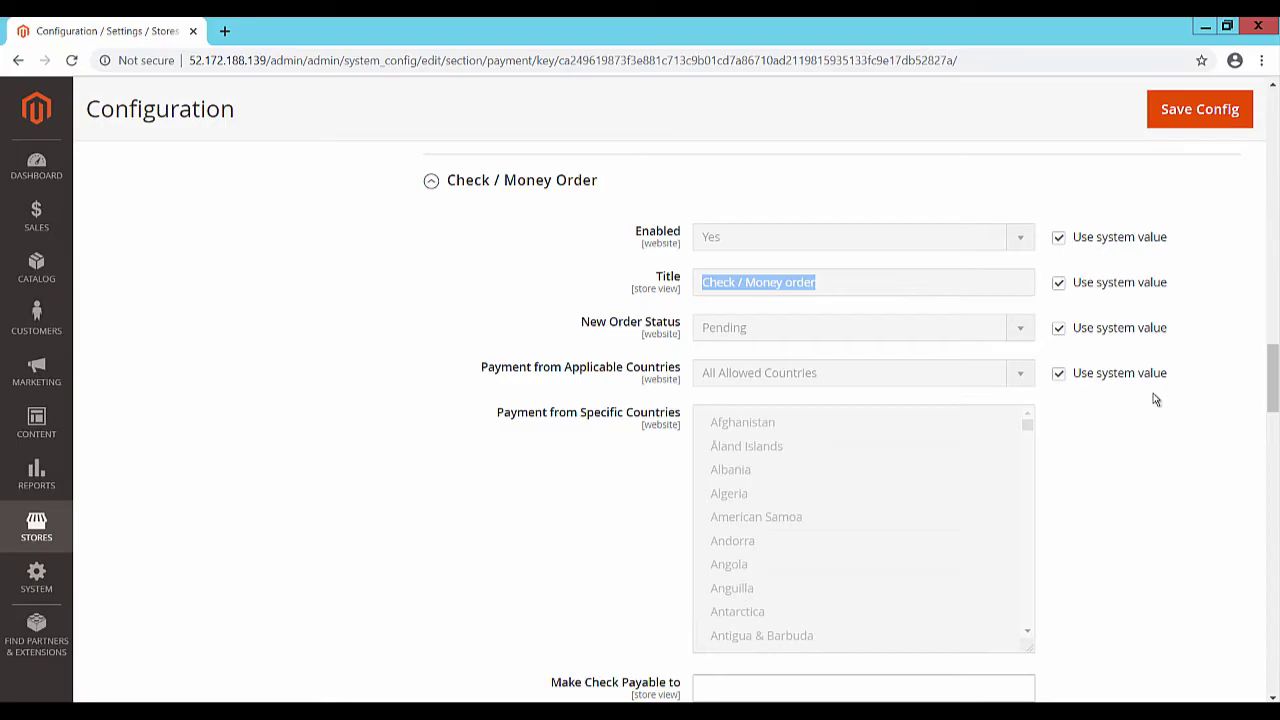
- Add Credit Card Direct Post (Authorize.Net) mapped to Credit Card and save the payment mappings
scroll(1154, 397, down, 15)
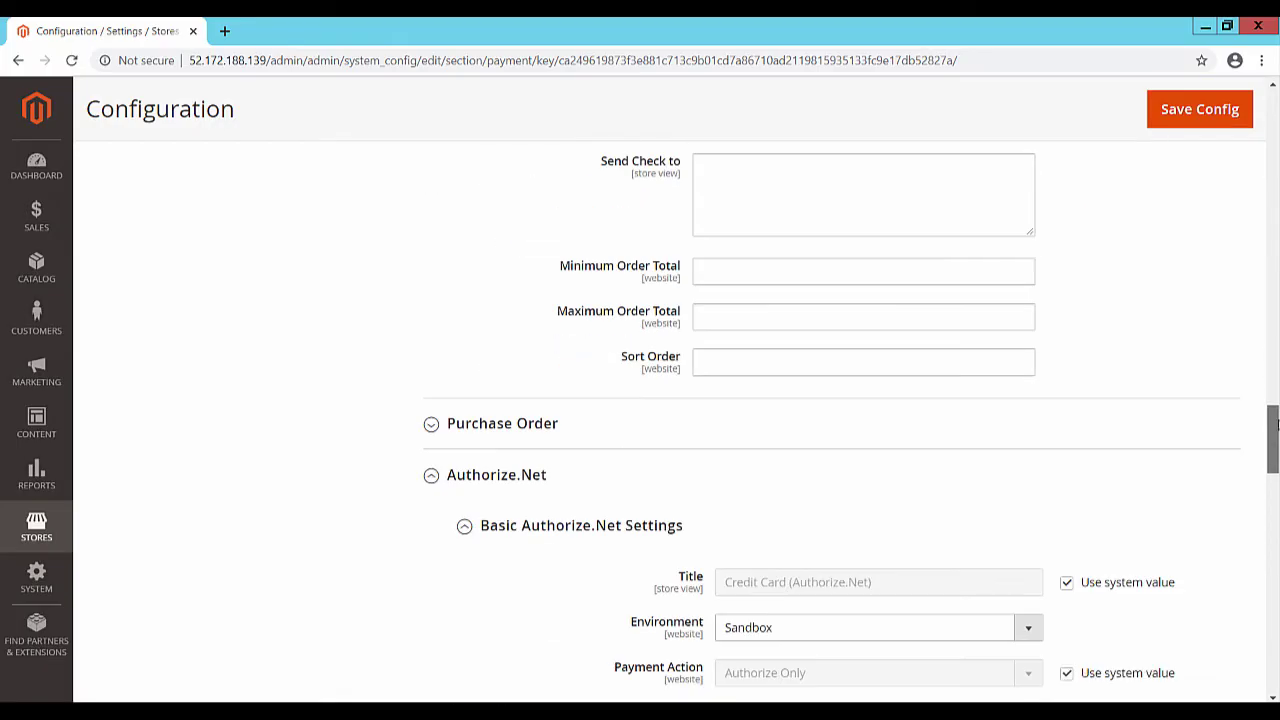
drag(937, 311, 700, 314)
right_click(737, 316)
click(767, 328)
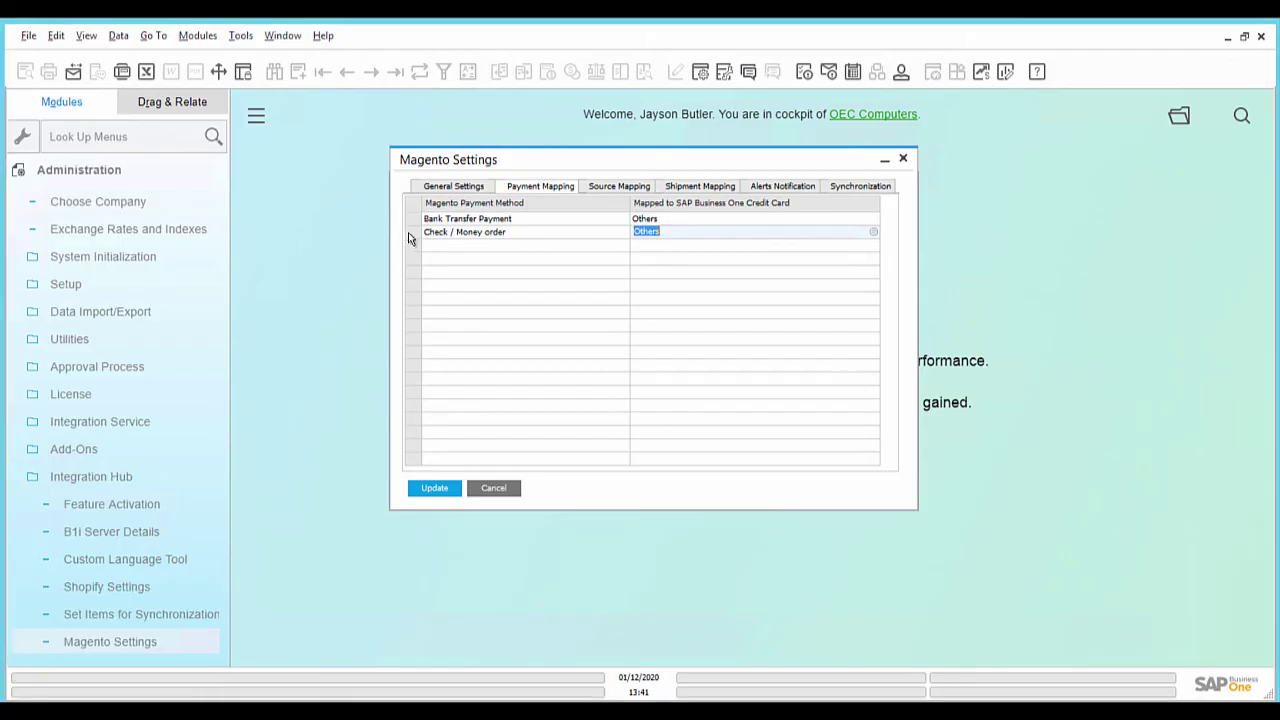
right_click(410, 240)
click(460, 311)
right_click(443, 245)
click(471, 277)
click(873, 245)
click(873, 245)
double_click(455, 270)
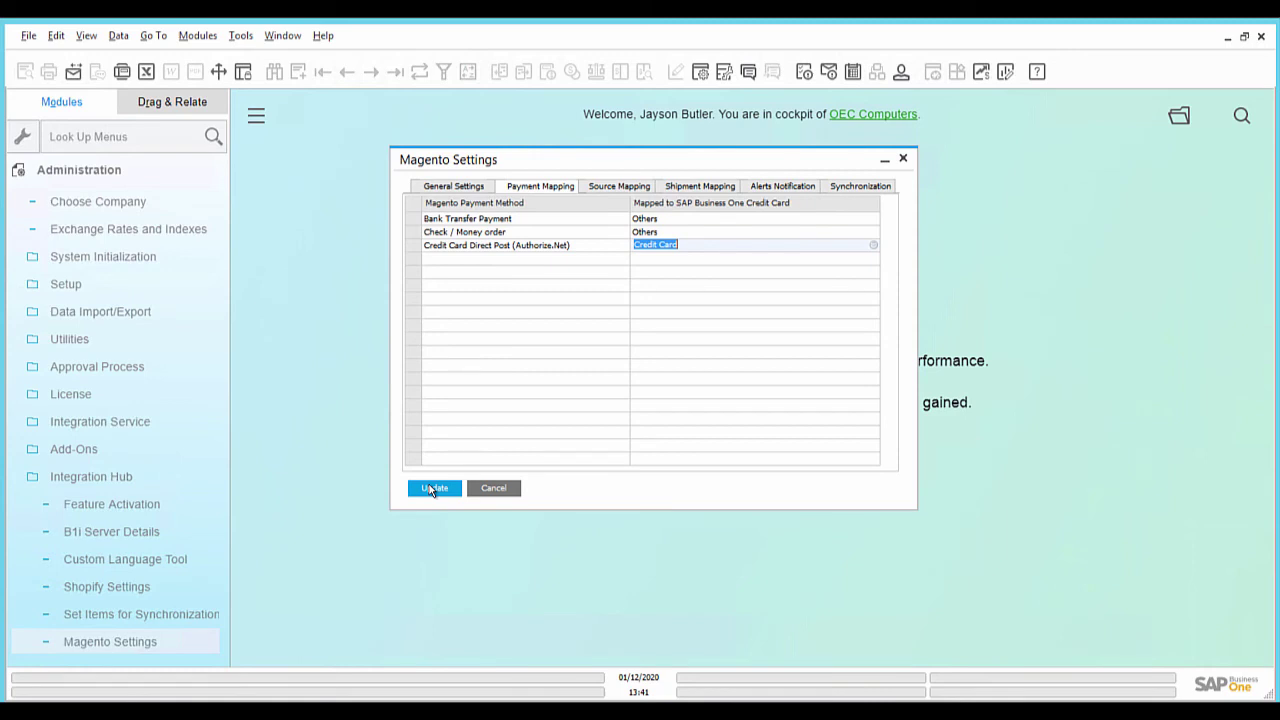
click(430, 488)
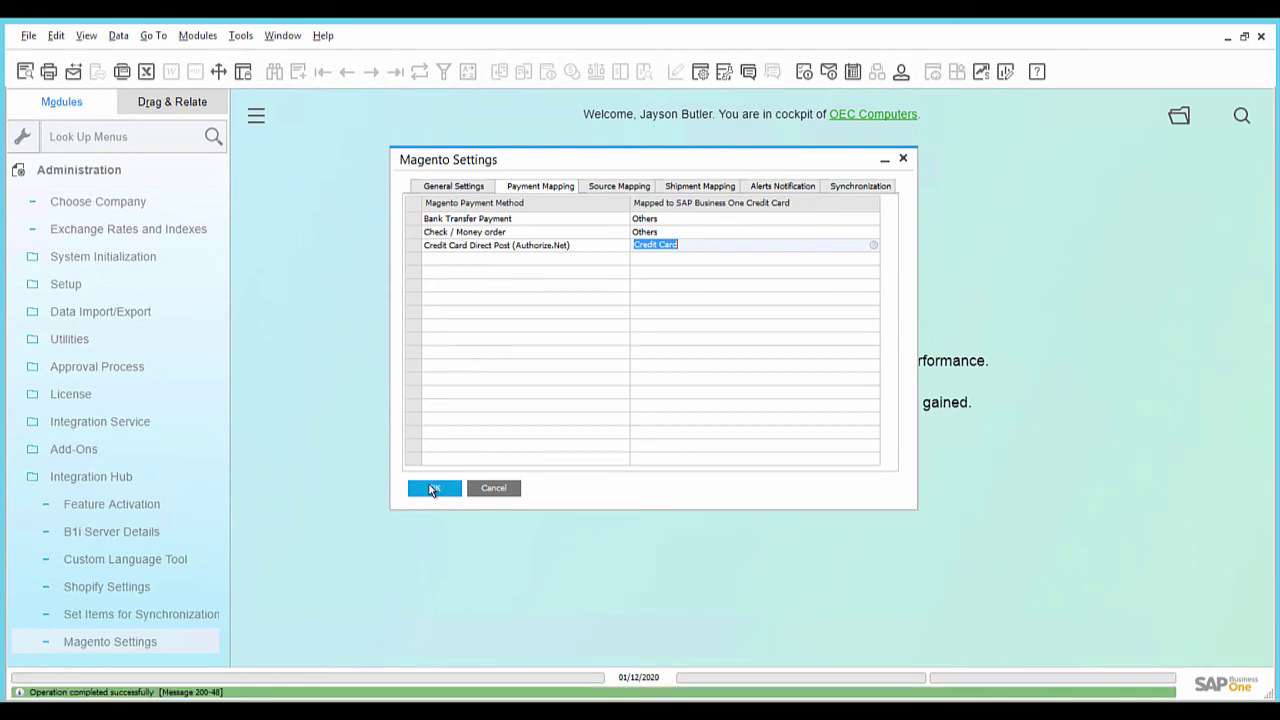
- Check the Source Mapping grid, where General Warehouse has no Magento sources yet
click(609, 190)
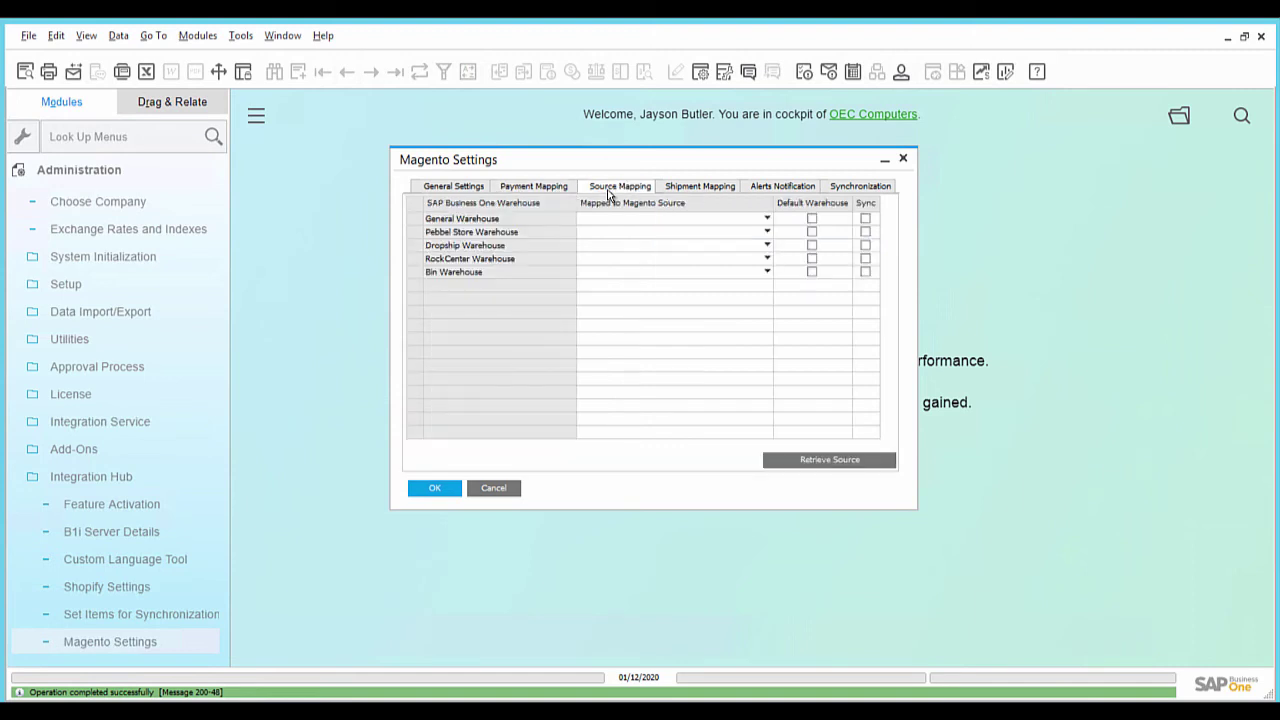
click(768, 219)
click(768, 219)
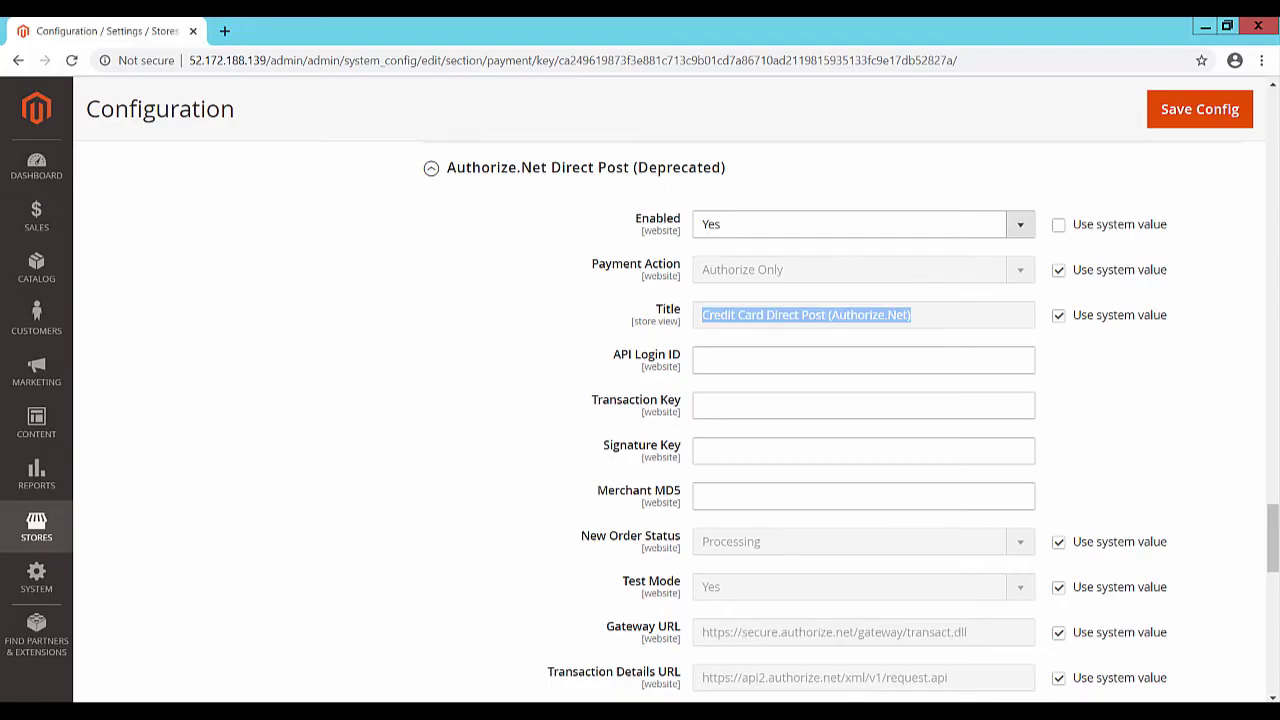
click(30, 527)
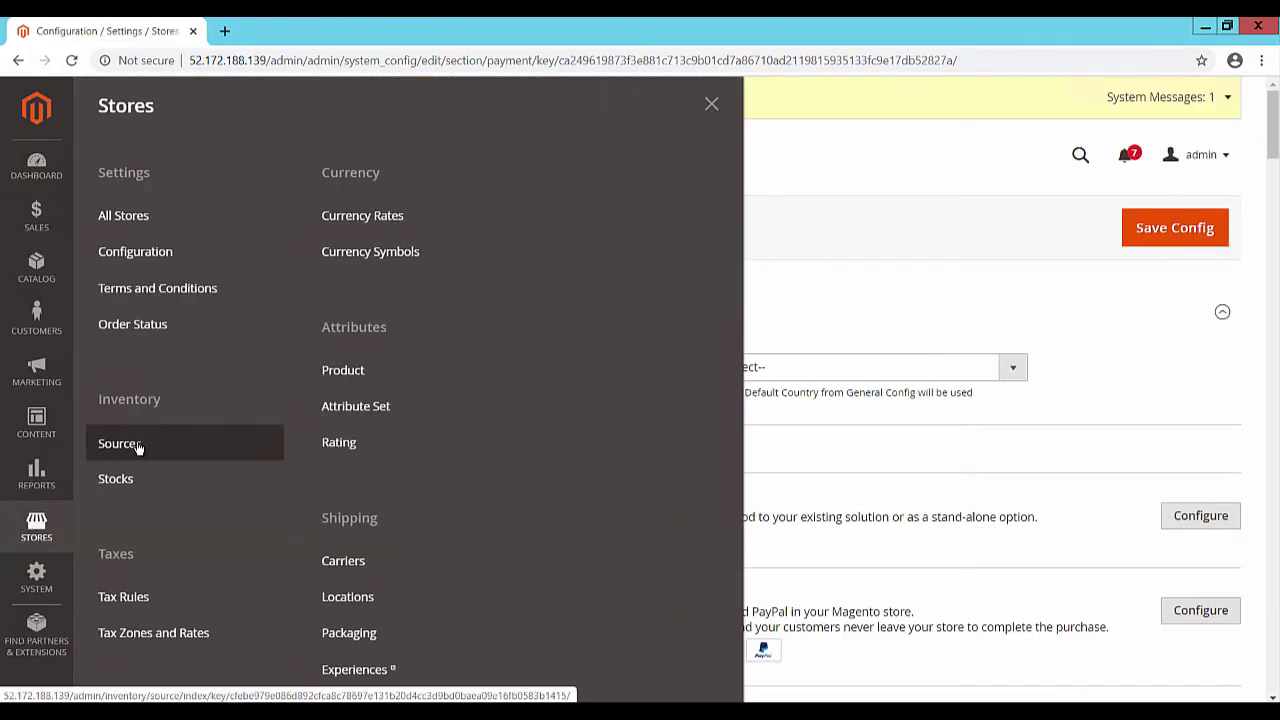
- Open Inventory > Sources in Magento Admin
click(138, 445)
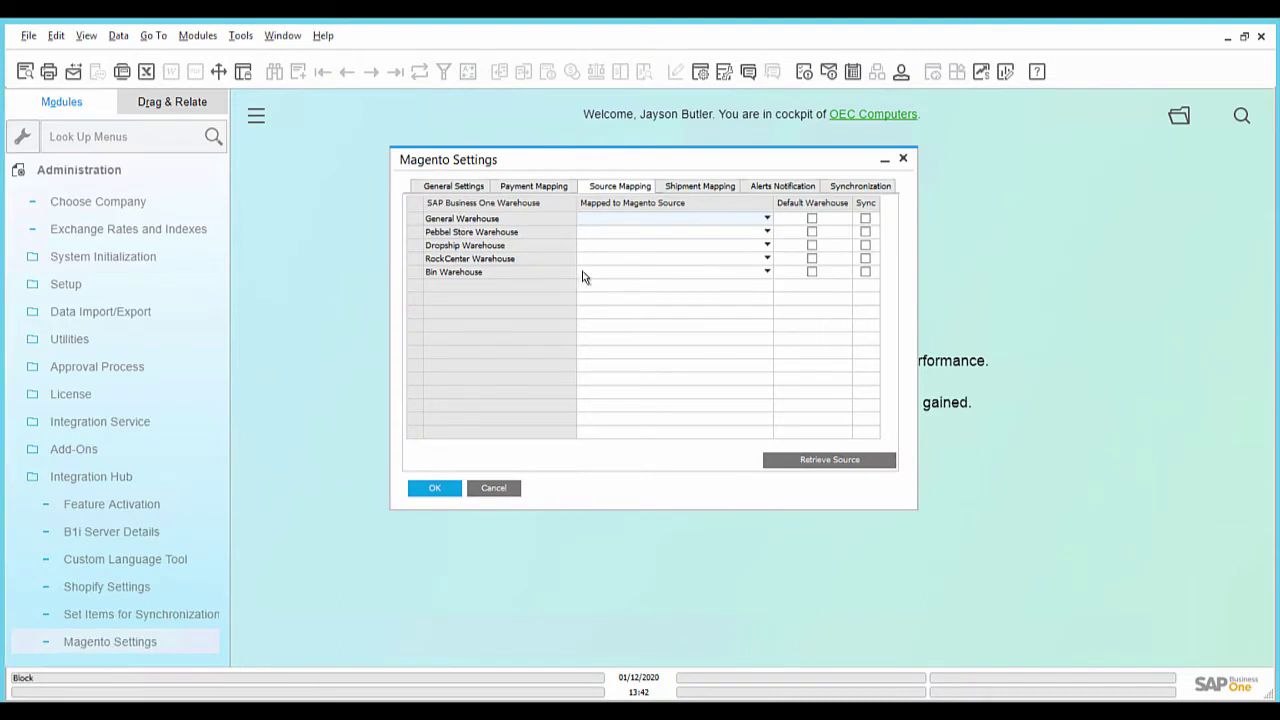
- Retrieve sources and map General Warehouse to Default Source as the default, synced warehouse, then save
click(835, 466)
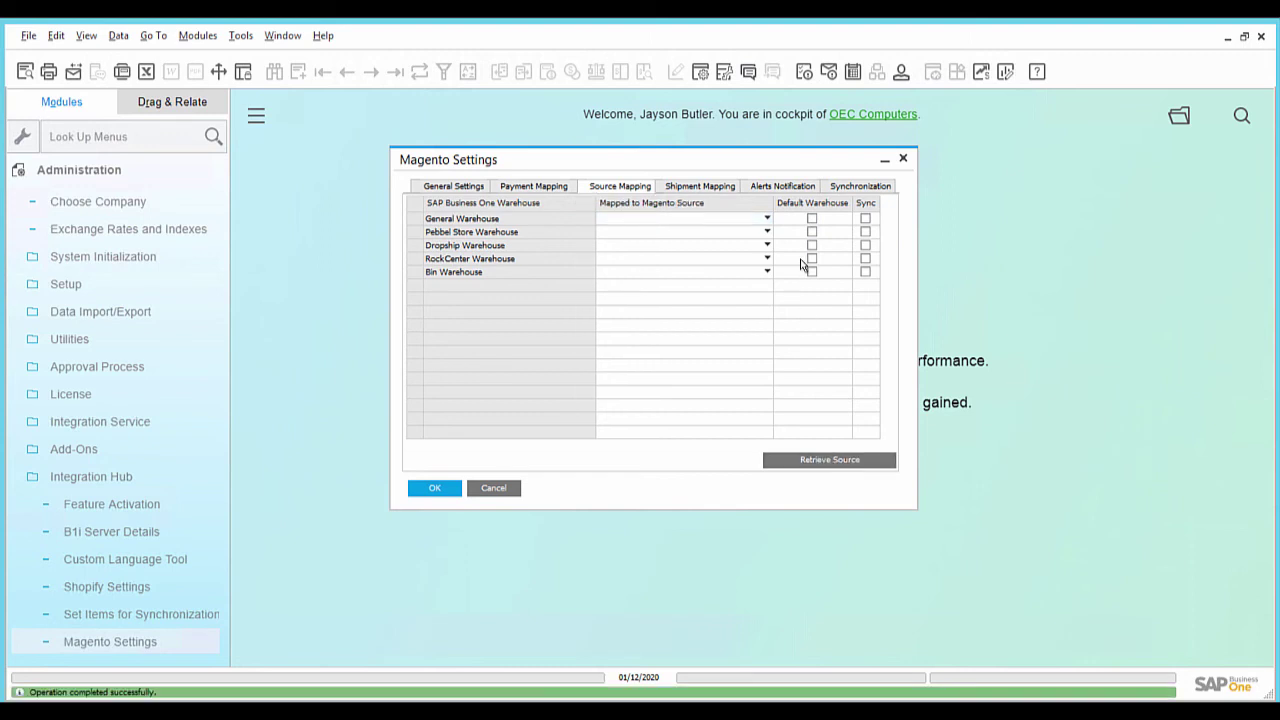
click(767, 219)
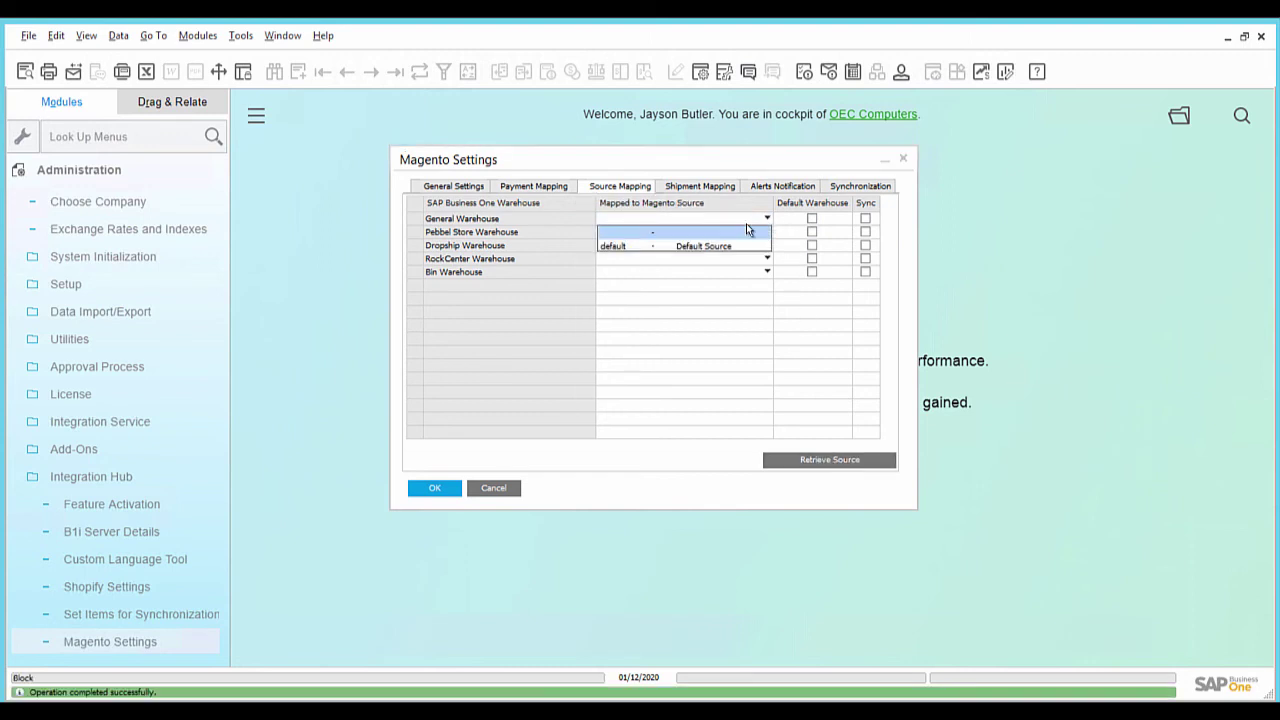
click(717, 247)
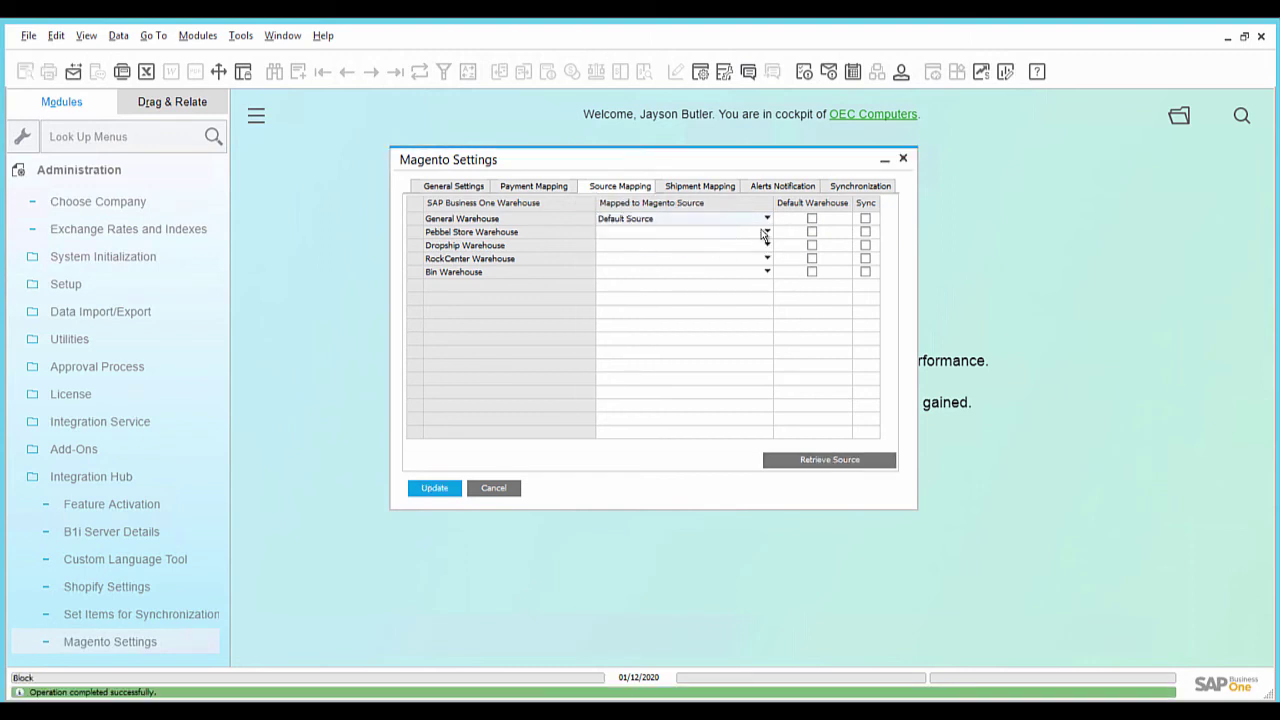
click(812, 221)
click(865, 220)
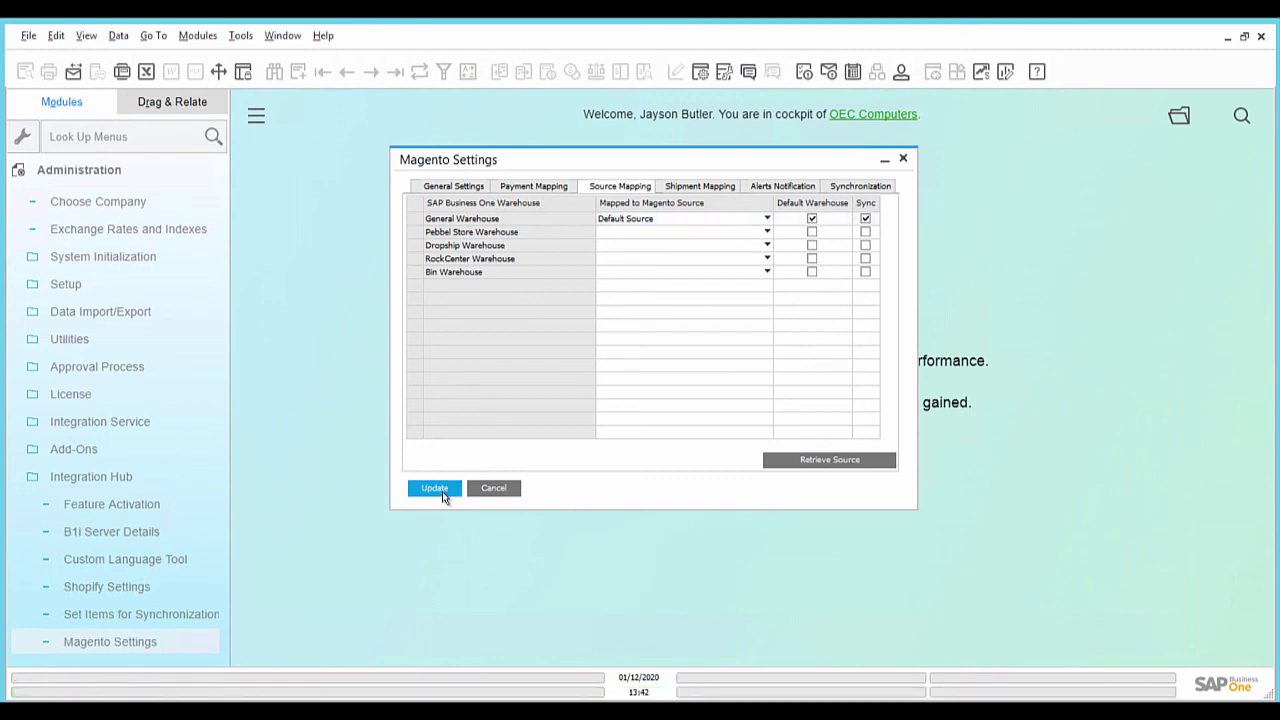
click(442, 491)
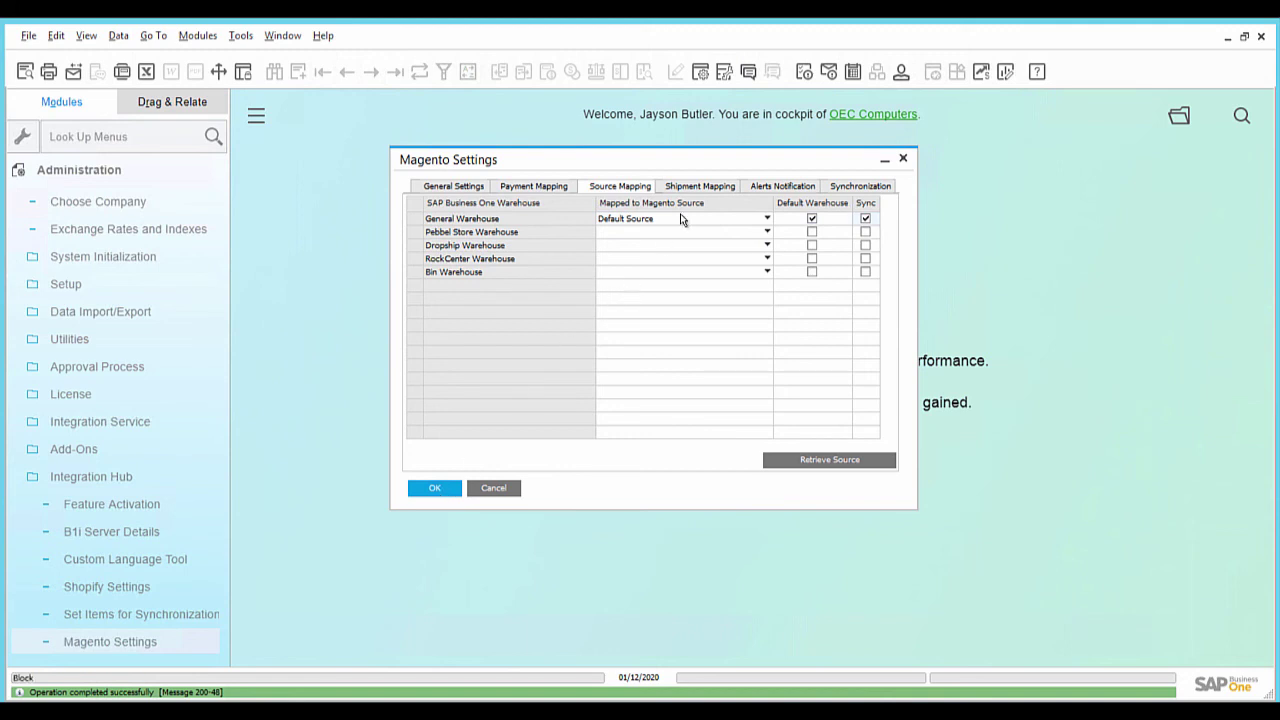
click(696, 188)
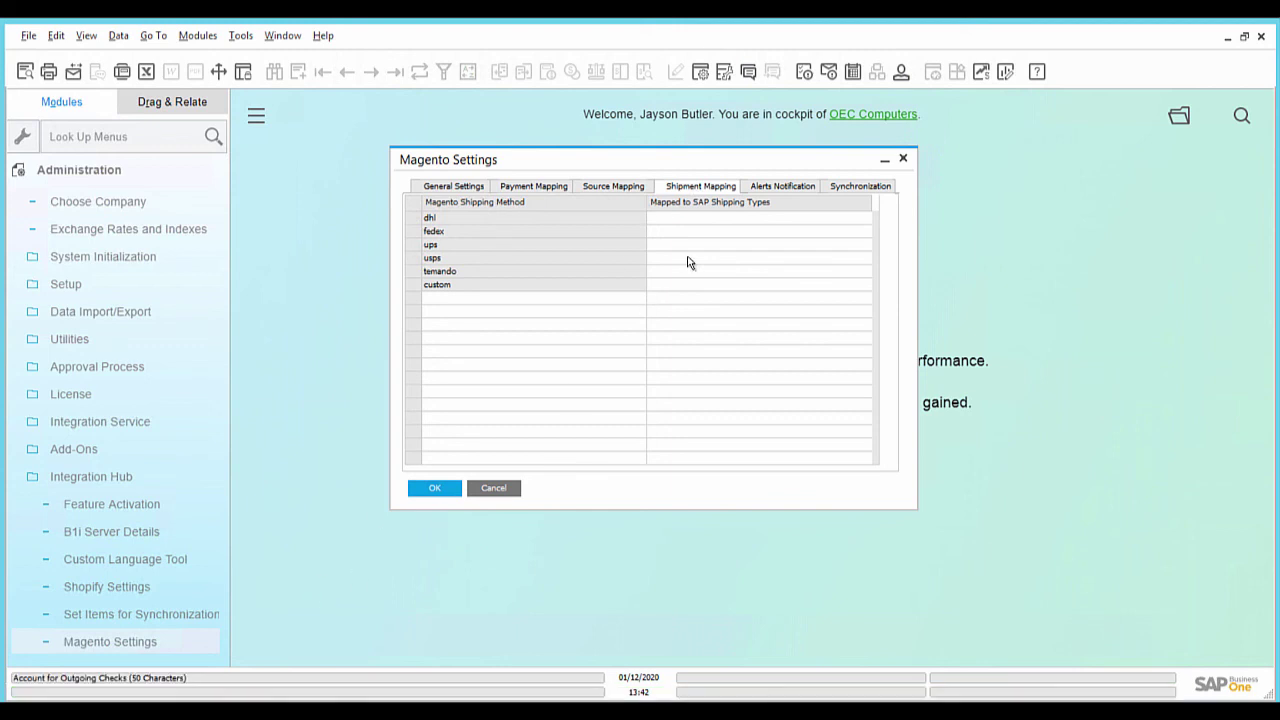
- Map shipping methods dhl, fedex and ups to DHL, Fedex EM and UPS, and save
click(701, 219)
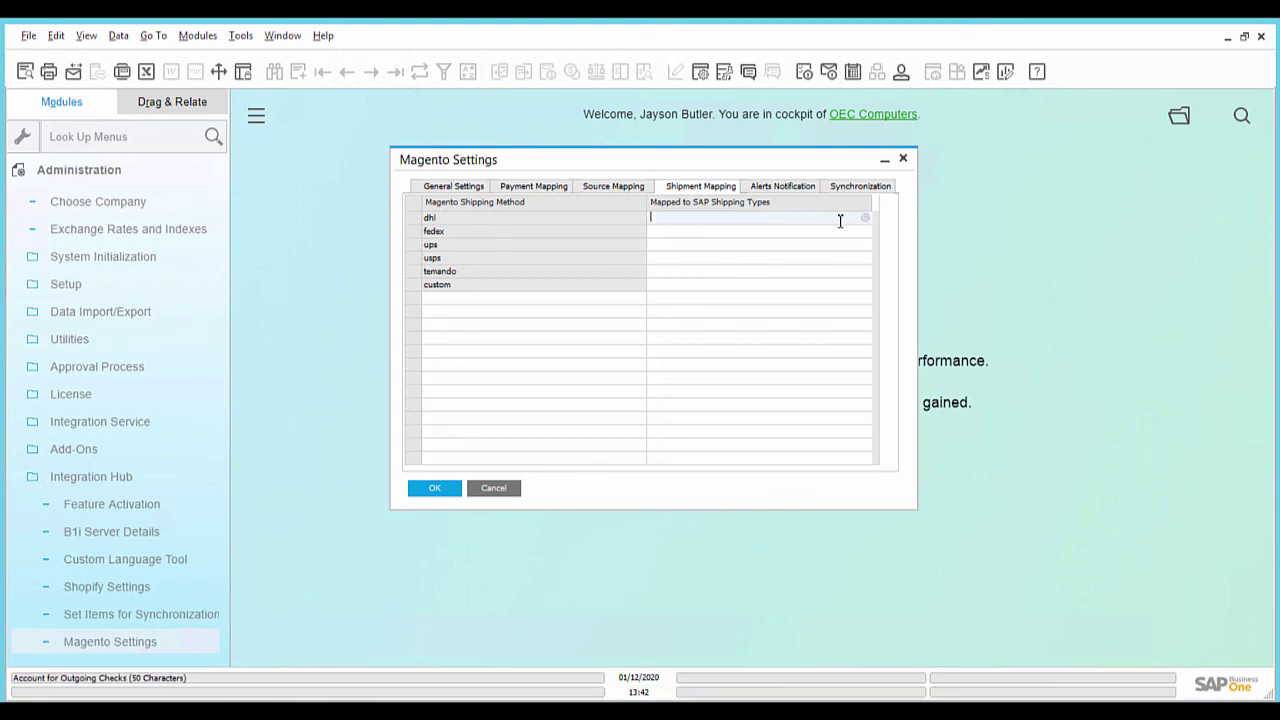
click(866, 219)
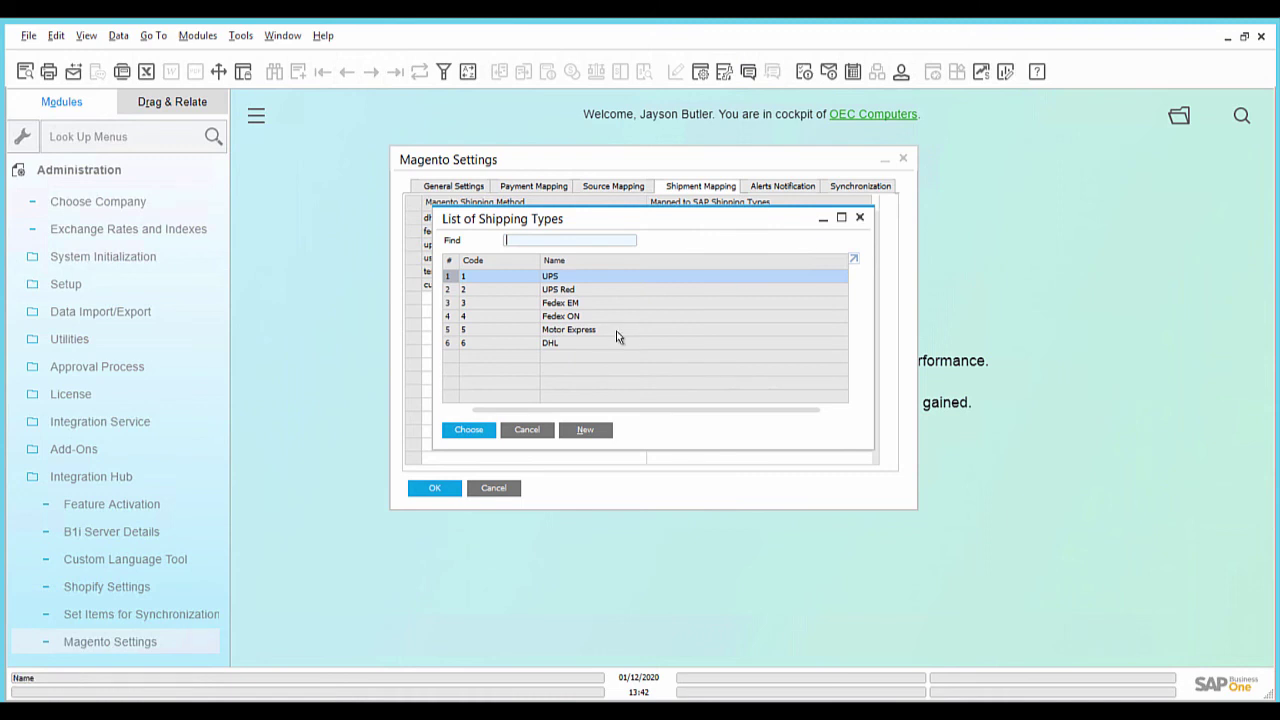
double_click(570, 342)
click(817, 238)
click(866, 231)
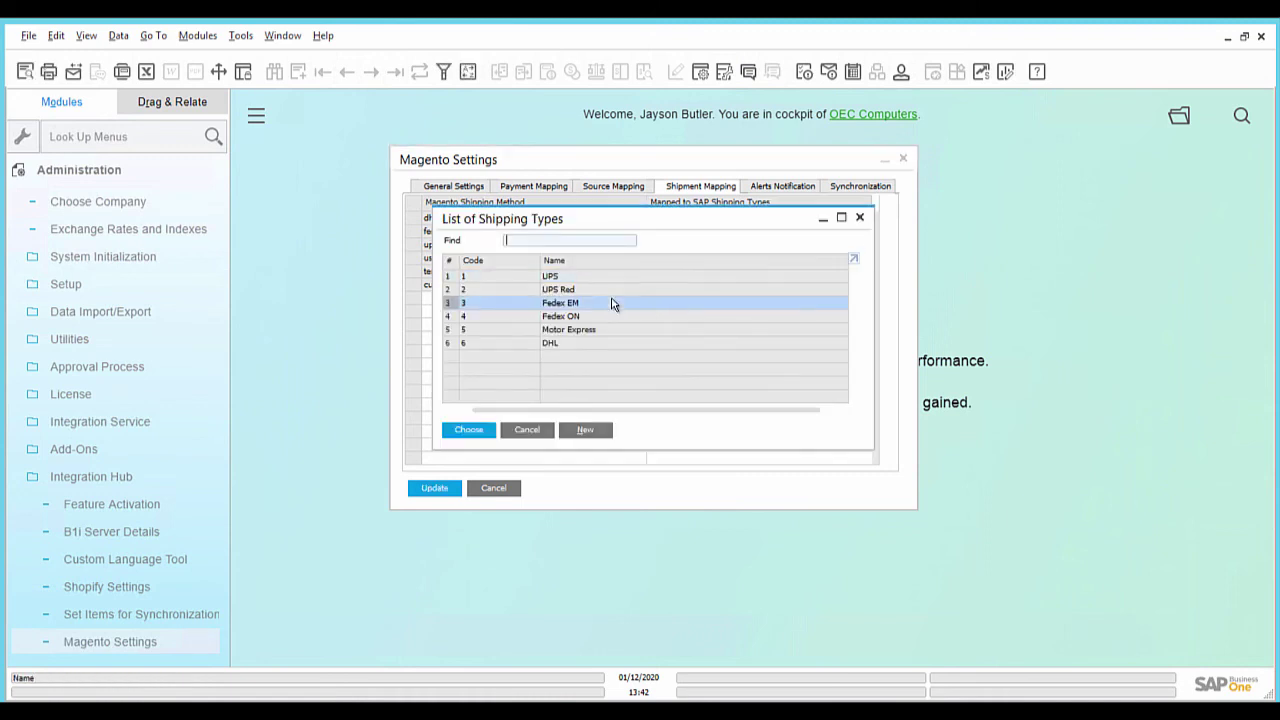
double_click(570, 303)
click(849, 250)
click(865, 244)
double_click(562, 277)
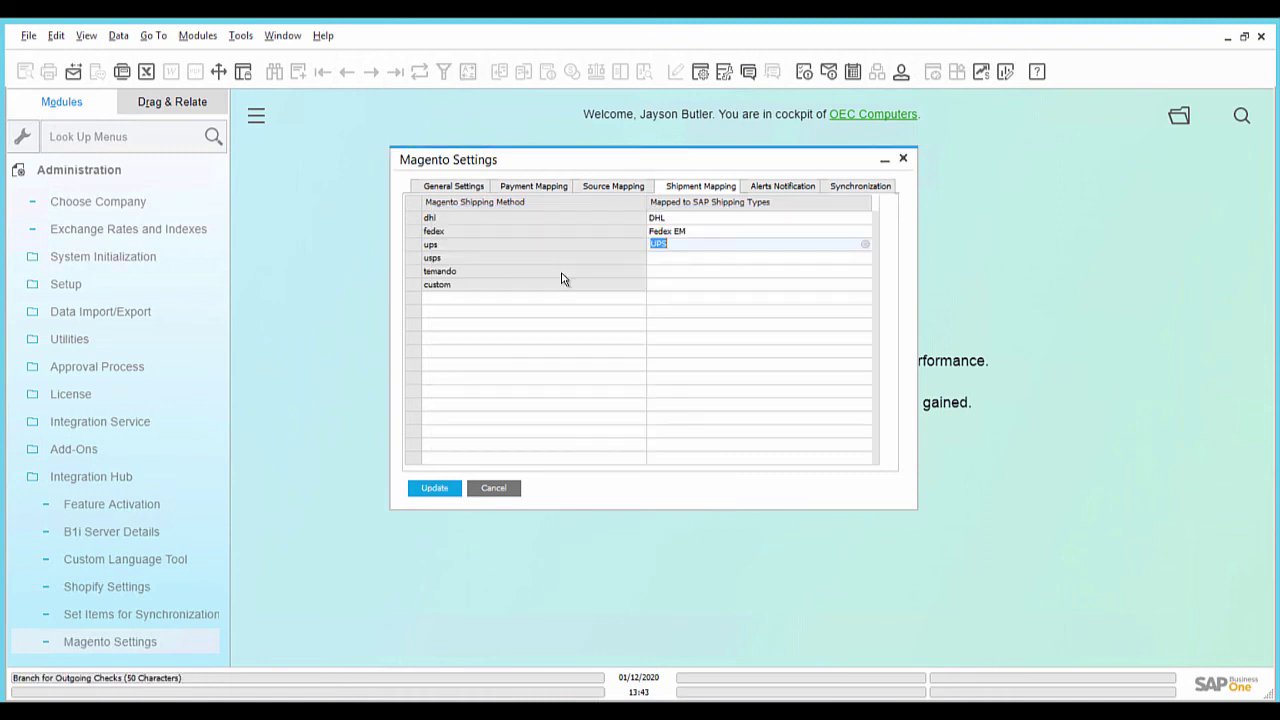
click(430, 491)
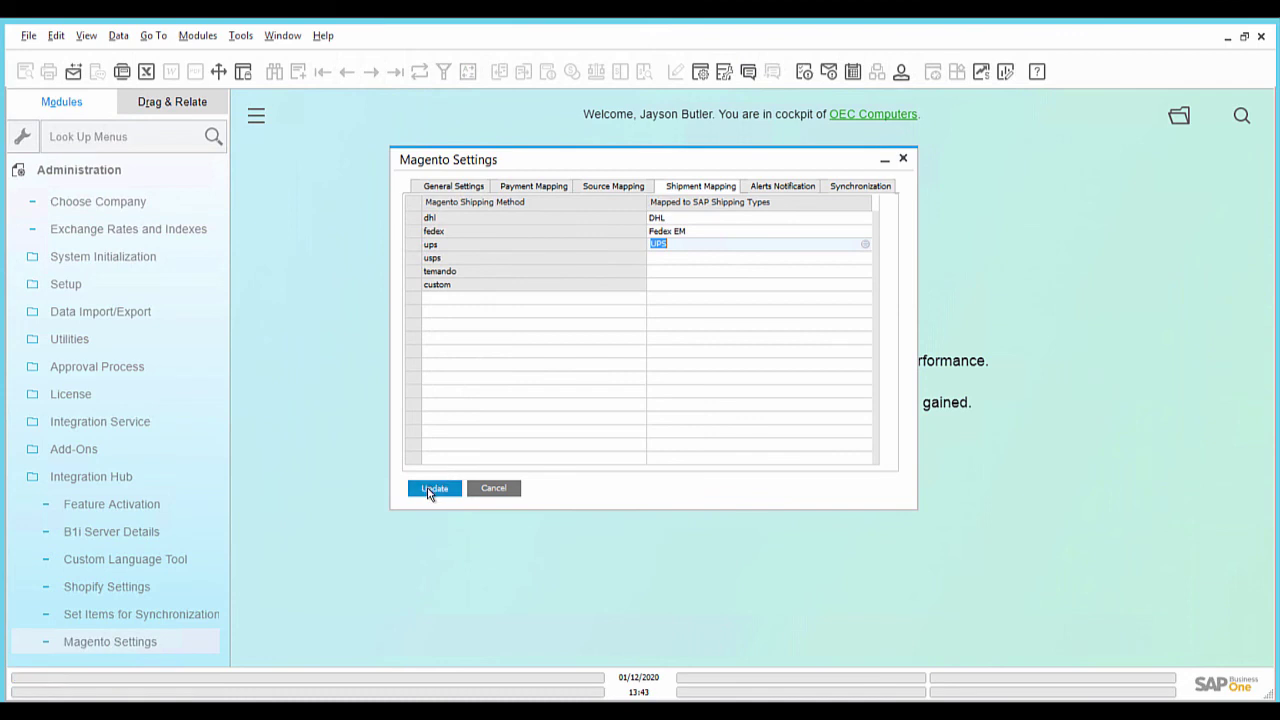
- For the last user, tick Customer, Sales Order, A/R Reserve Invoice and Incoming Payment alerts, and save
click(773, 188)
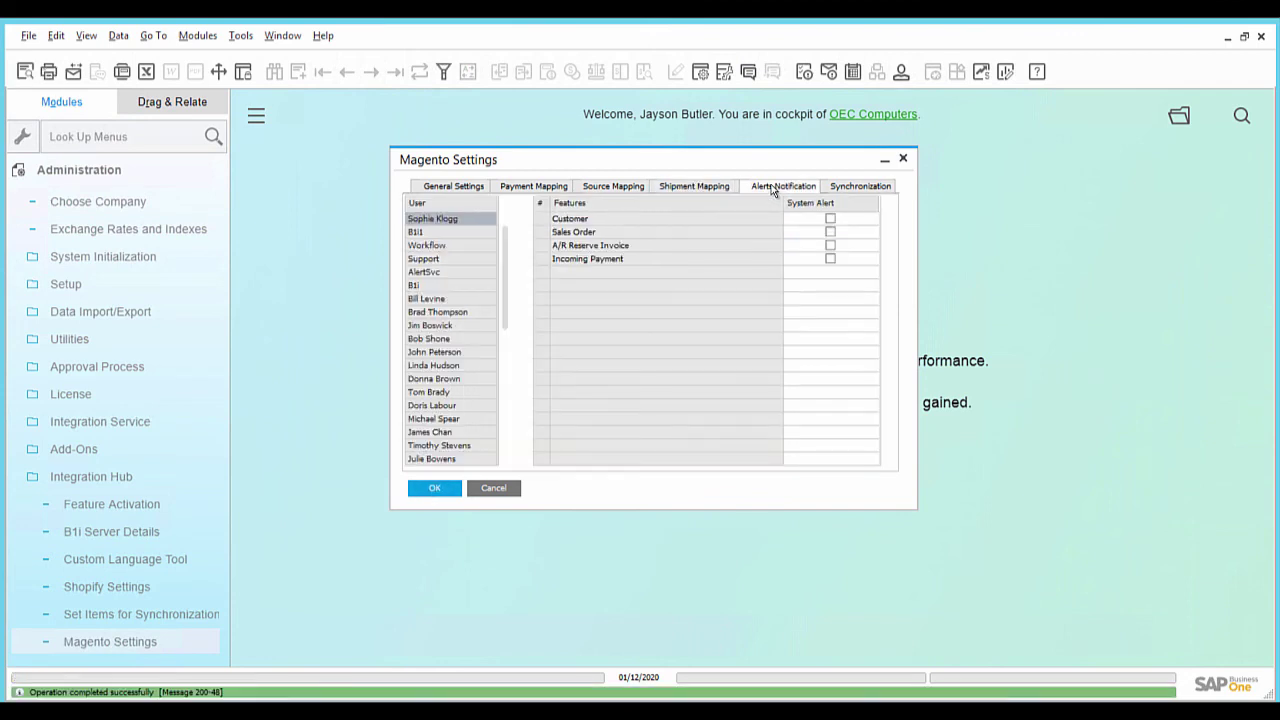
drag(503, 300, 500, 447)
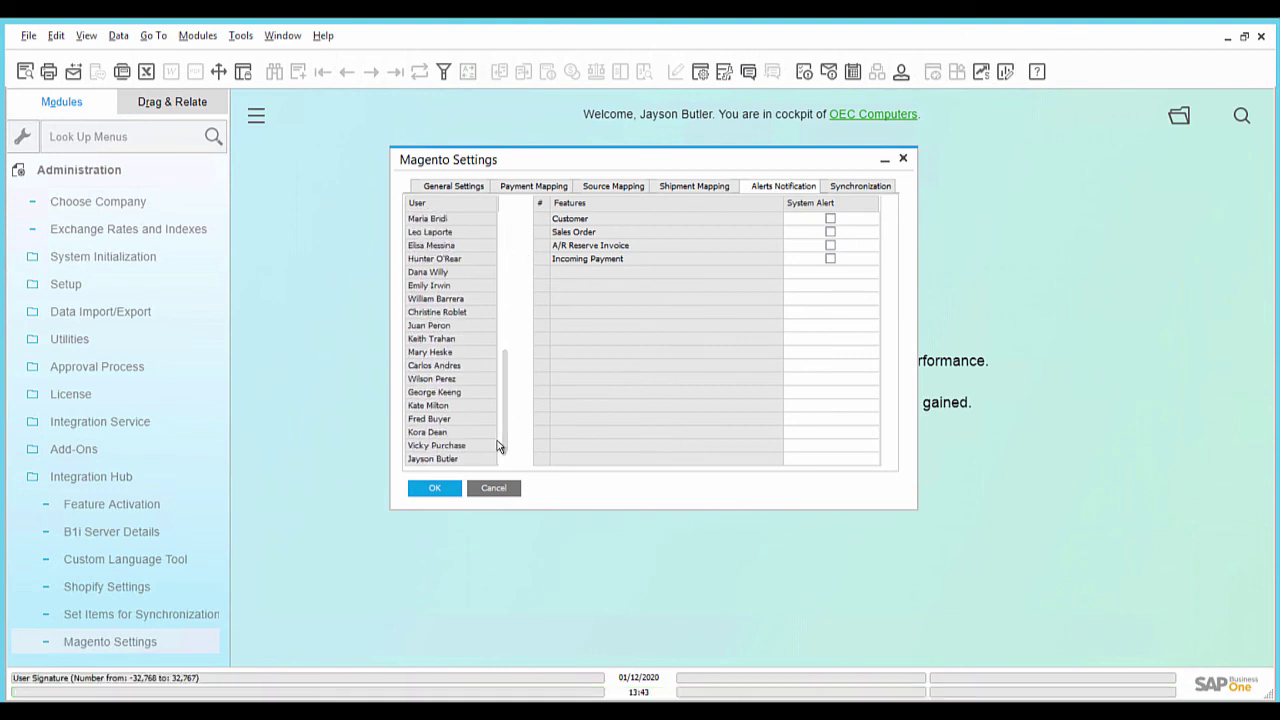
click(460, 462)
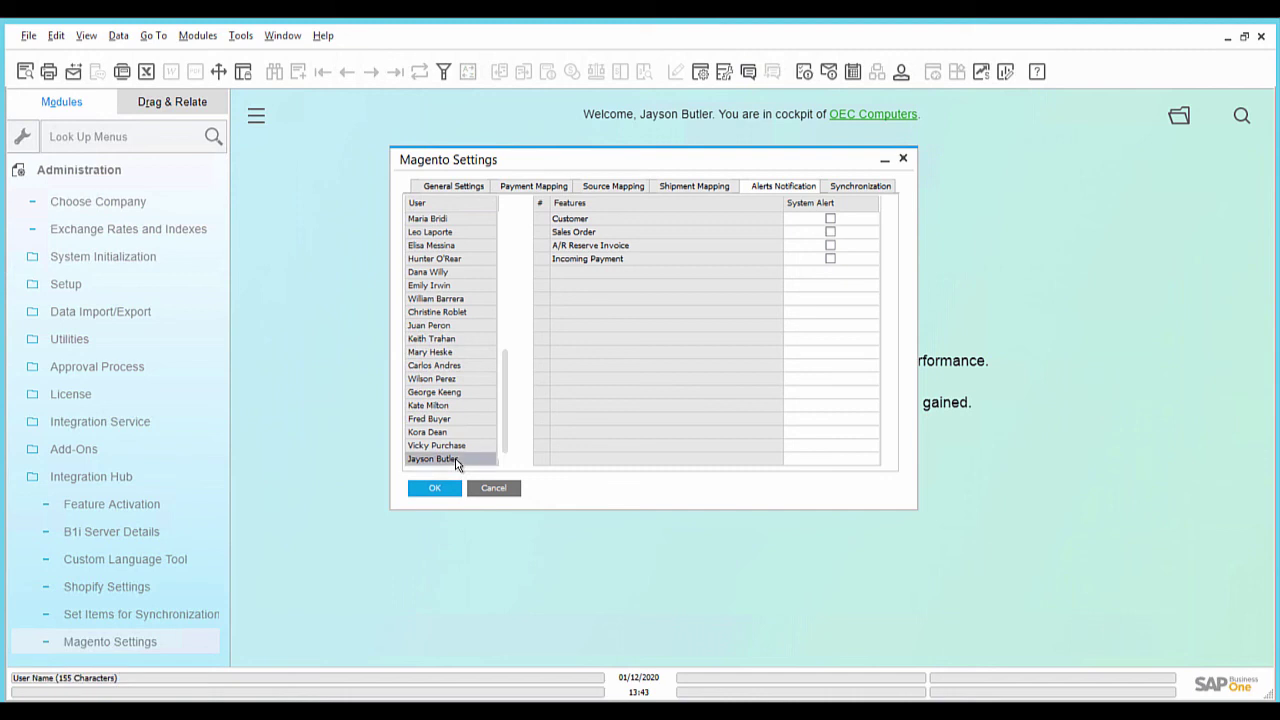
click(830, 219)
click(830, 232)
click(830, 246)
click(830, 259)
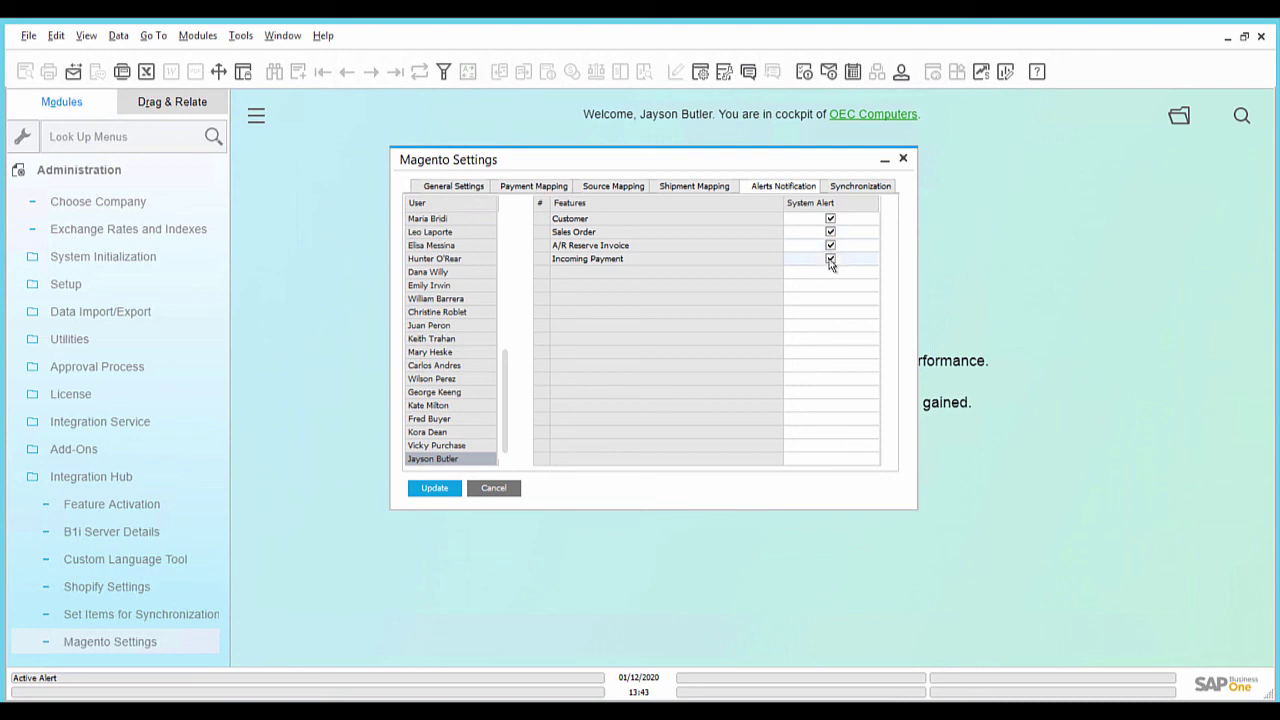
click(436, 496)
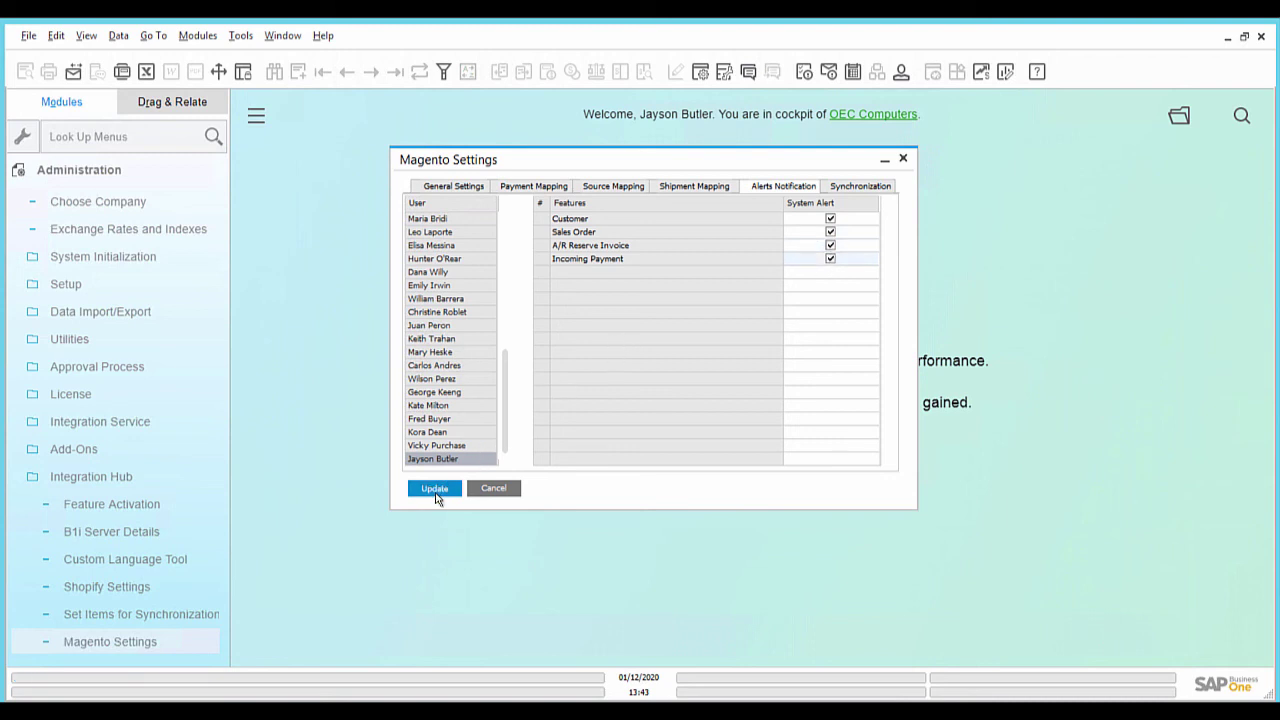